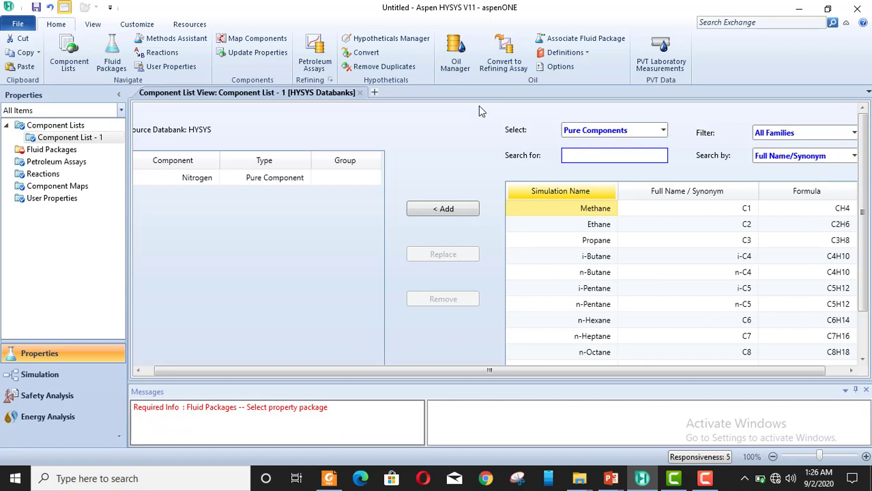
Add H2S, CO2 and H2O from the pure components databank to Component List - 1
text(h2s)
key(Return)
text(co)
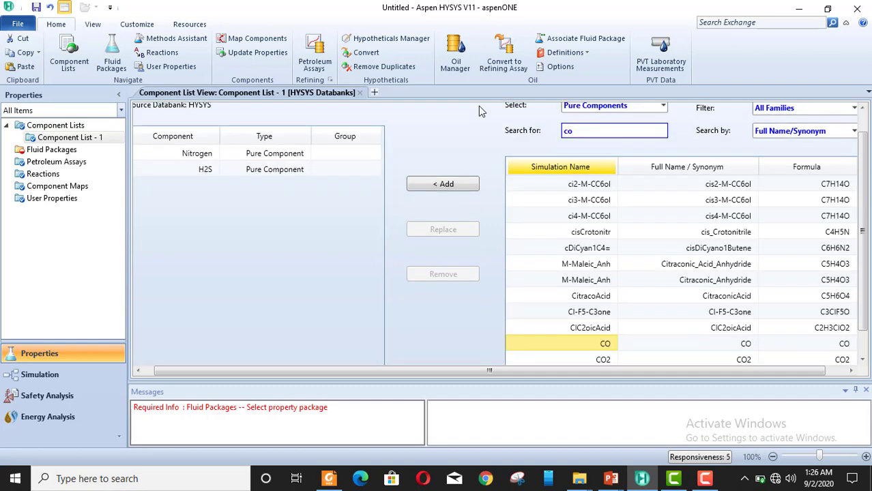
text(20)
key(Return)
text(h20)
key(BackSpace)
text(o)
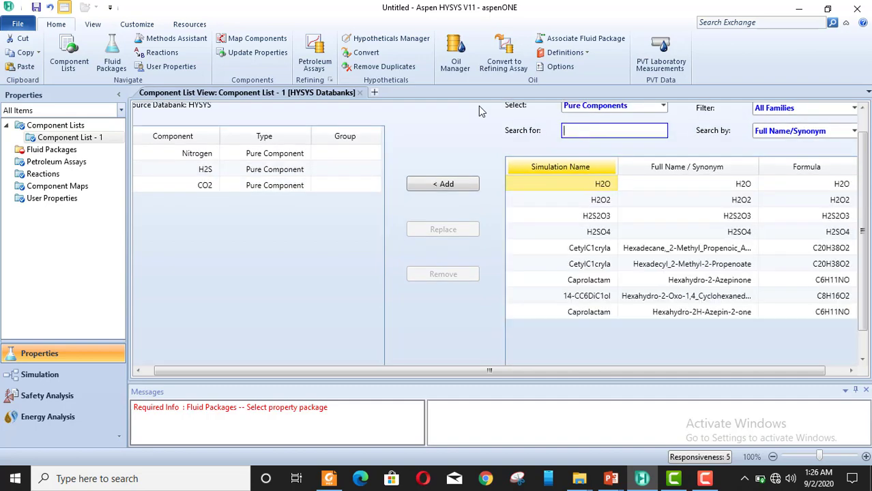
key(Return)
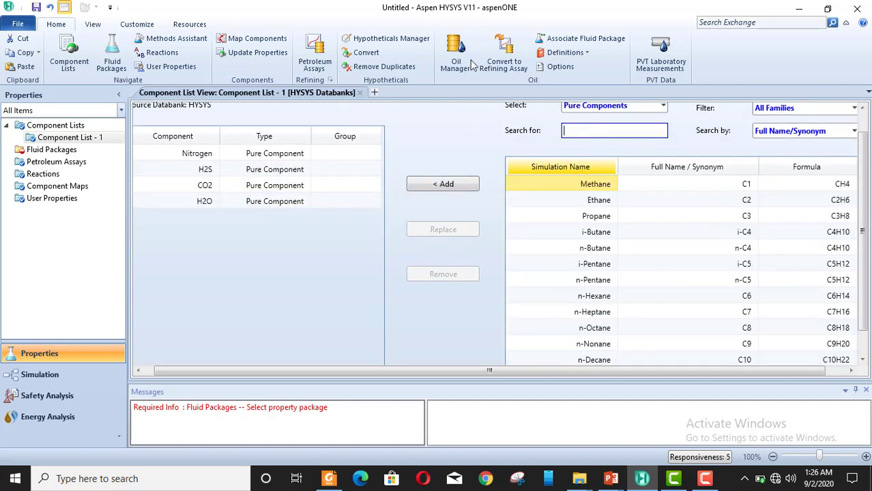
Add methane, ethane, propane, i-butane, n-butane, i-pentane and n-pentane to the component list
click(447, 186)
click(443, 185)
click(444, 184)
click(443, 184)
click(443, 184)
click(444, 184)
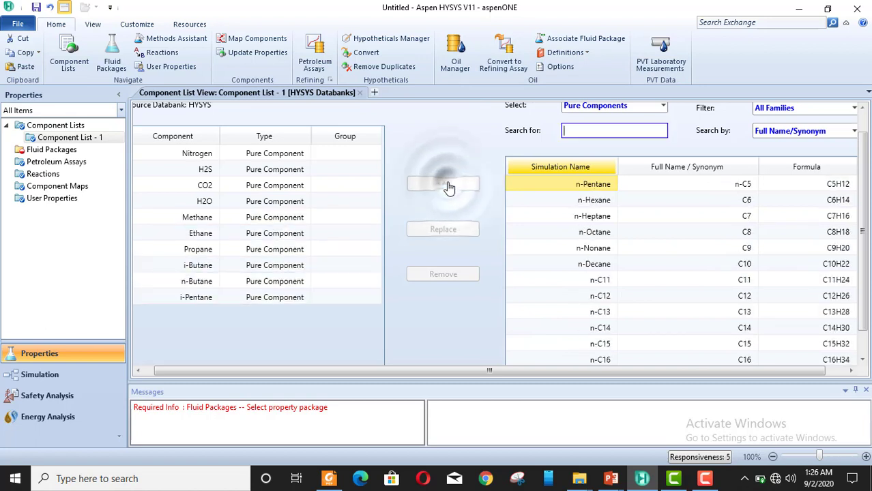
click(443, 184)
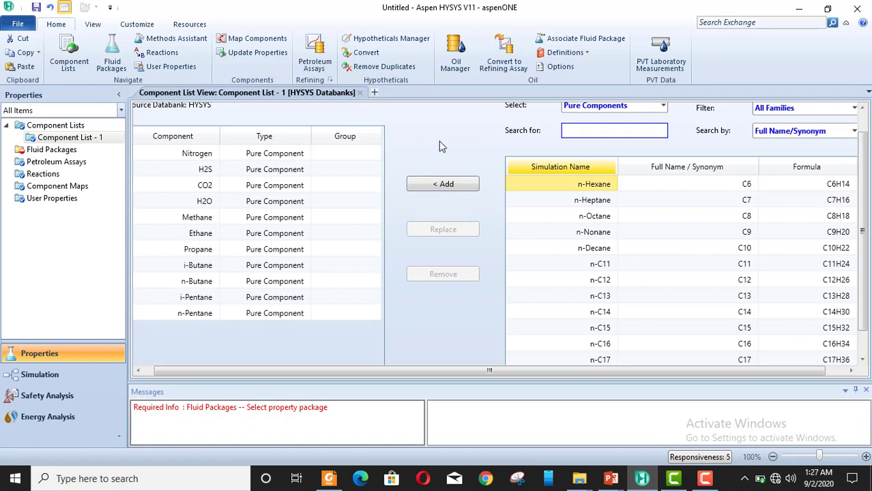
Switch the component source to Hypothetical with the Create and Edit Hypos method and create a new hypo in HypoGroup1
scroll(440, 147, up, 1)
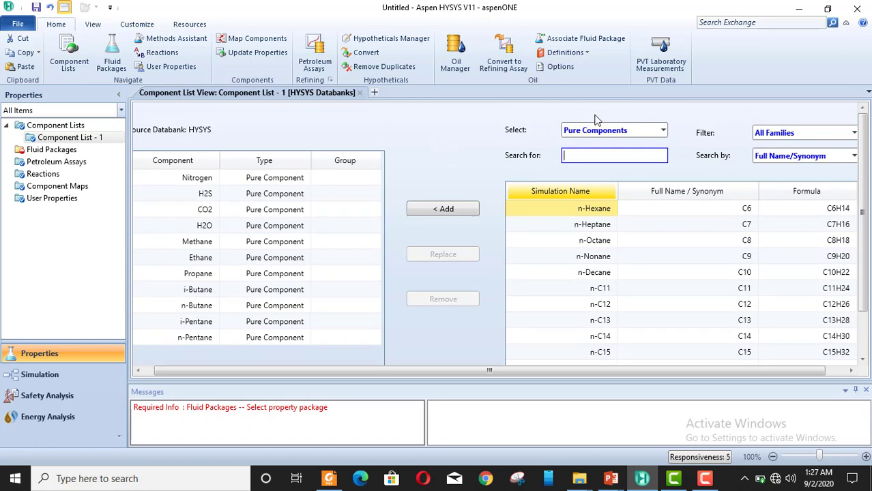
click(661, 130)
click(604, 161)
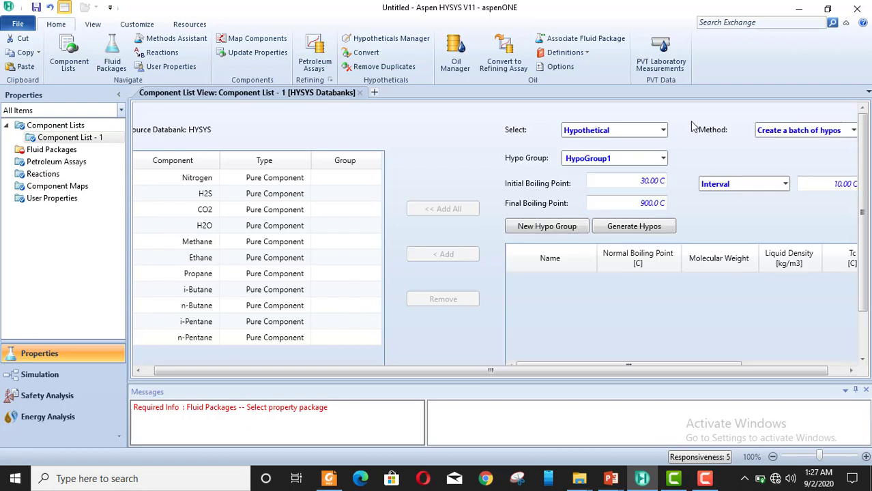
click(852, 131)
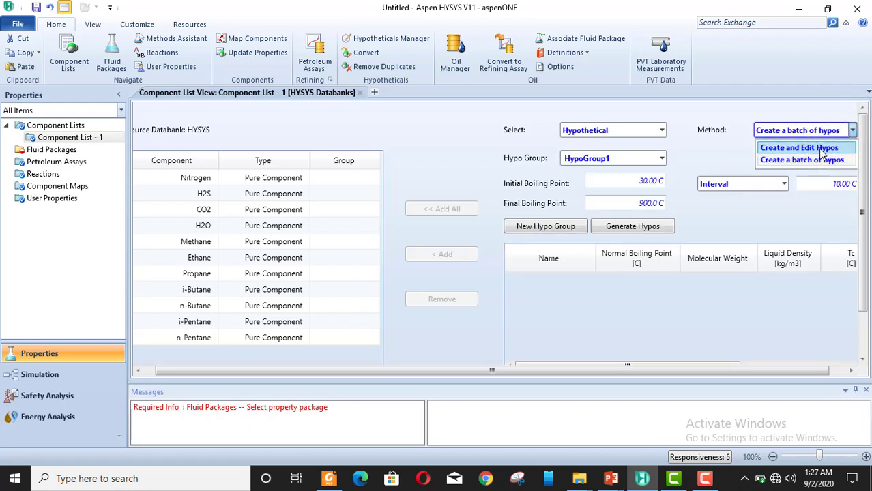
click(822, 149)
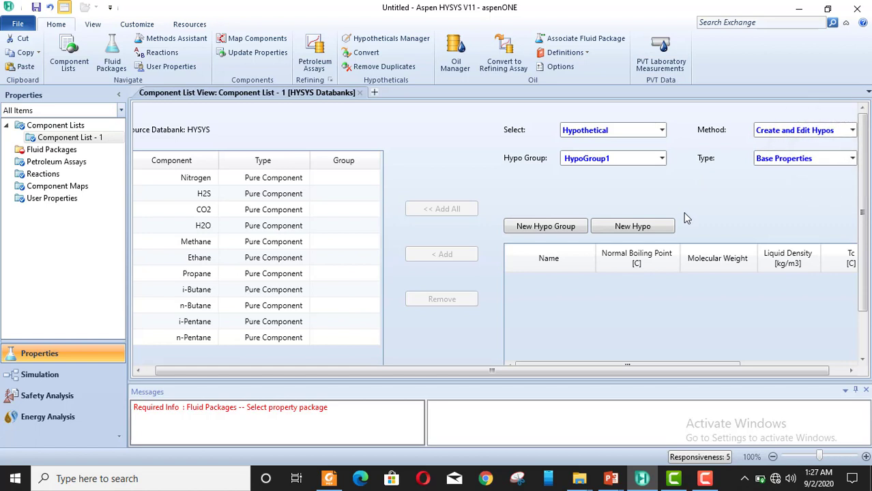
click(639, 232)
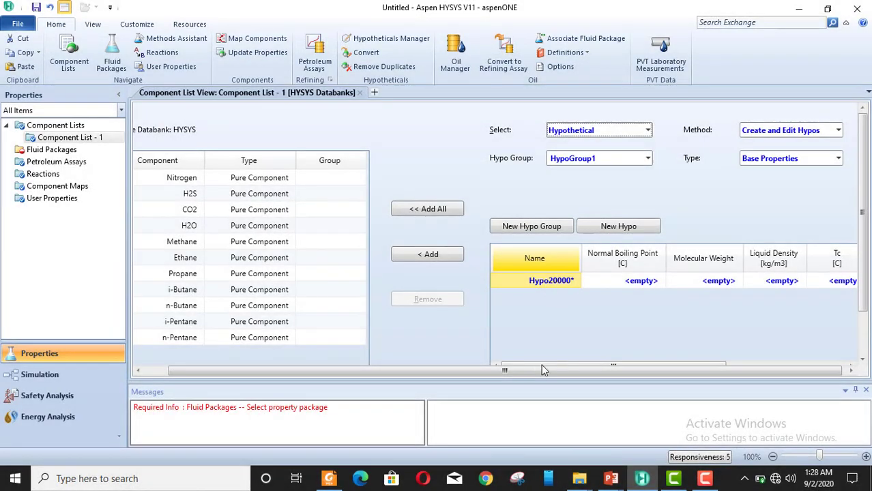
Rename the new hypothetical component as KC6
drag(516, 377, 603, 380)
scroll(866, 270, down, 2)
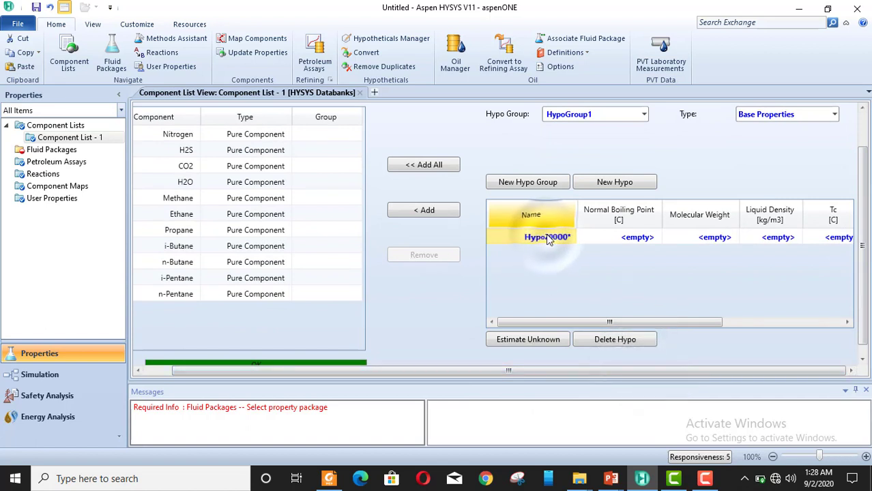
text(k)
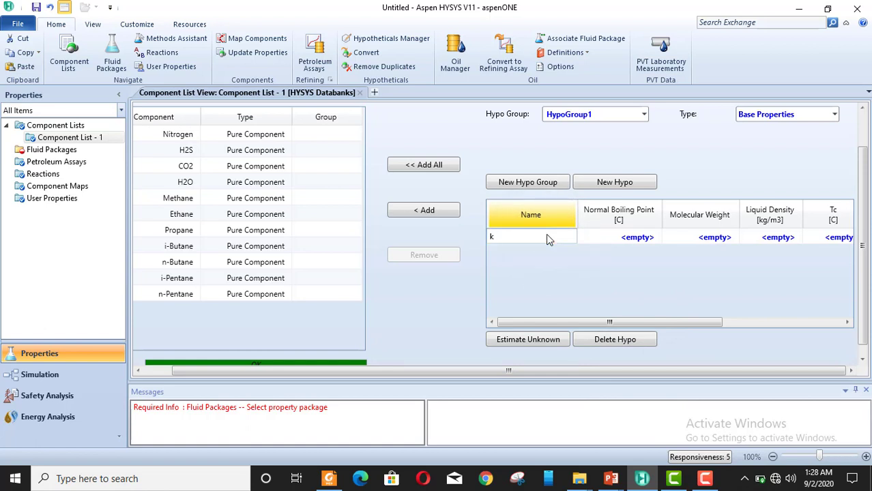
key(BackSpace)
text(KC)
key(BackSpace)
text(6)
click(609, 240)
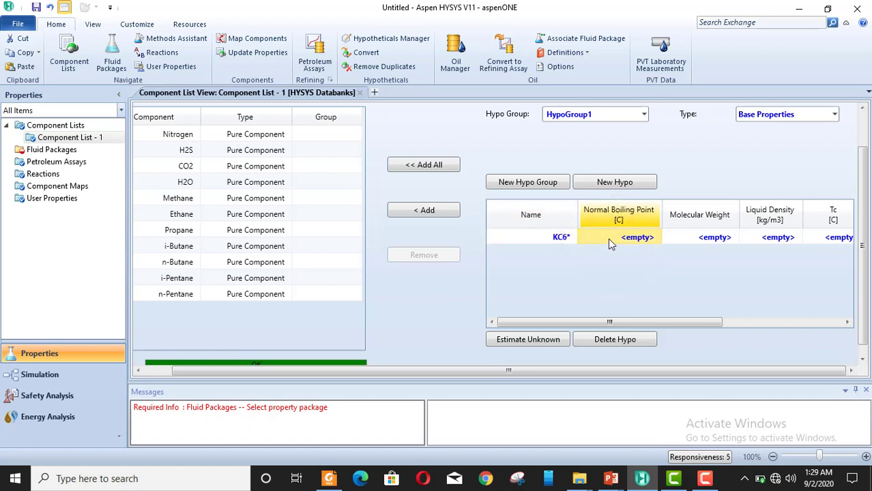
Set KC6's normal boiling point to 63.9 °C and its molecular weight to 84
text(63.9)
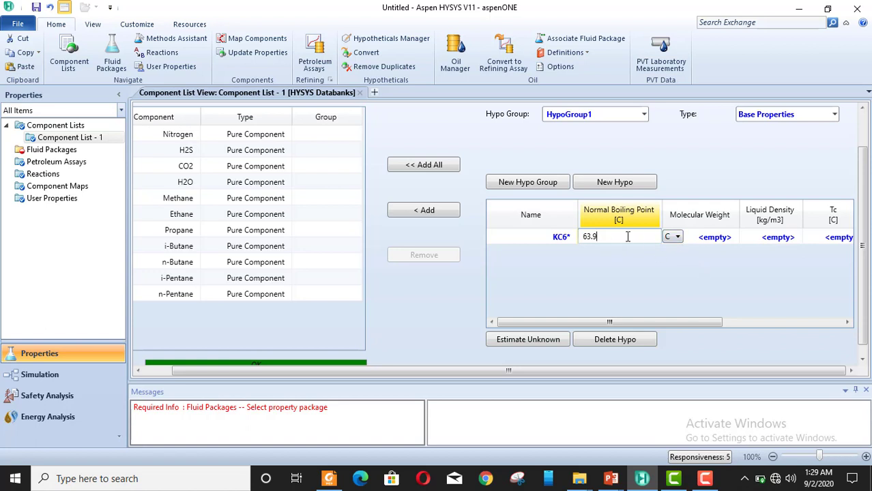
key(Return)
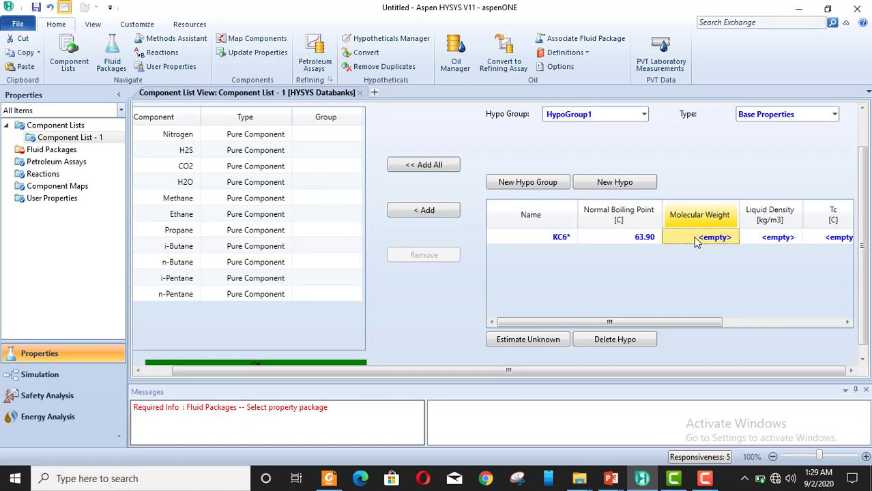
text(84)
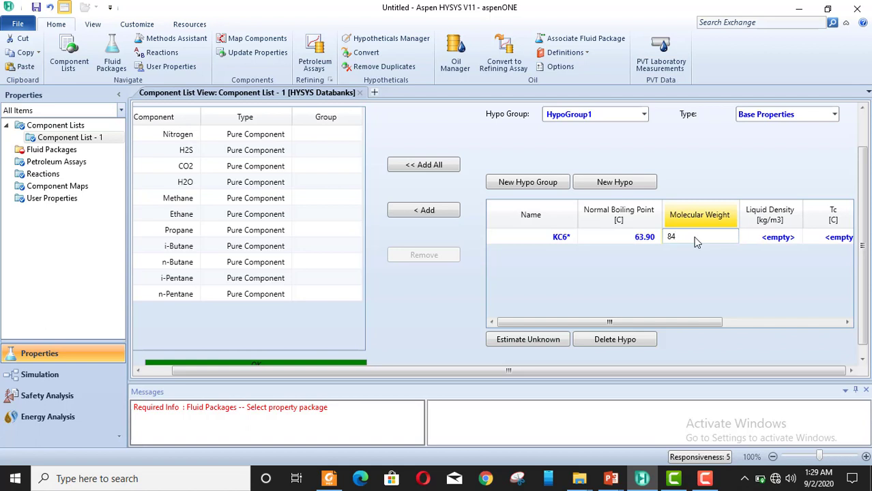
key(Return)
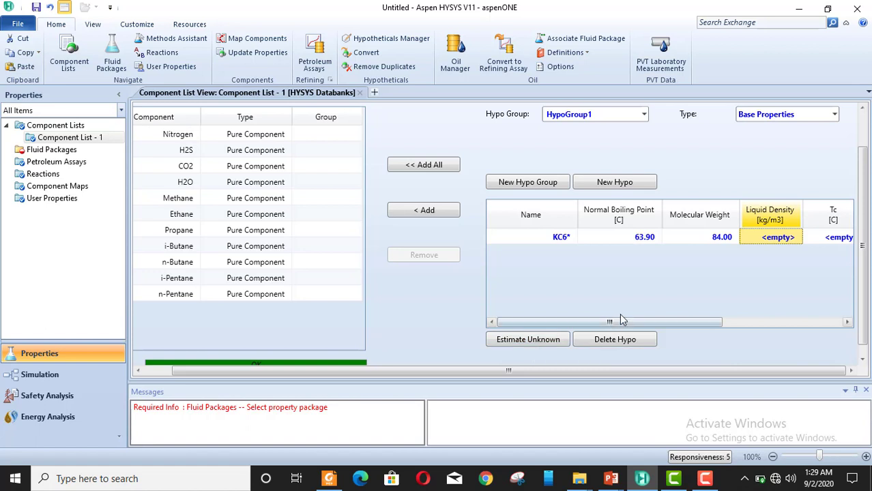
Set KC6's liquid density to 689.9 kg/m3 and its critical temperature to 234.65 °C
drag(621, 321, 742, 322)
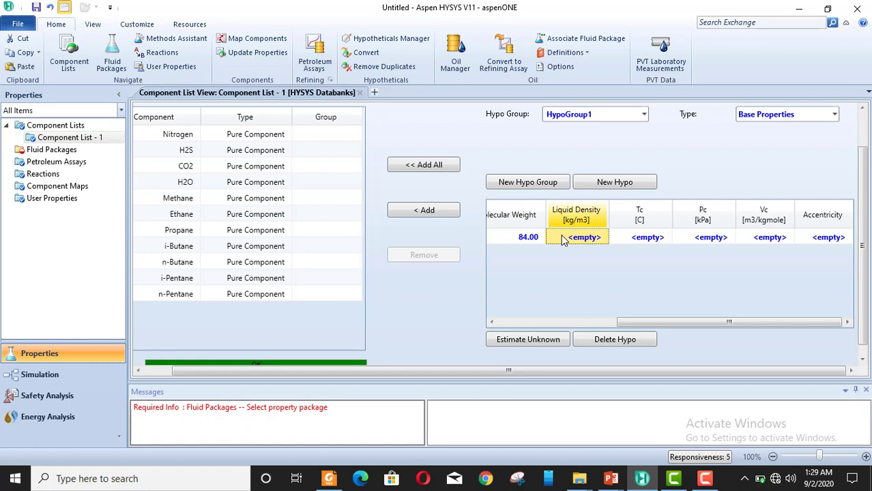
text(6)
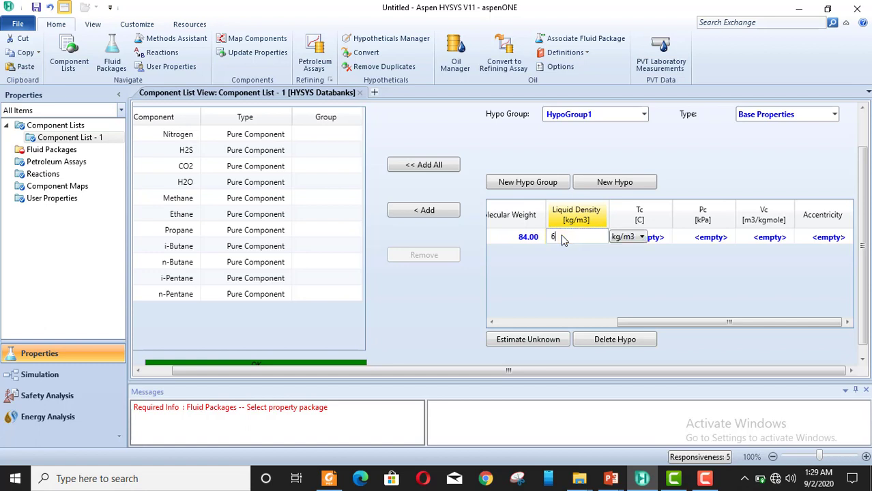
text(89.9)
key(Return)
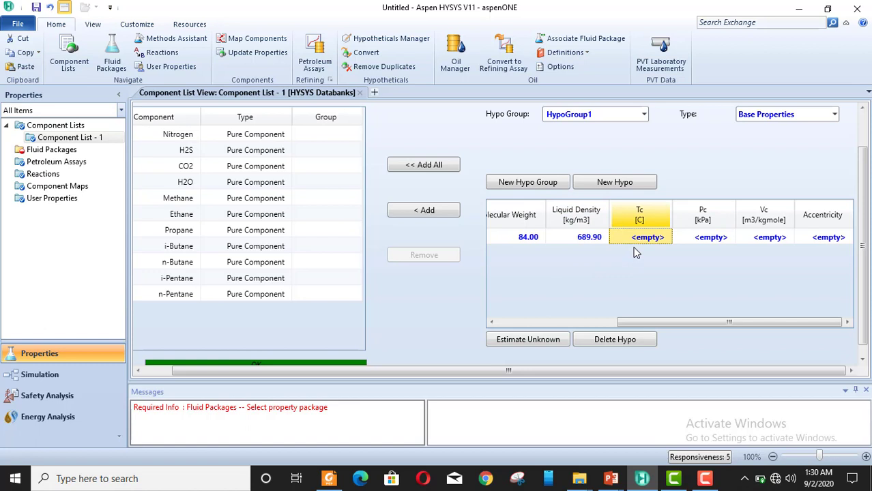
text(234.65)
key(Return)
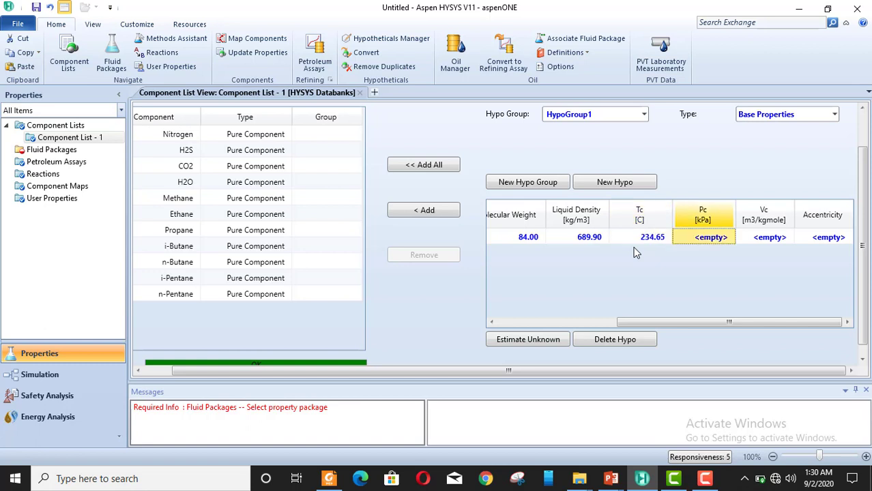
Set KC6's critical pressure to 32.82 in bar_g units
text(32.)
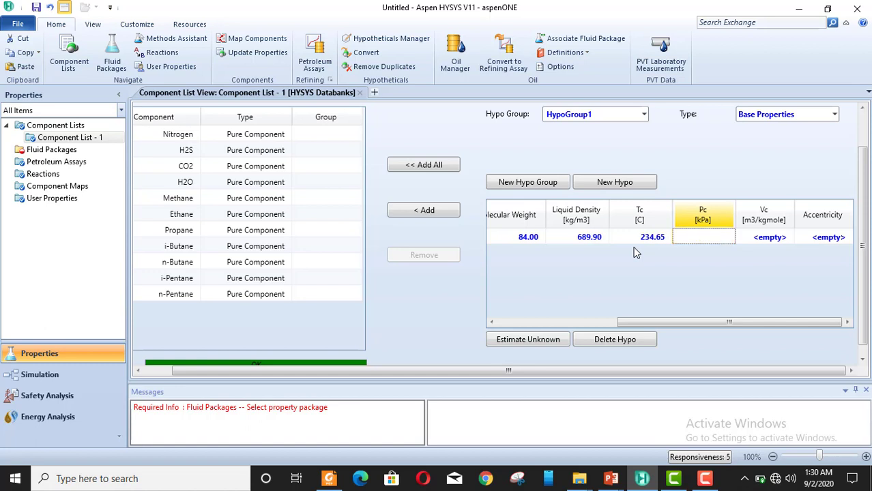
text(8)
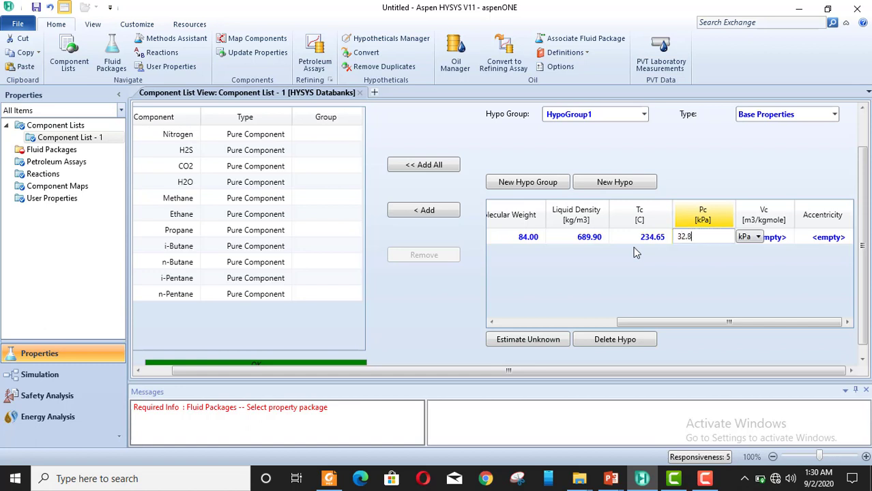
text(2)
click(759, 238)
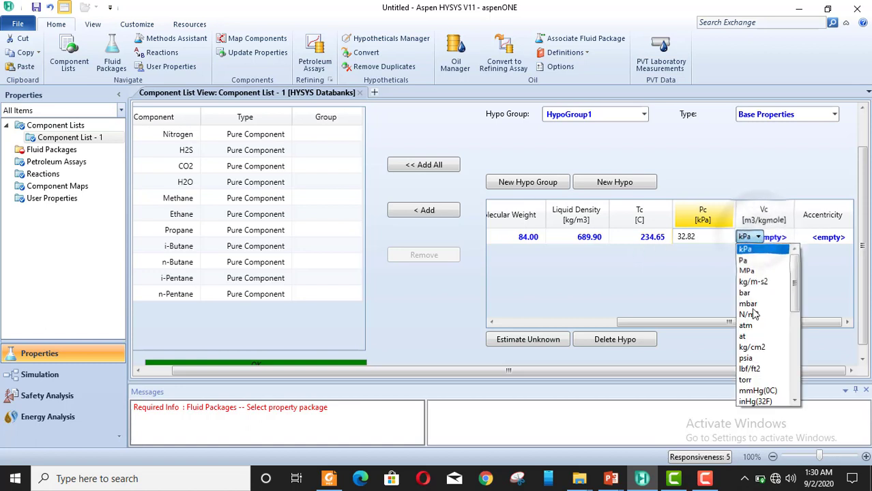
scroll(754, 372, down, 1)
scroll(754, 370, down, 1)
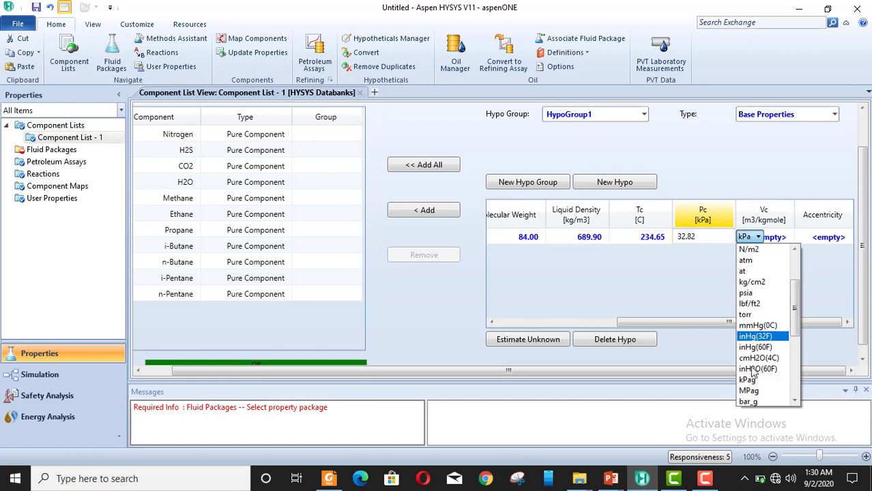
scroll(753, 372, down, 2)
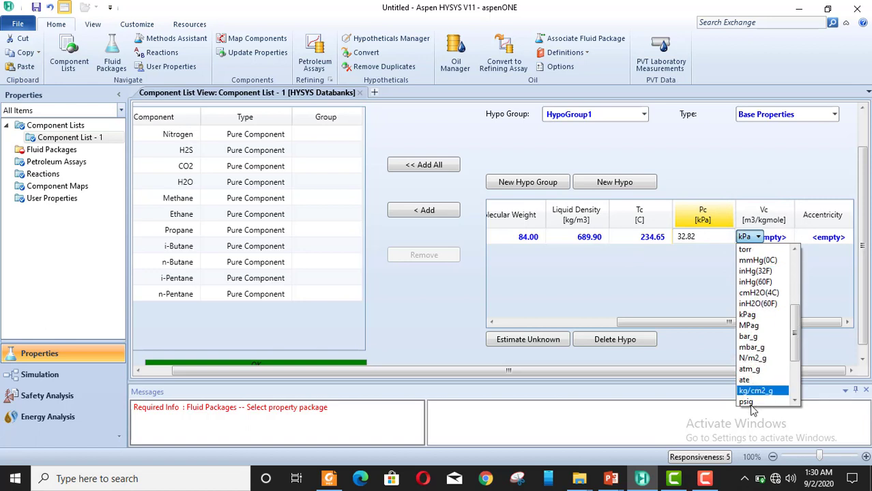
click(759, 337)
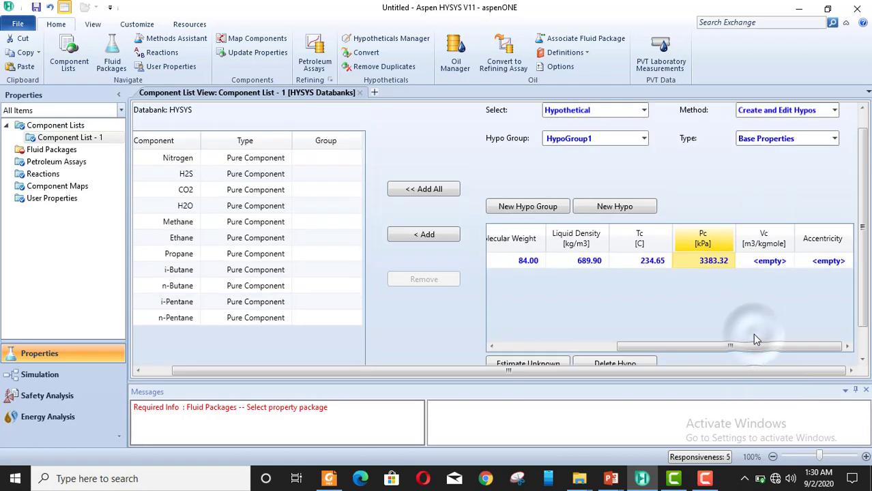
Set KC6's critical volume to 0.35 m3/kgmole and estimate its unknown properties
click(765, 262)
text(.35)
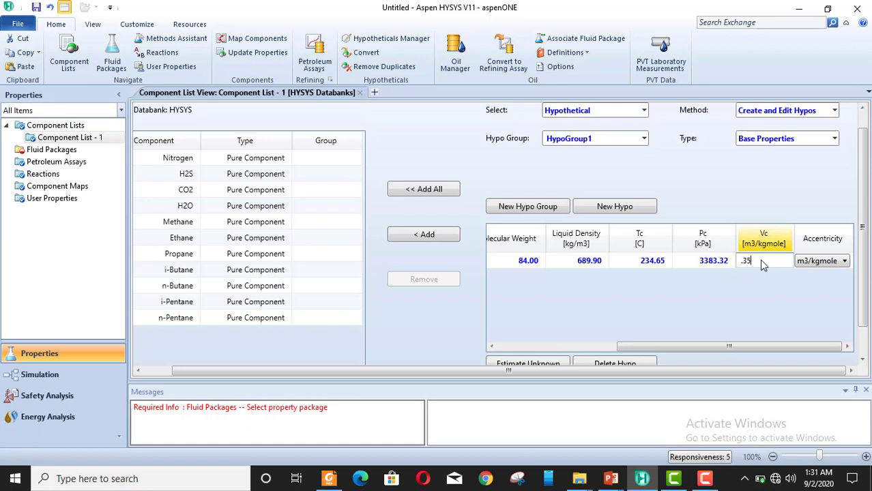
key(Return)
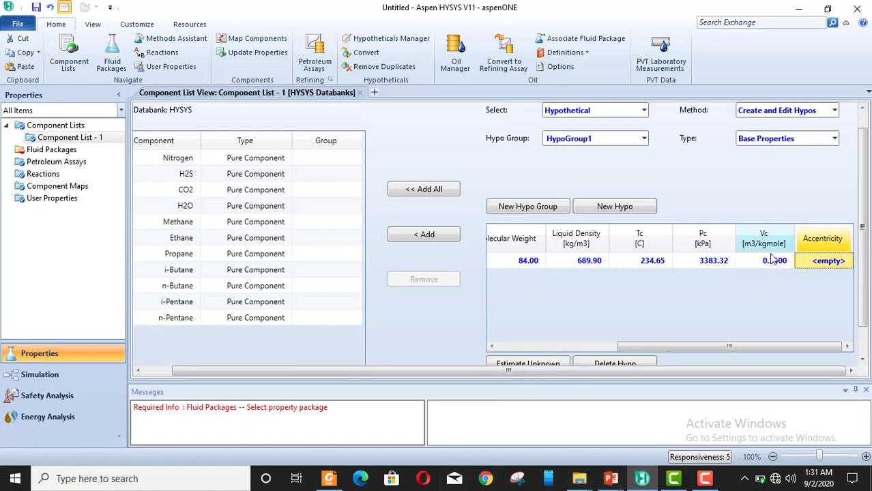
click(537, 365)
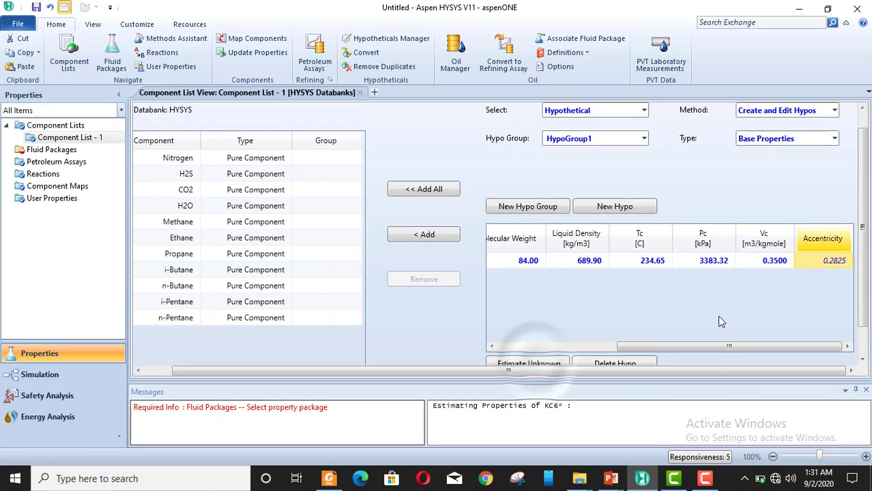
drag(697, 349, 579, 348)
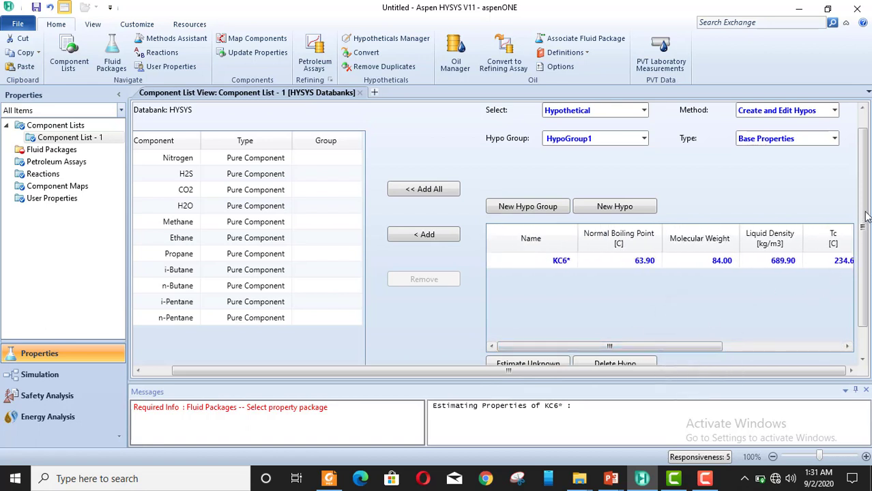
Create a second hypothetical component in HypoGroup1 and name it KC7
scroll(866, 268, down, 1)
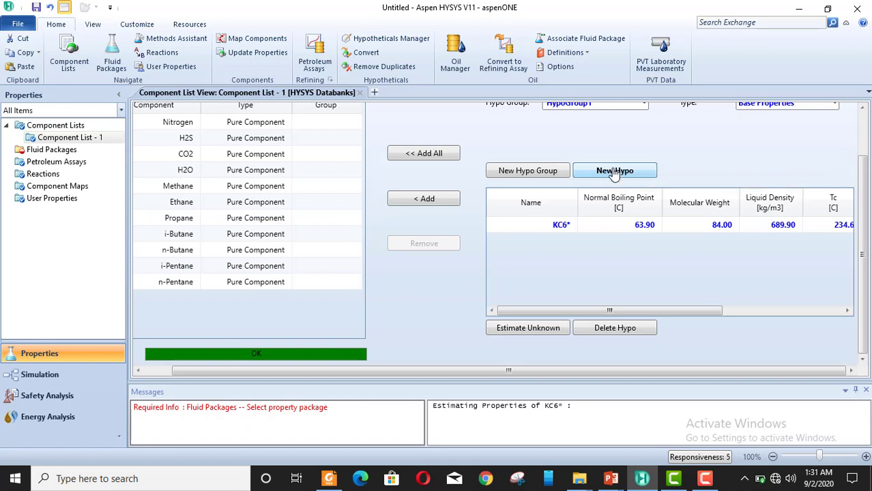
click(614, 173)
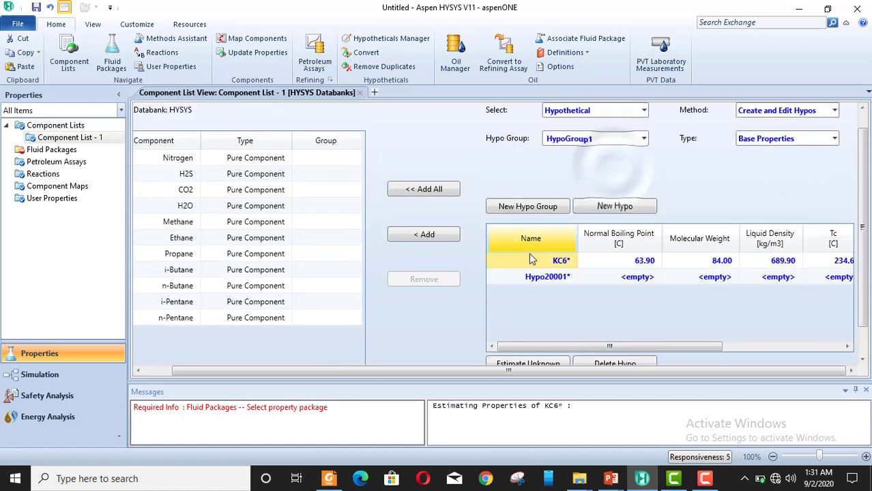
click(550, 276)
text(KC7)
key(Return)
Set KC7's normal boiling point to 91.9 °C, molecular weight to 96 and liquid density to 727 kg/m3
text(91.9)
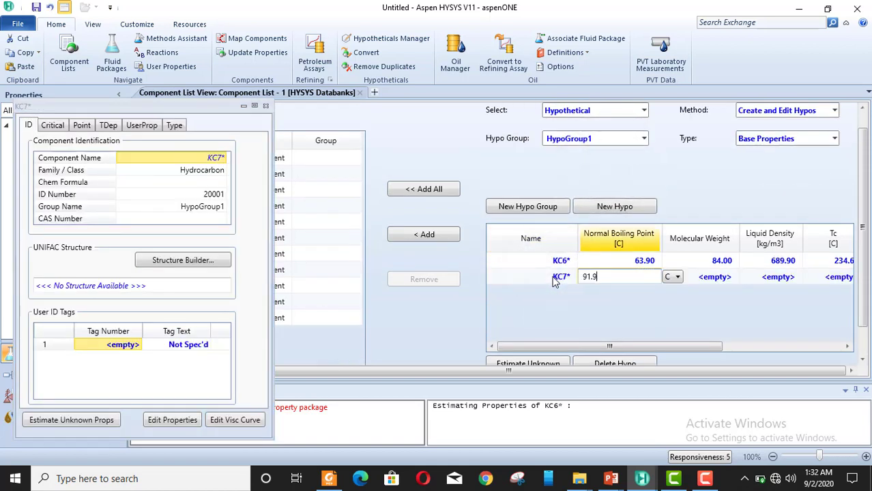
key(Return)
text(96)
key(Return)
text(727)
key(Return)
Set KC7's critical temperature to 269.05 °C, critical pressure to 31.51 bar_g and critical volume to 0.387 m3/kgmole, and estimate its unknown properties
text(269.05)
key(Return)
text(3252.32)
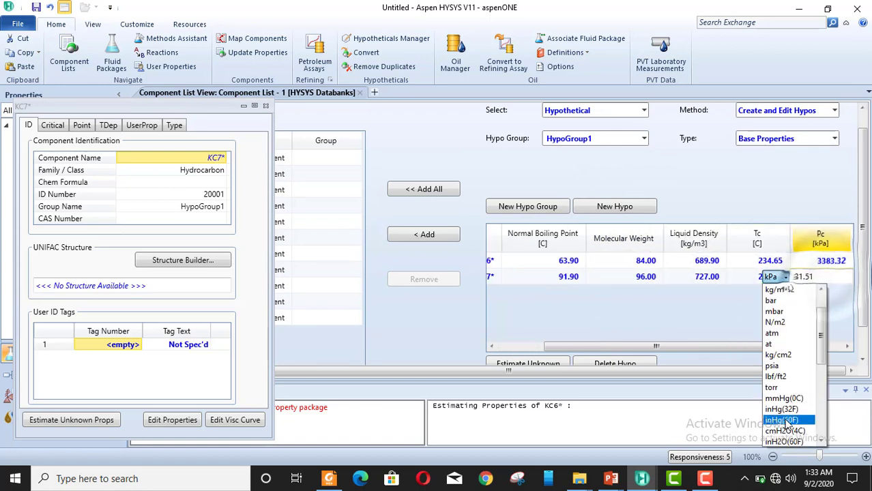
key(Return)
text(0.367)
key(Return)
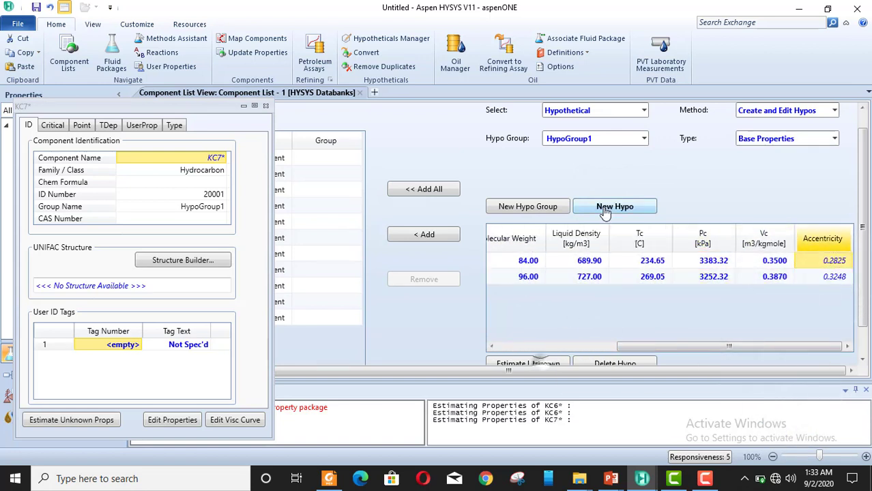
Create hypothetical component KC8 with normal boiling point 116.7 °C, molecular weight 107 and liquid density 749 kg/m3
click(614, 206)
text(KC8)
key(Return)
text(116.7)
key(Return)
text(107)
key(Return)
text(749)
key(Return)
Set KC8's critical temperature to 297.45 °C, critical pressure to 29.51 bar_g and critical volume to 0.431 m3/kgmole, and estimate its unknown properties
click(812, 298)
text(291.45)
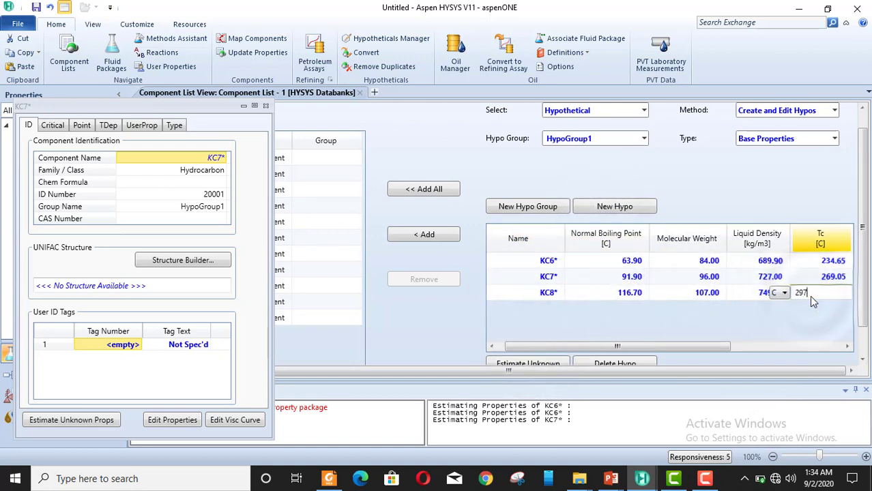
key(Return)
text(29.51)
click(785, 293)
click(791, 332)
text(0.431)
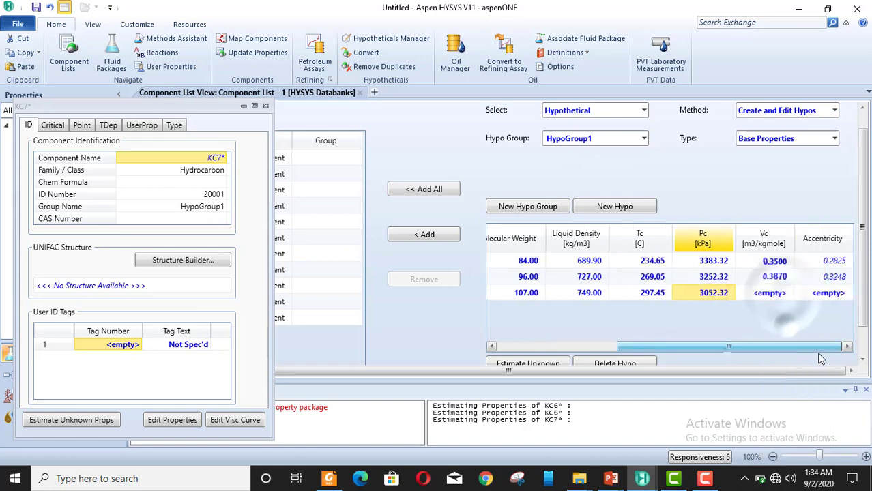
key(Return)
Create hypothetical component KC9 with normal boiling point 142.2 °C, molecular weight 121 and liquid density 768 kg/m3
click(615, 206)
text(KC9*)
key(Return)
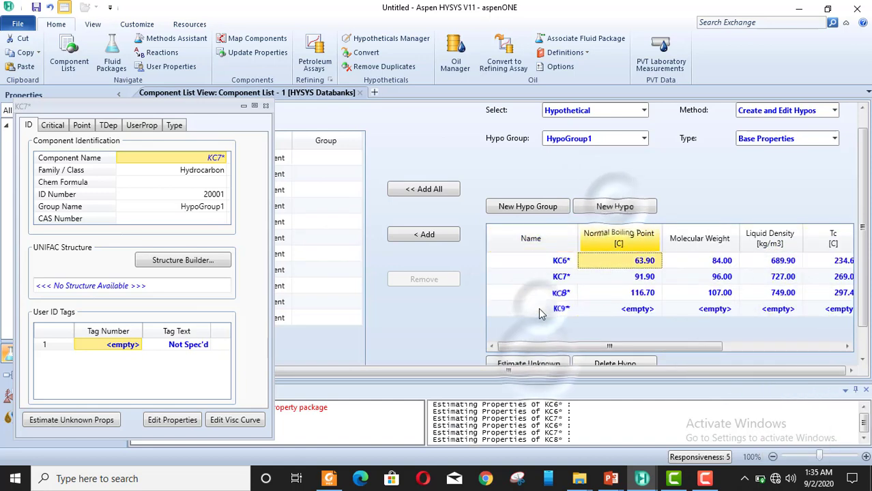
text(142.2)
key(Return)
text(121)
key(Return)
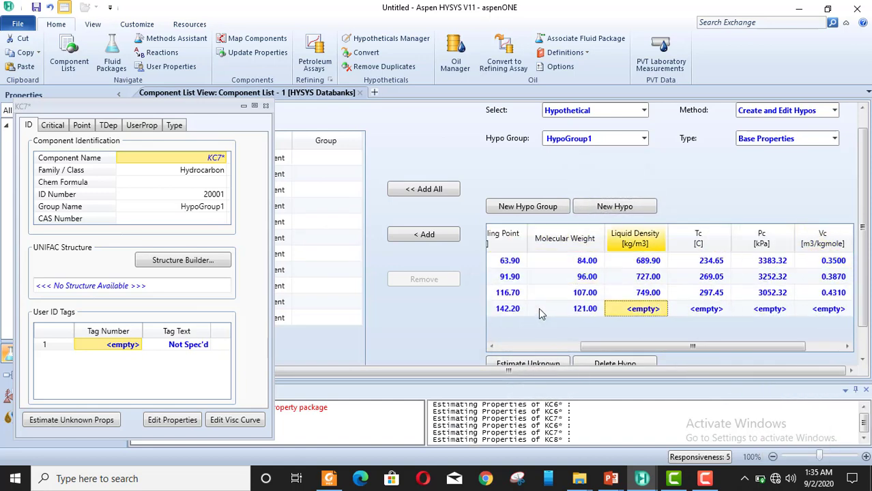
text(768)
key(Return)
Set KC9's critical temperature to 325.15 °C, critical pressure to 27.31 bar_g and critical volume to 0.481 m3/kgmole, and estimate its unknown properties
text(325.15)
key(Return)
key(Down)
key(Down)
key(Down)
text(27.31)
click(817, 309)
click(822, 454)
click(826, 309)
text(0.481)
key(Return)
Create hypothetical component KC10 with normal boiling point 165.8 °C, molecular weight 134 and liquid density 782 kg/m3
click(619, 206)
text(KC10*)
key(Return)
click(630, 324)
text(165.8)
key(Return)
click(715, 325)
text(134)
key(Return)
click(778, 325)
text(782)
key(Return)
Set KC10's critical temperature to 349.05 °C, critical pressure to 25.3 bar_g and critical volume to 0.537 m3/kgmole, and estimate its unknown properties
click(833, 325)
key(Return)
click(830, 326)
text(2530)
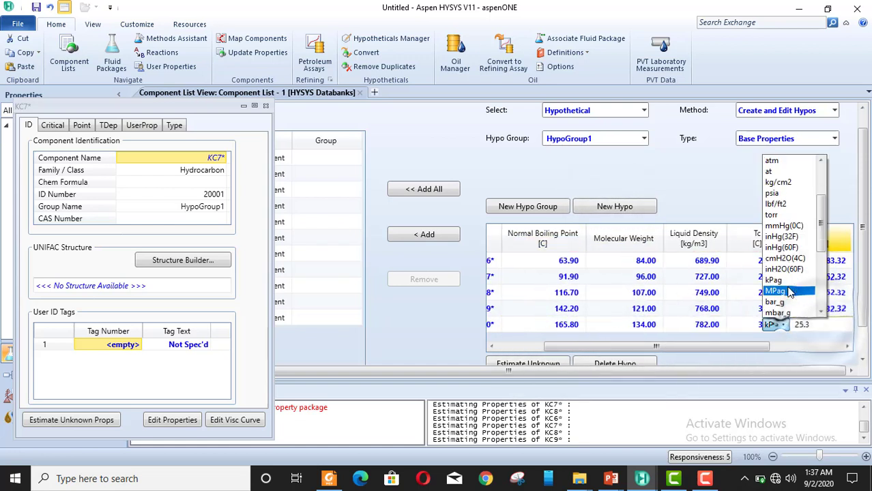
click(773, 321)
key(Return)
Create hypothetical component KC11 with normal boiling point 187.2 °C, molecular weight 147 and liquid density 793 kg/m3
click(614, 206)
text(KC11)
key(Return)
text(187.2)
key(Return)
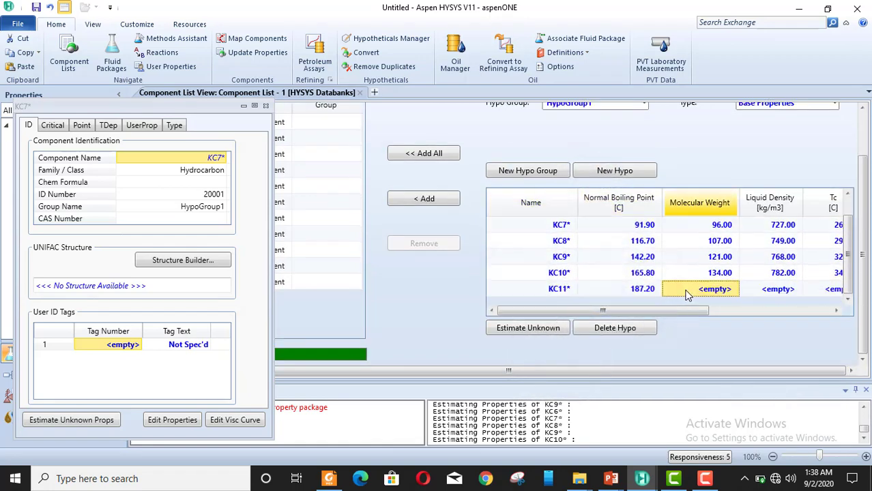
text(147)
key(Return)
text(793)
key(Return)
Set KC11's critical temperature to 370.15 °C, critical pressure to 23.51 bar_g and critical volume to 0.587 m3/kgmole, and estimate its unknown properties
text(370.15)
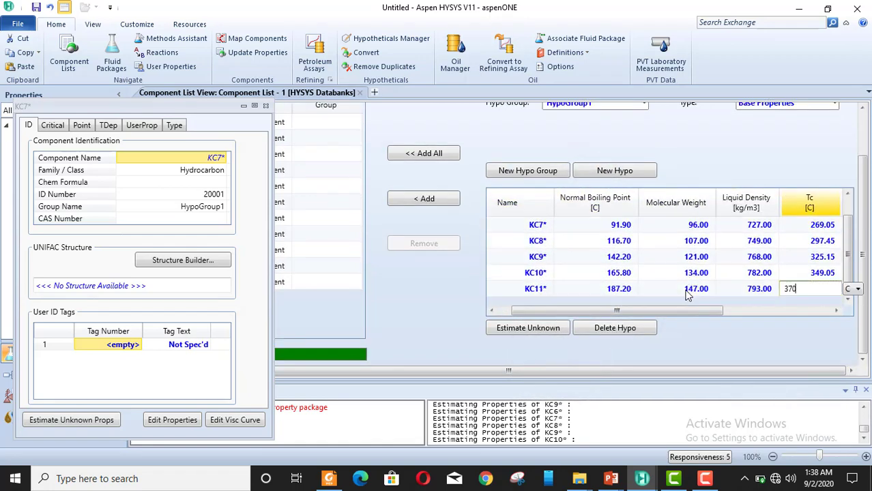
key(Return)
text(23.51)
click(865, 288)
click(788, 362)
text(0.587)
key(Return)
Create hypothetical component C12+ with normal boiling point 463.15 °C, molecular weight 408 and liquid density 921 kg/m3
key(Return)
text(C12+*)
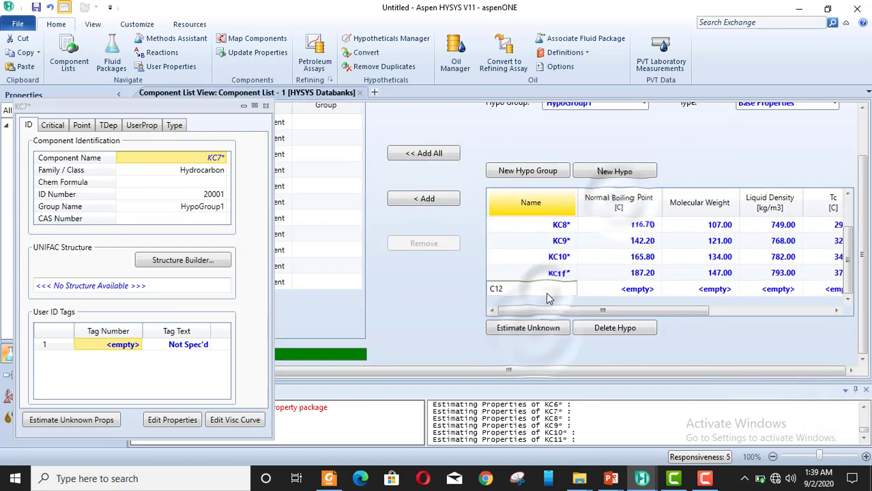
key(Return)
text(463.15)
key(Return)
text(408)
key(Return)
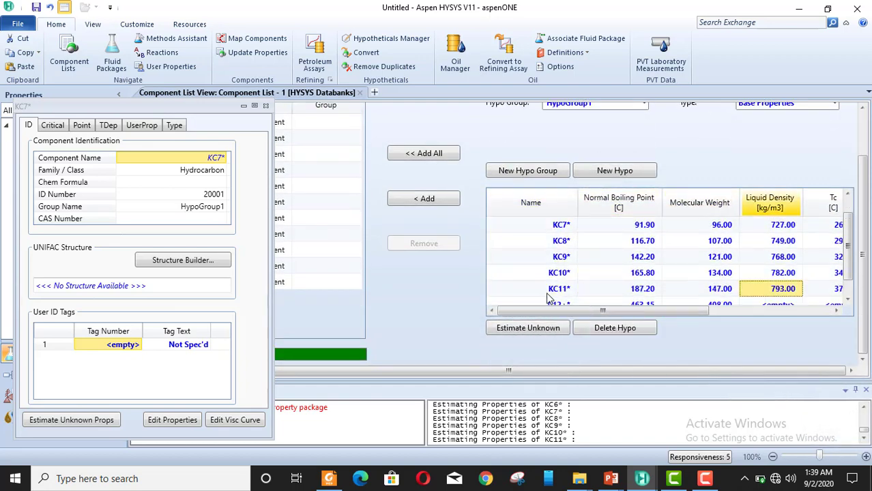
text(921)
key(Return)
Set C12+'s critical temperature to 627.31 °C and critical pressure to 1096.32 kPa, and estimate its unknown properties
text(627.31)
key(Return)
text(1096.32)
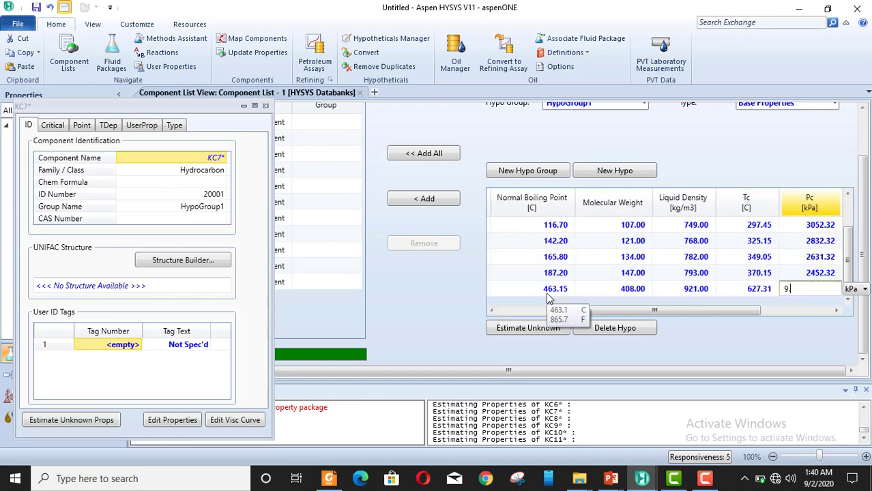
click(838, 288)
click(798, 332)
click(519, 327)
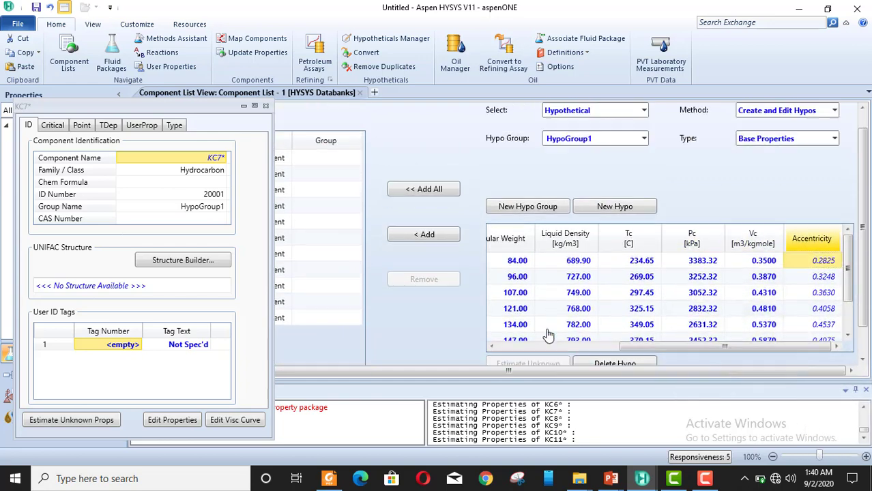
Close the KC7 property window and add KC6 and KC7 to Component List - 1
drag(665, 347, 513, 346)
click(426, 236)
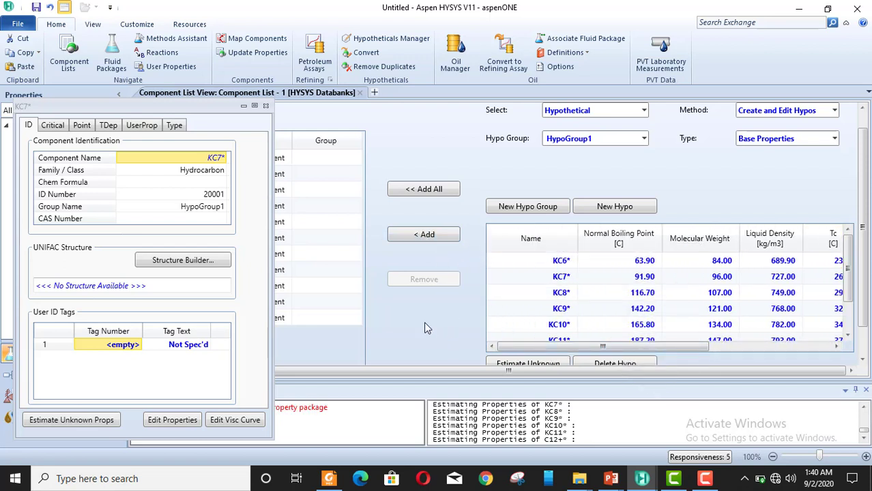
click(266, 107)
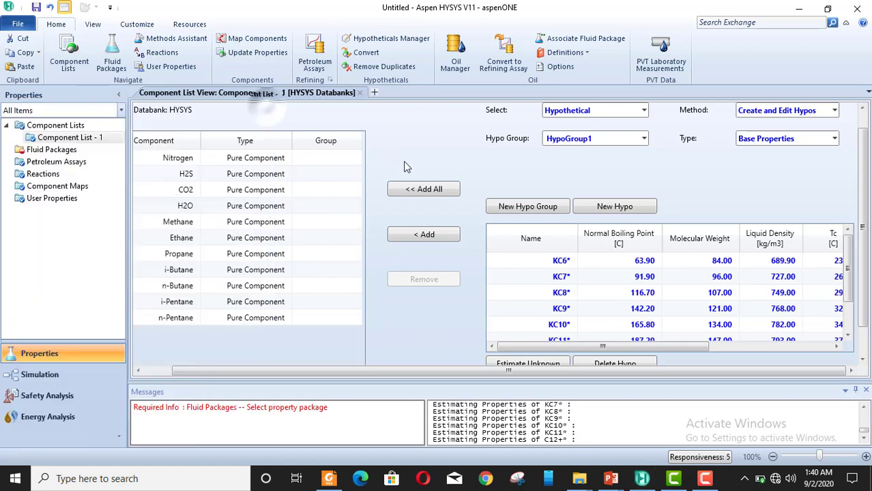
click(427, 235)
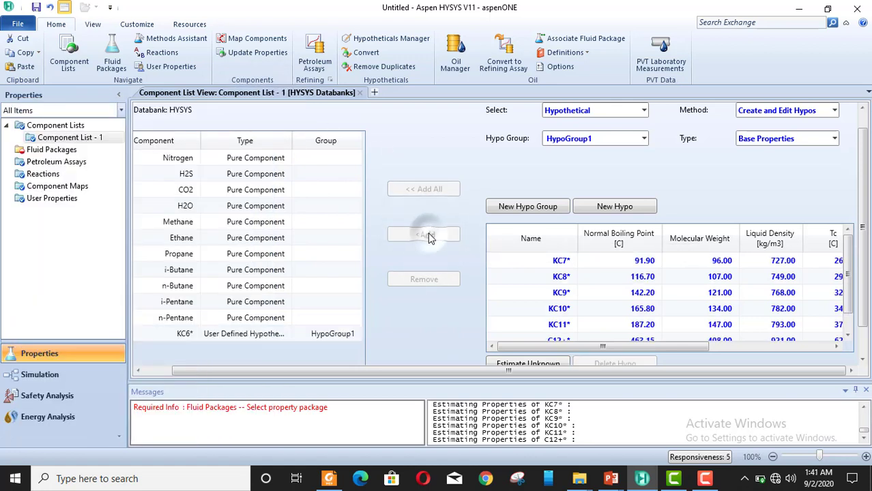
click(520, 265)
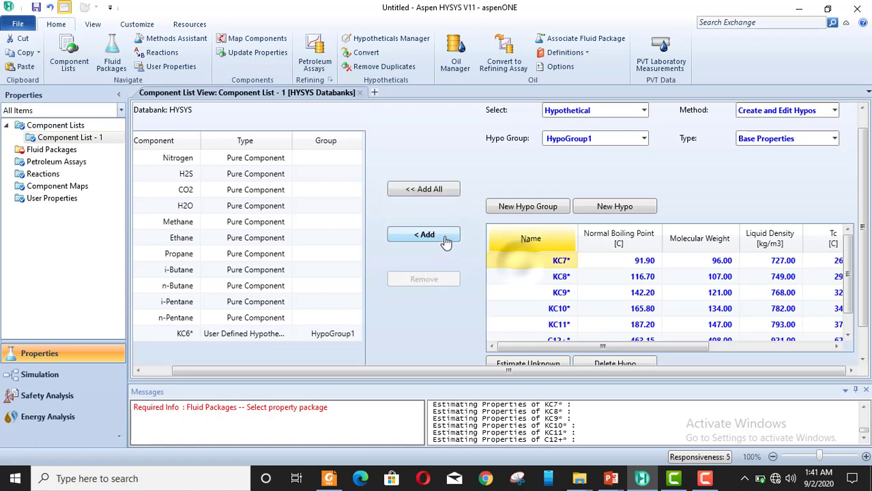
click(431, 236)
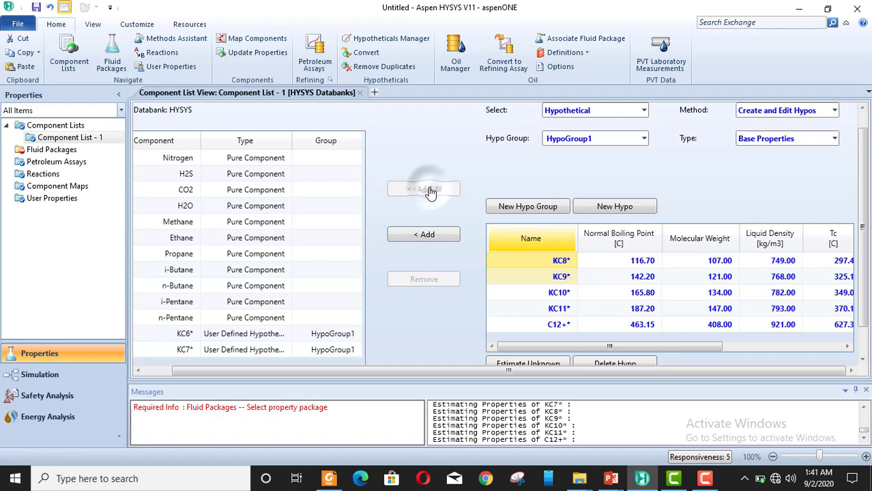
Add all remaining HypoGroup1 components, KC8 through C12+, to Component List - 1 and review the list
click(430, 191)
drag(363, 265, 362, 353)
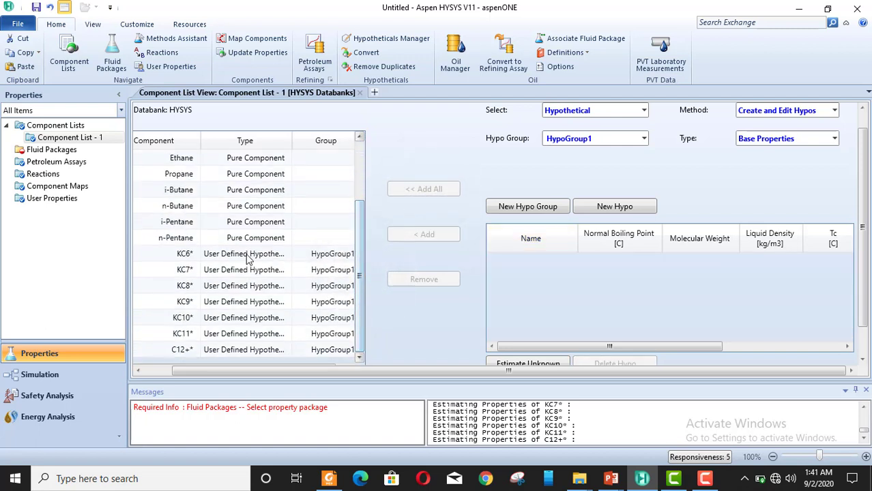
scroll(273, 208, up, 5)
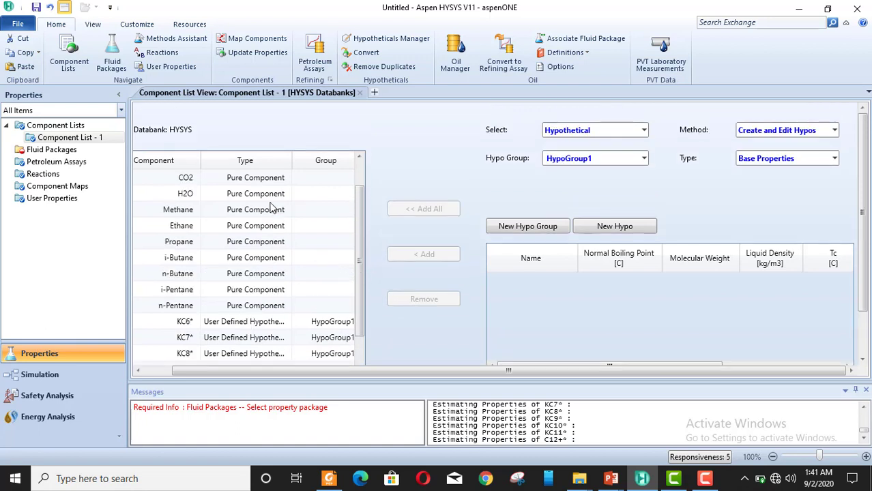
scroll(273, 208, down, 5)
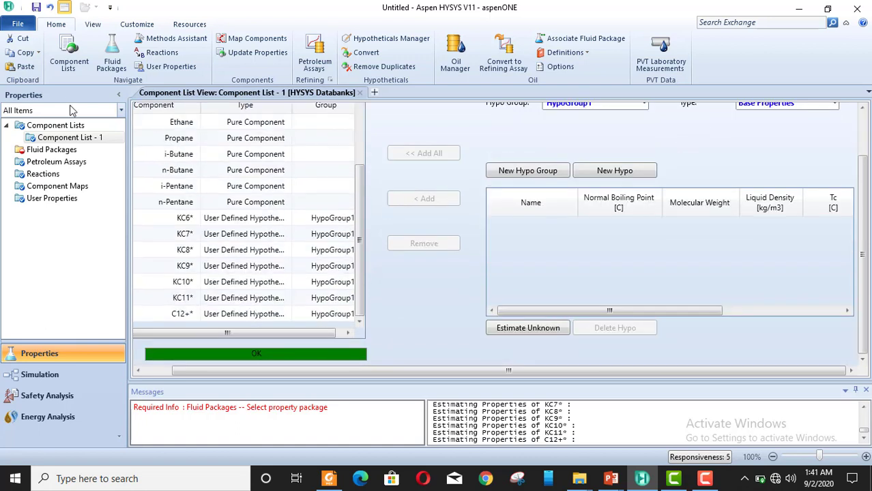
Create a fluid package for Component List - 1 using the Peng-Robinson property package
click(63, 152)
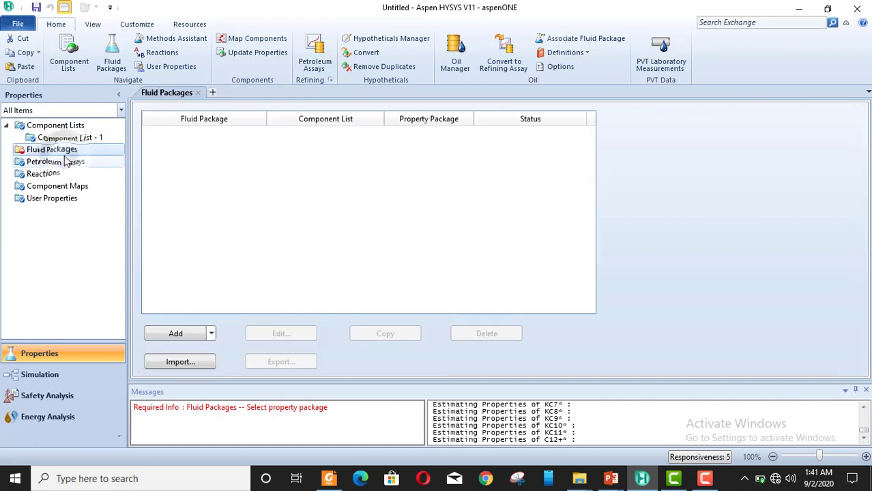
click(175, 334)
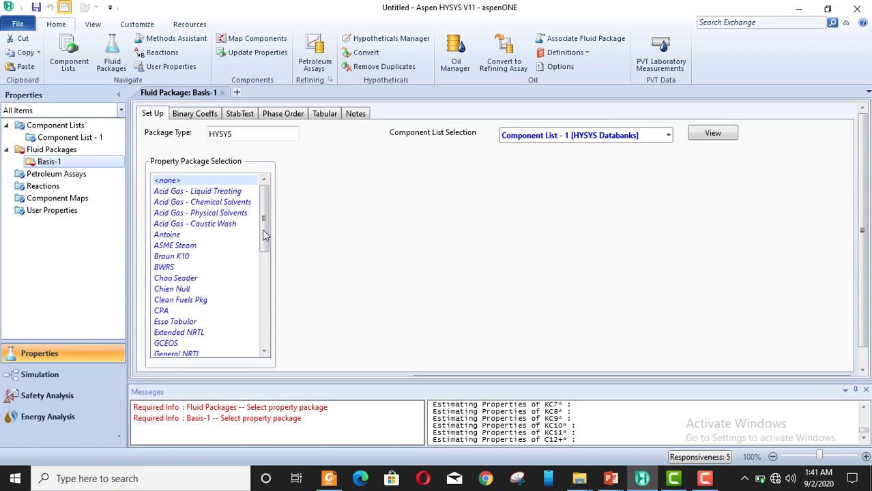
scroll(265, 235, down, 6)
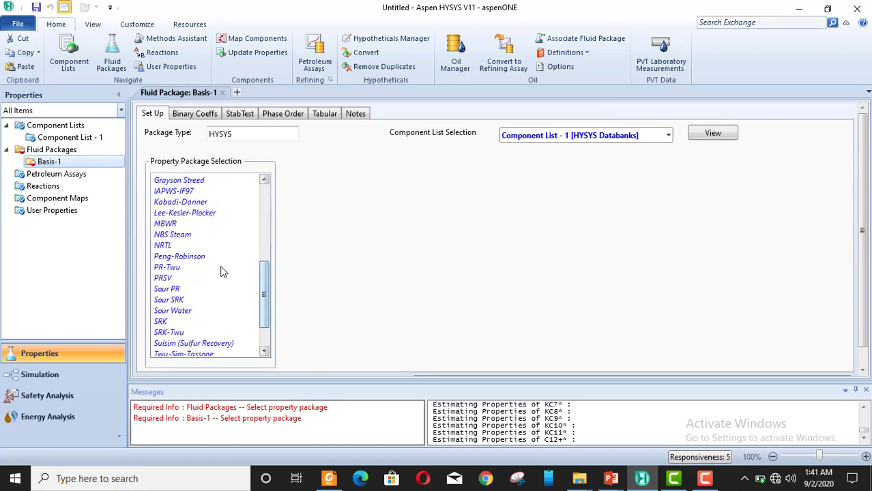
click(188, 257)
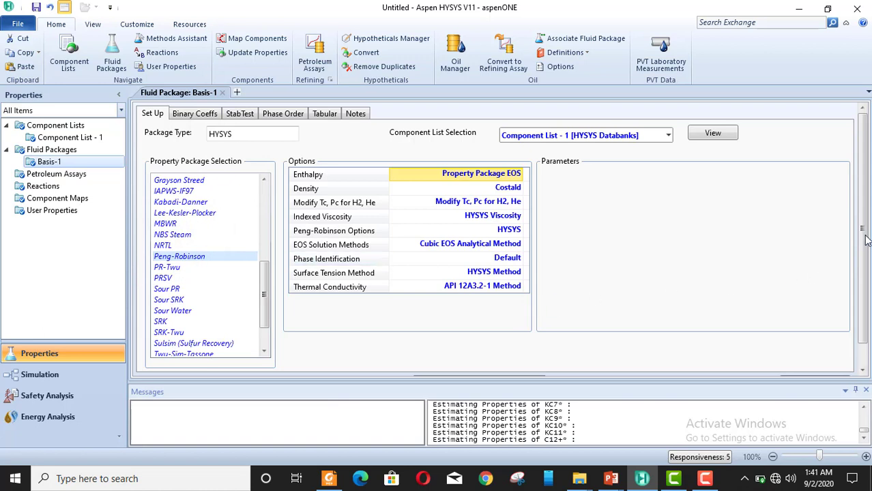
scroll(865, 242, down, 2)
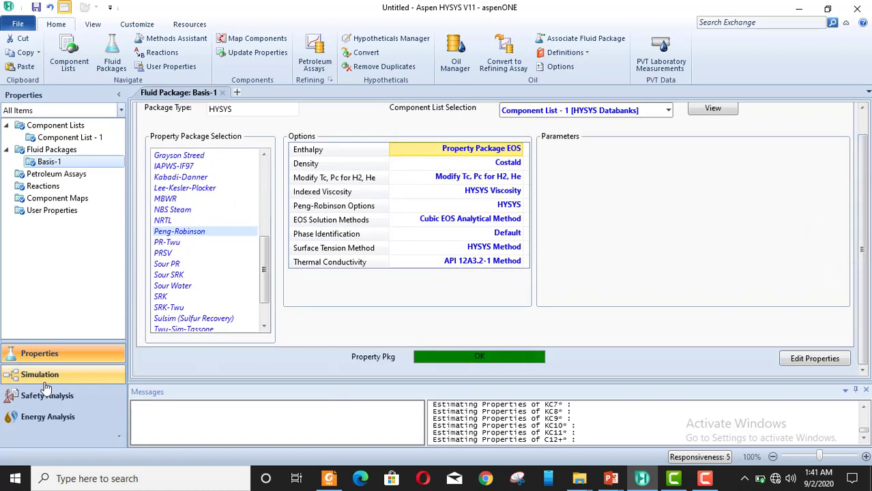
Switch to the simulation environment, dock the model palette beside the flowsheet and collapse the navigation pane
click(82, 380)
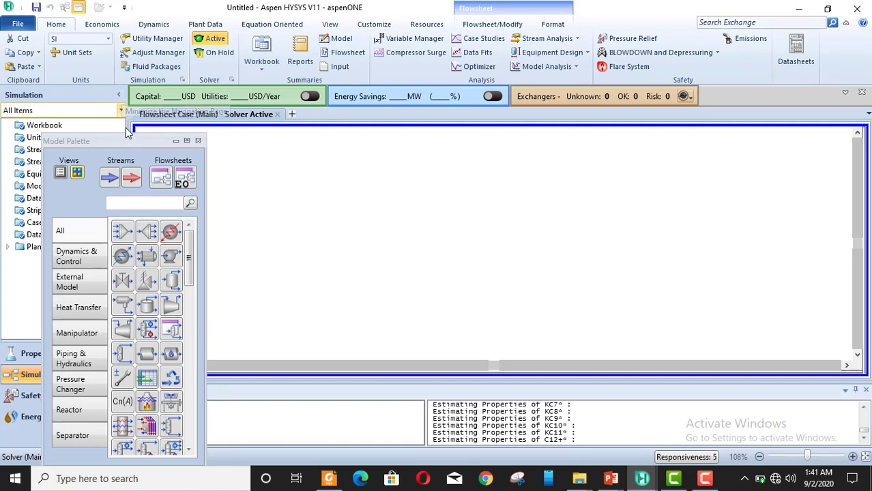
drag(125, 141, 148, 255)
click(118, 95)
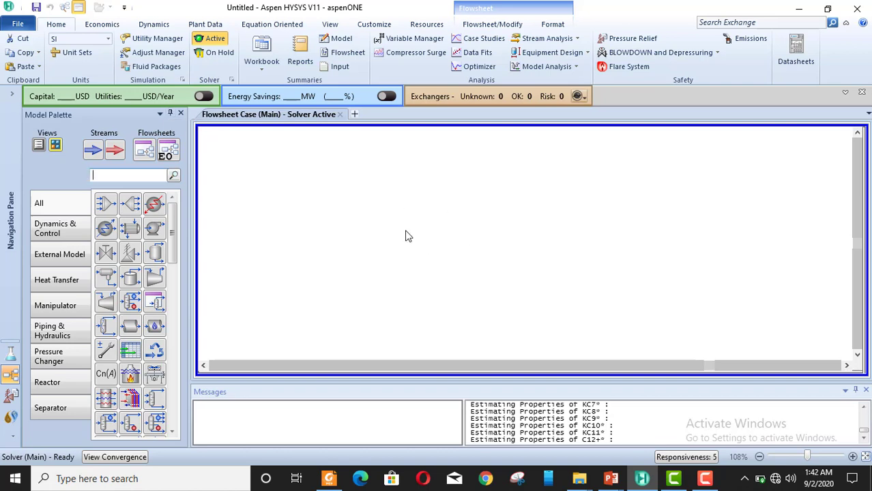
Place a material stream on the empty flowsheet and open its worksheet
click(93, 149)
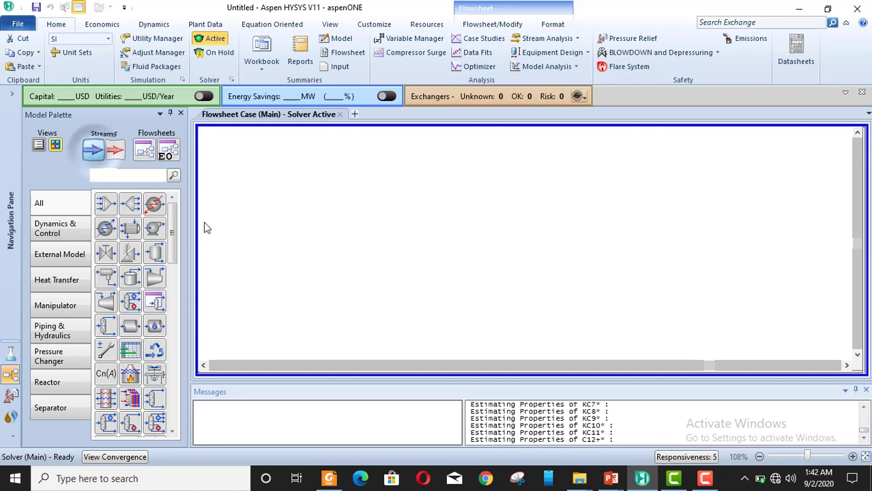
click(308, 218)
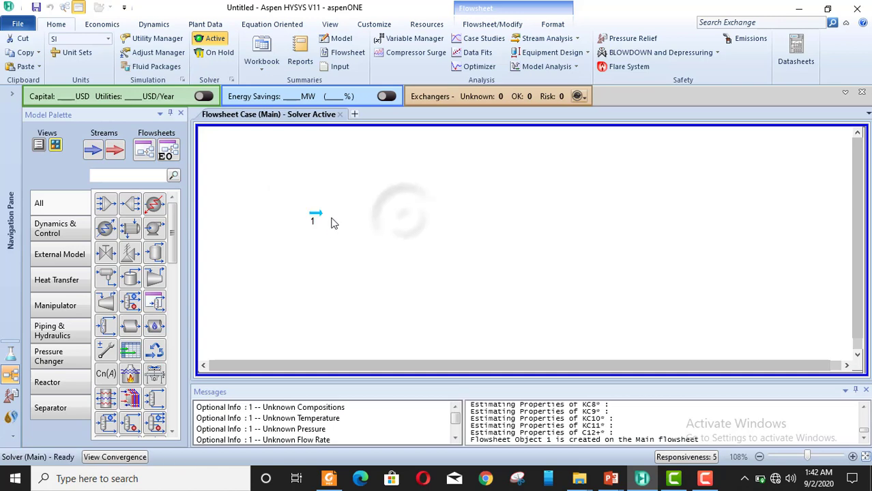
double_click(321, 220)
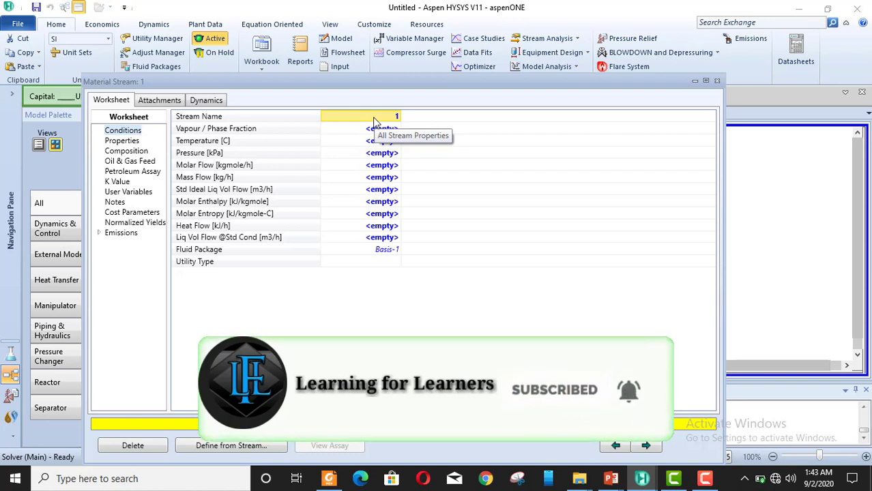
Rename the material stream as Oil sea Line and set its temperature to 27.06 °C
text(0)
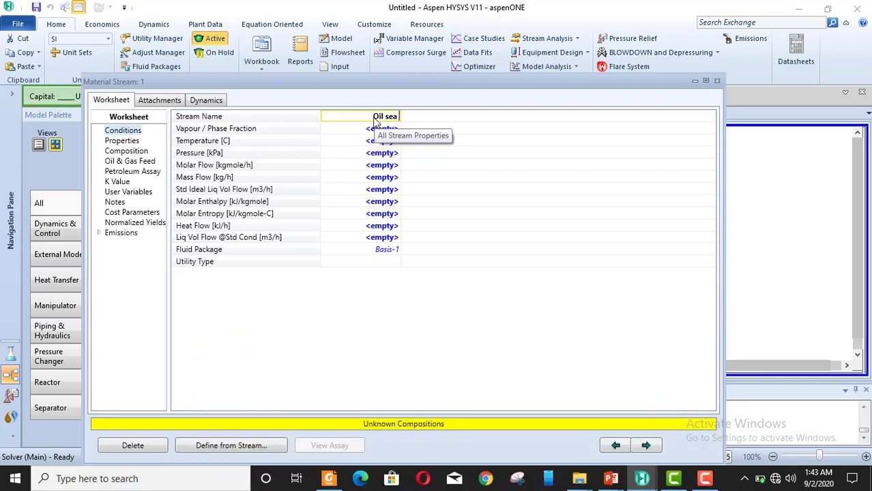
text(il sea Line)
key(Return)
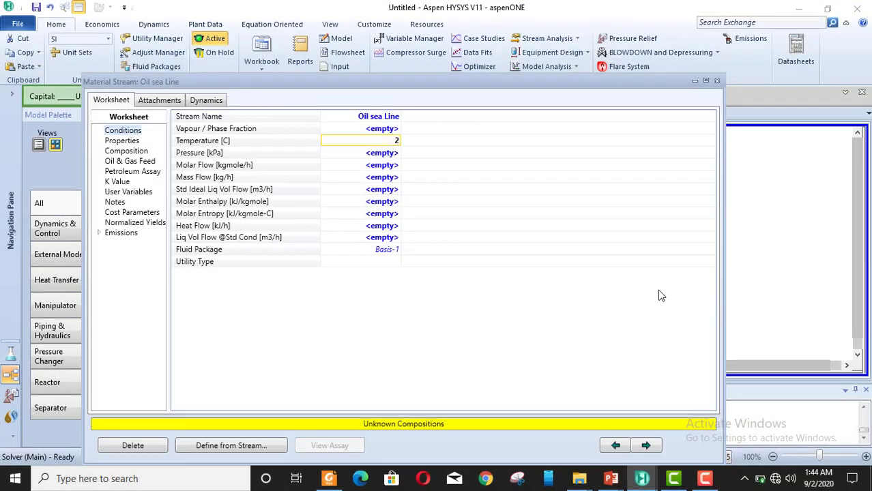
text(.06)
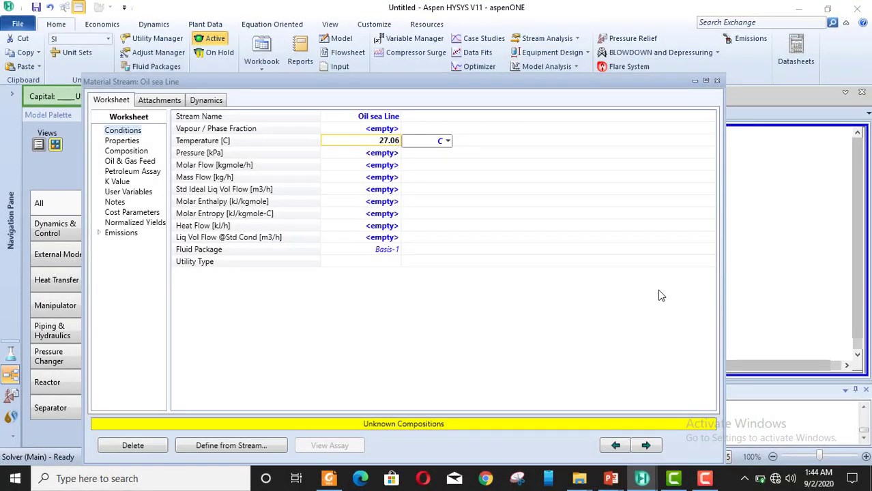
key(Return)
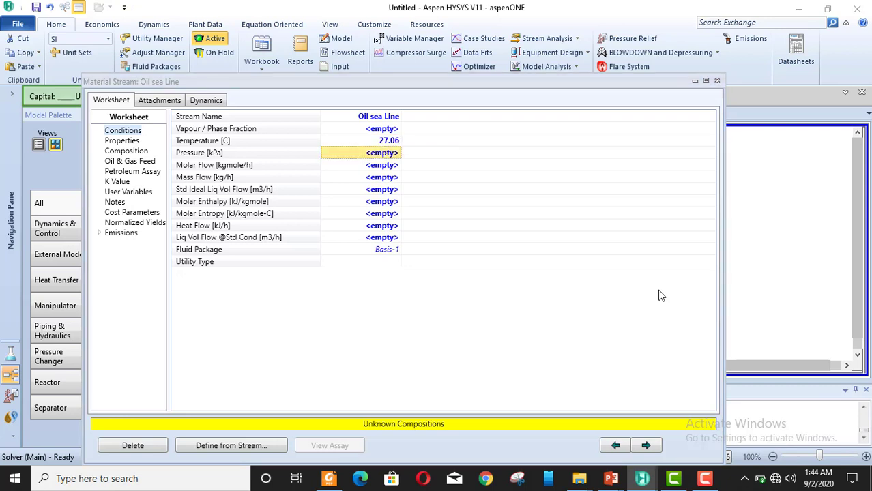
Set the Oil sea Line pressure to 1300 kPa and its molar flow to 2511 kgmole/h
text(1300)
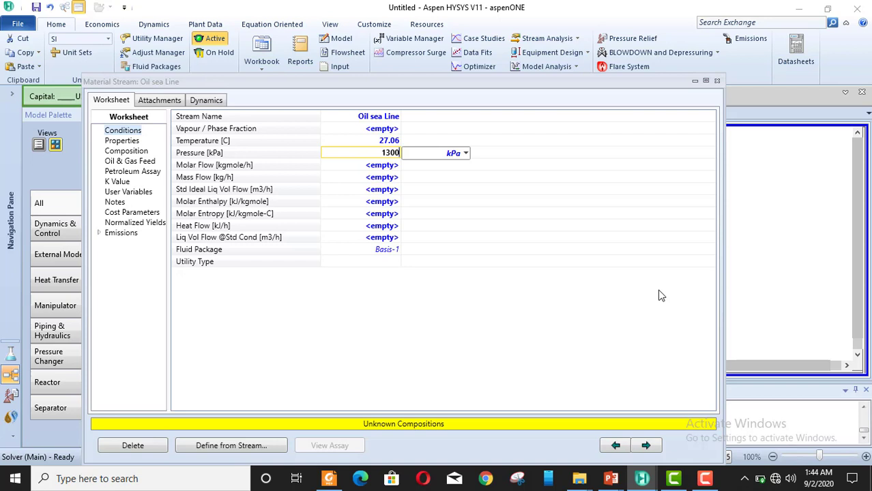
key(Return)
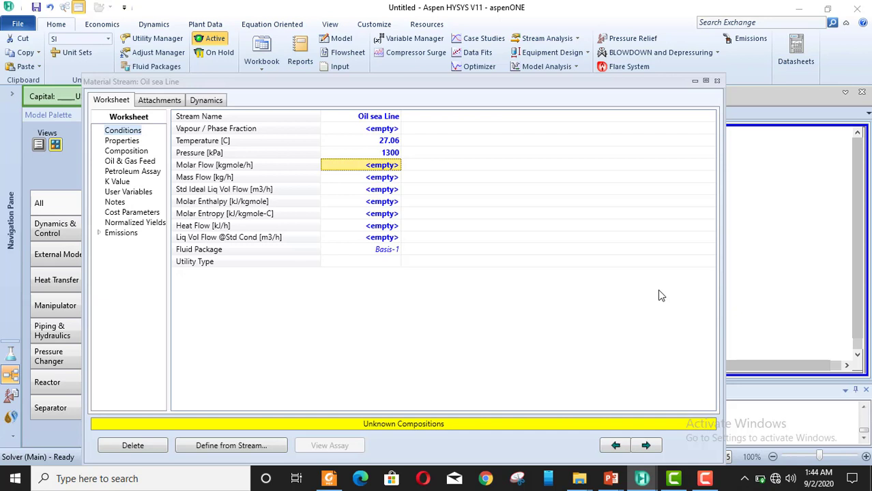
text(2511)
key(Return)
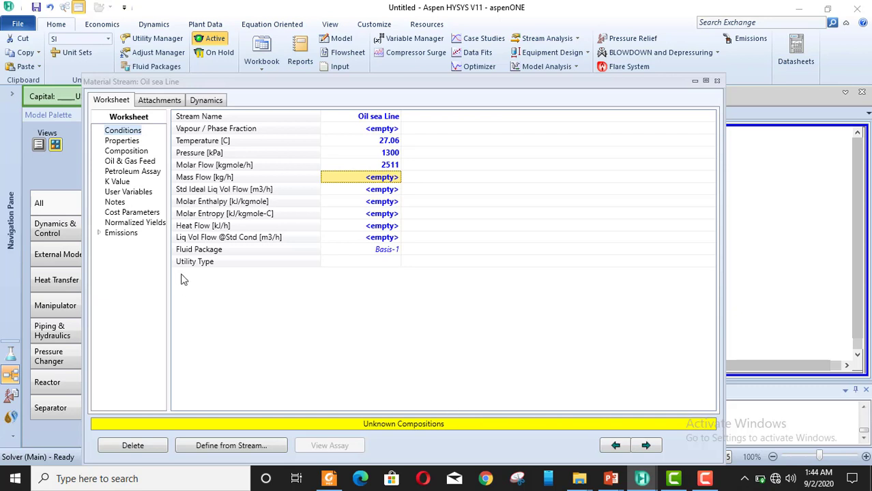
Enter the stream's mole fractions: nitrogen 0.0003, H2S 0, CO2 0.0068, H2O 0.3018, methane 0.0875, ethane 0.376 and propane 0.396
click(125, 151)
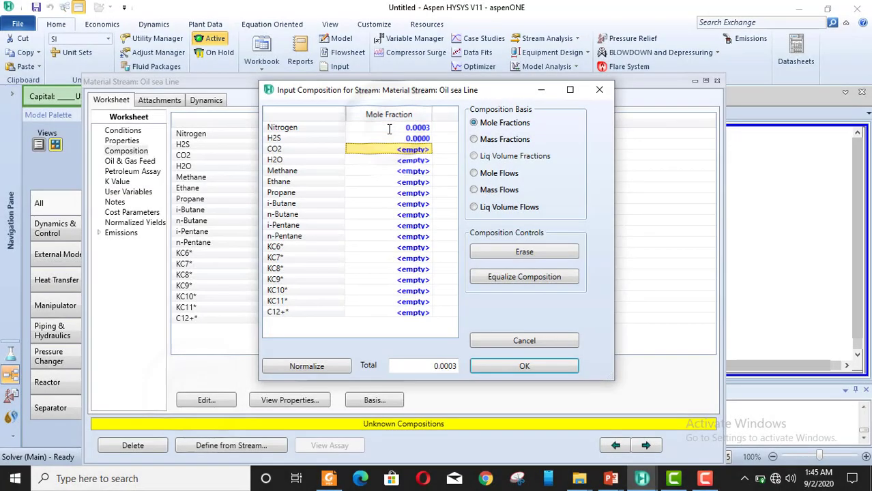
text(0.0068)
key(Return)
text(0.3018)
key(Return)
text(0.0875)
key(Return)
text(.376)
key(Return)
text(.396)
key(Return)
Enter mole fractions of 0.0126 for i-butane, 0.0265 for n-butane, 0.0163 for i-pentane and 0.0218 for n-pentane
text(.0126)
key(Return)
text(.0265)
key(Return)
text(.0163)
key(Return)
text(.0218)
key(Return)
Enter mole fractions of 0.0429 for KC6, 0.0579 for KC7, 0.0399 for KC8, 0.0367 for KC9 and 0.0342 for KC10
text(.0429)
key(Return)
text(.0579)
key(Return)
text(.0399)
key(Return)
text(.0367)
key(Return)
text(.0342)
key(Return)
Correct the mole fractions of ethane to 0.0376 and propane to 0.0396
click(416, 183)
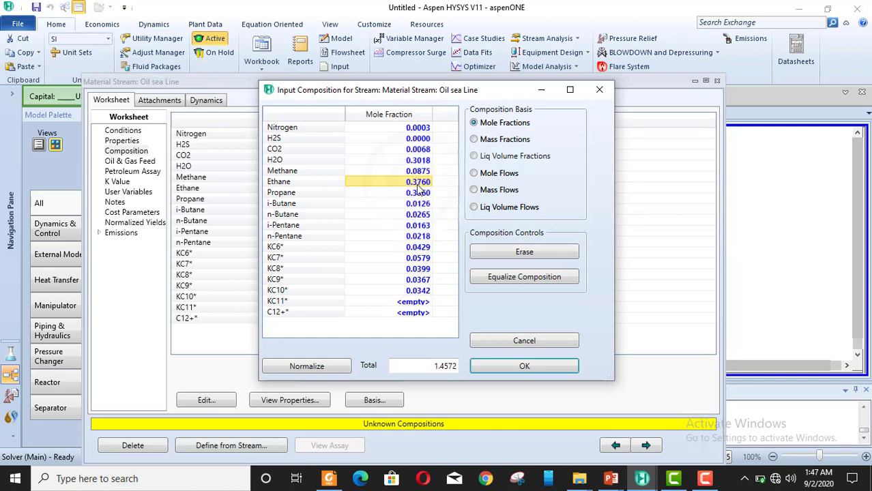
text(.0376)
key(Return)
text(.0366)
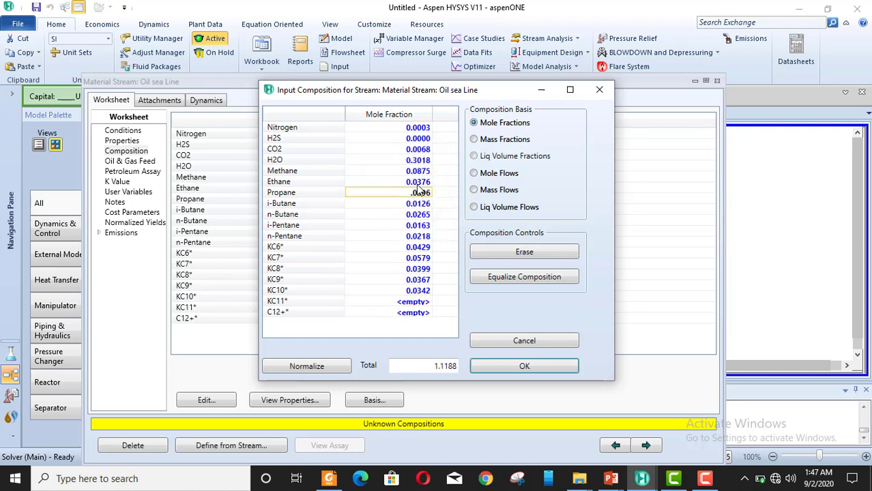
Enter mole fractions of 0.0245 for KC11 and 0.213 for C12+, accept the composition and close the stream's worksheet
click(410, 302)
text(.024)
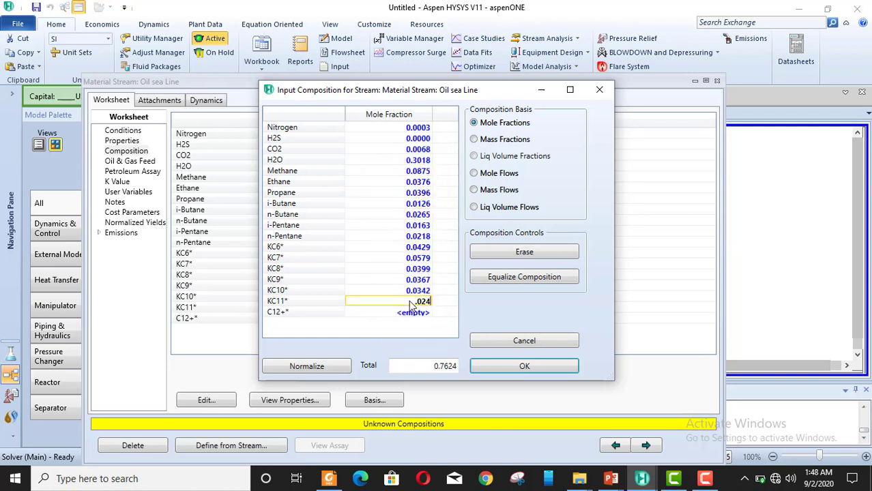
text(5)
key(Return)
text(.213)
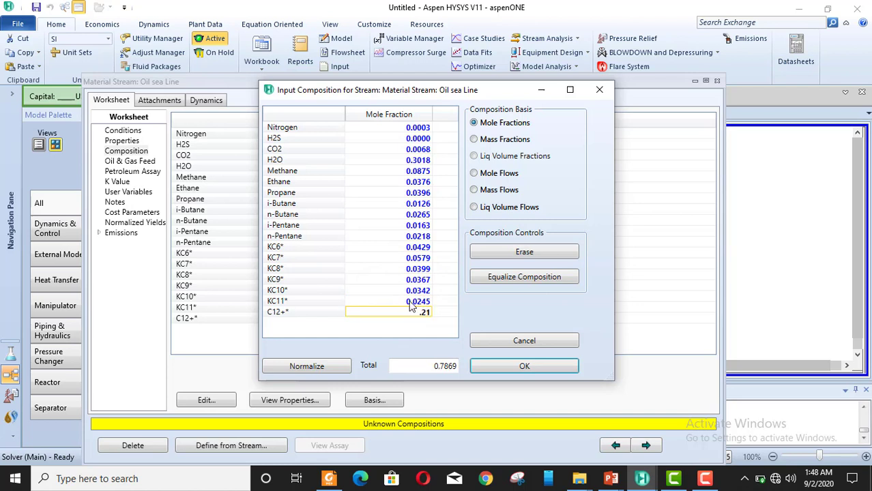
key(Return)
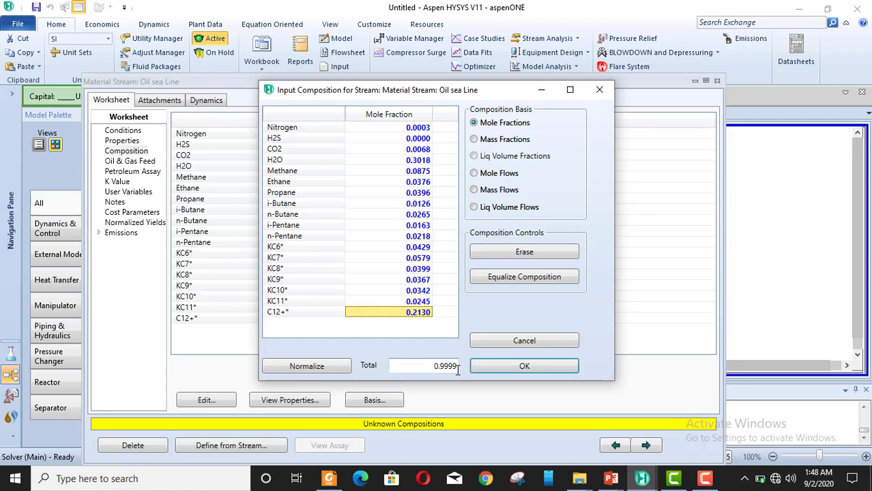
click(506, 369)
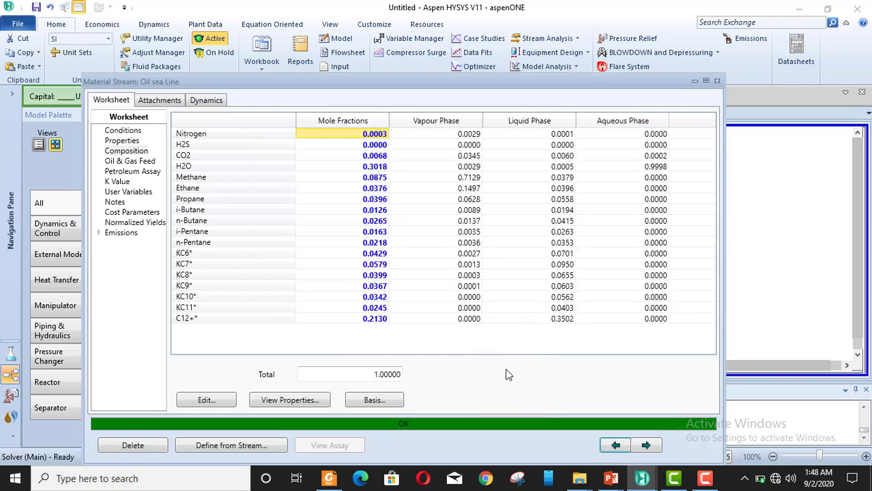
click(717, 81)
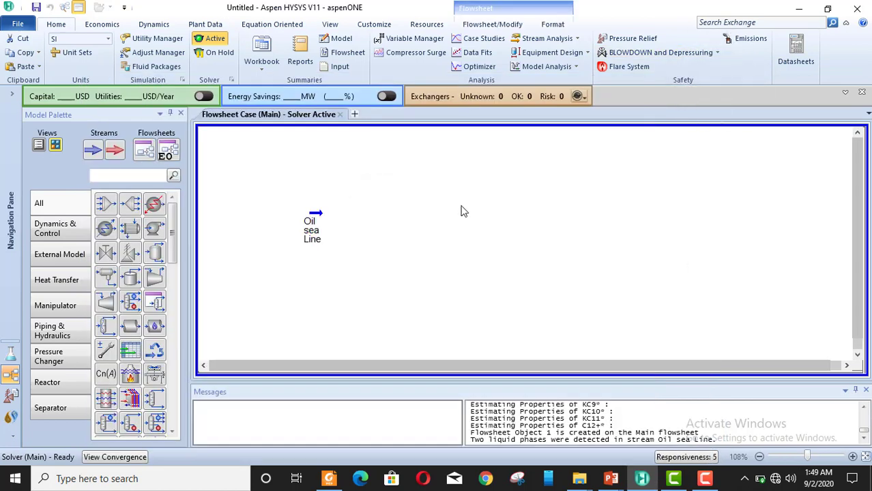
Move the Oil sea Line stream slightly up and to the left on the flowsheet
mouse_move(322, 218)
drag(322, 218, 312, 204)
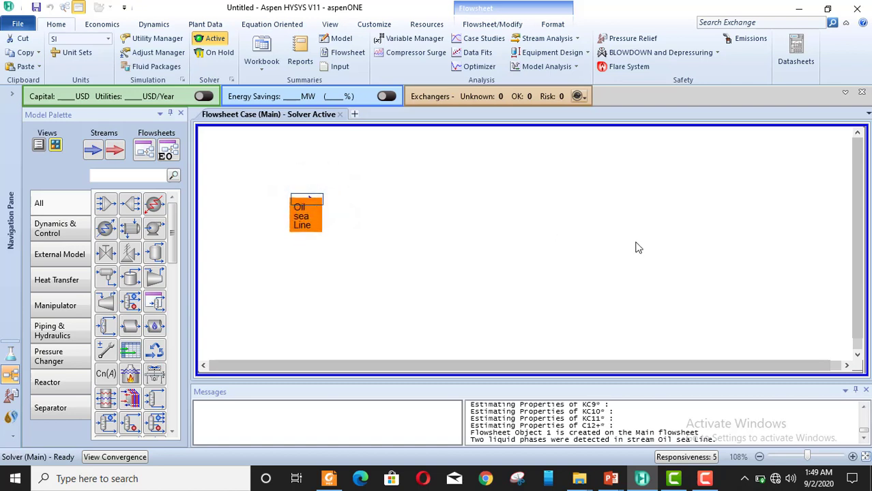
click(523, 227)
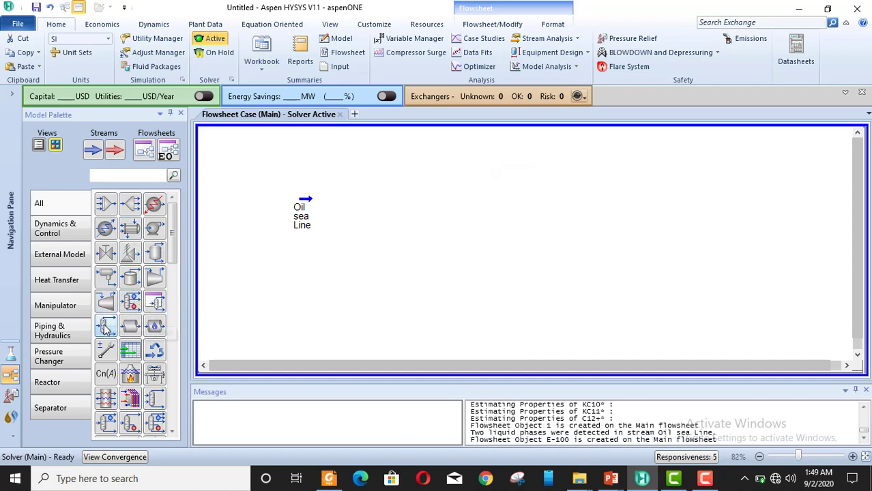
Place a 3 Phase Separator beside the Oil sea Line stream and change its icon to the second solid variant, with a water boot
drag(110, 283, 402, 235)
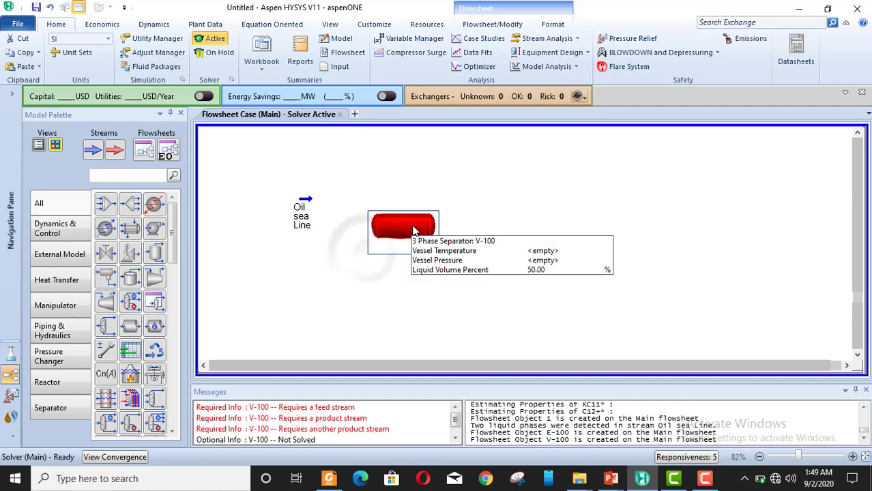
right_click(413, 232)
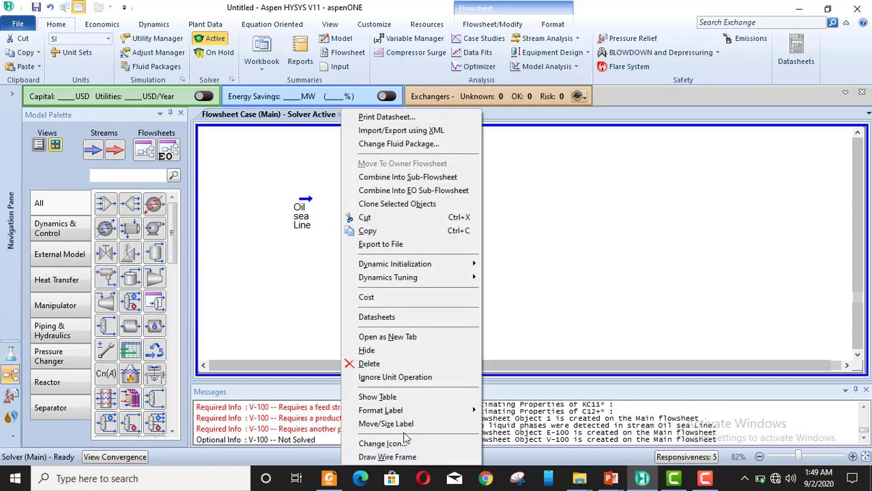
click(393, 443)
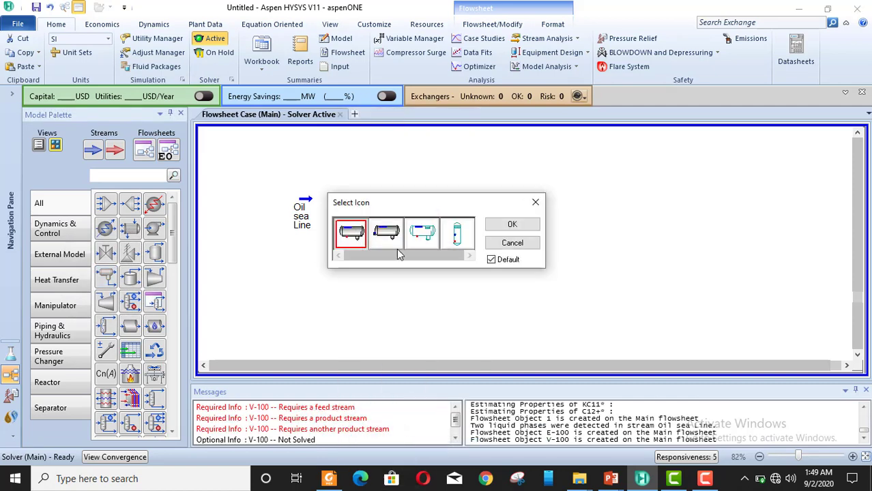
click(387, 232)
click(510, 225)
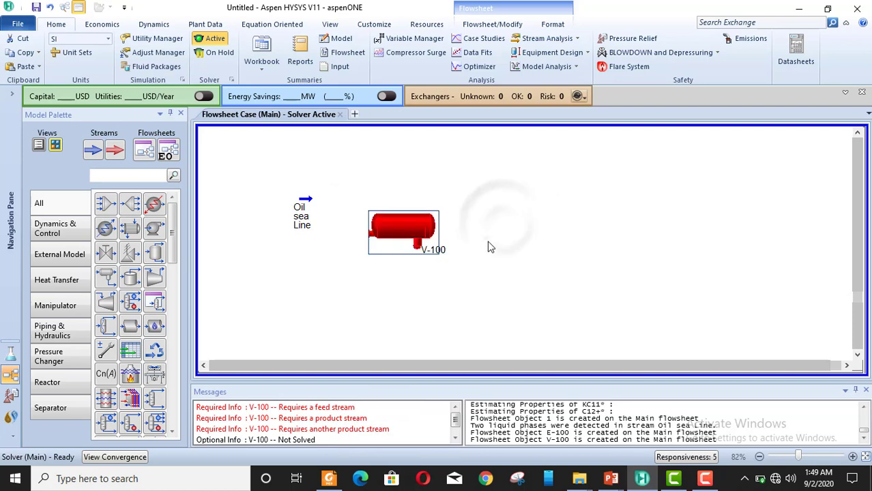
drag(400, 237, 394, 229)
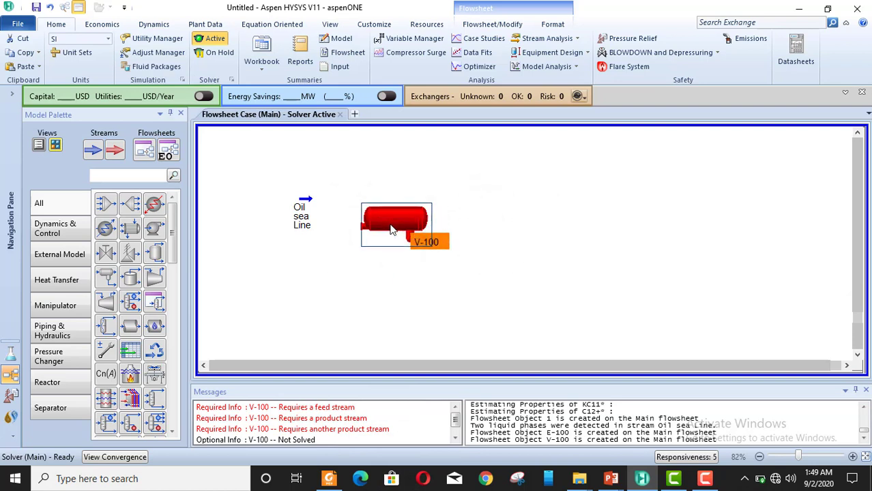
Open the separator's connections and assign Oil sea Line as its inlet stream
double_click(374, 231)
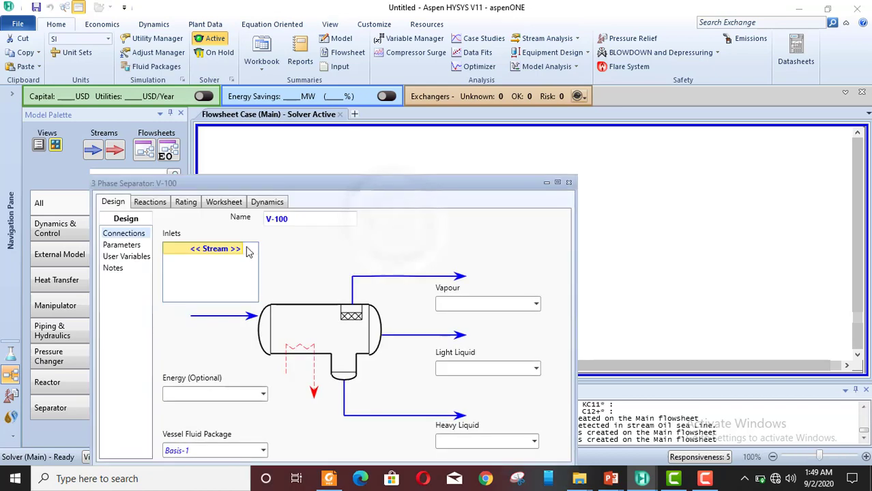
drag(384, 184, 390, 128)
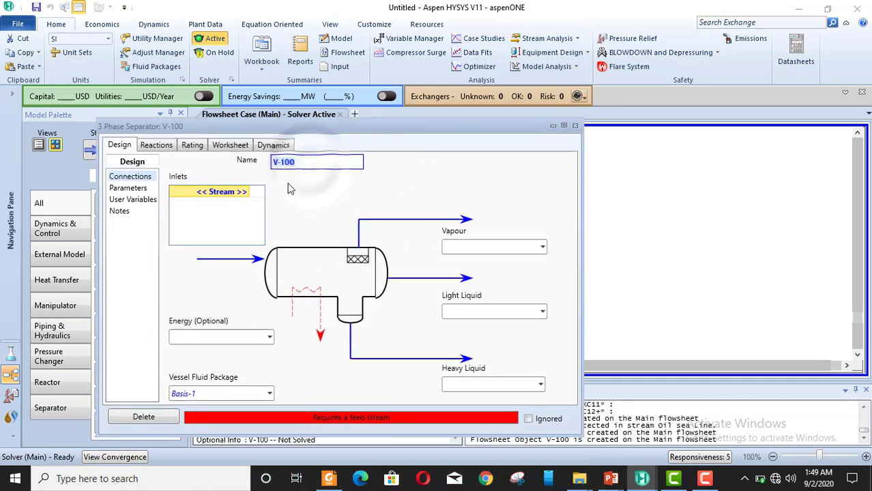
click(246, 193)
click(247, 192)
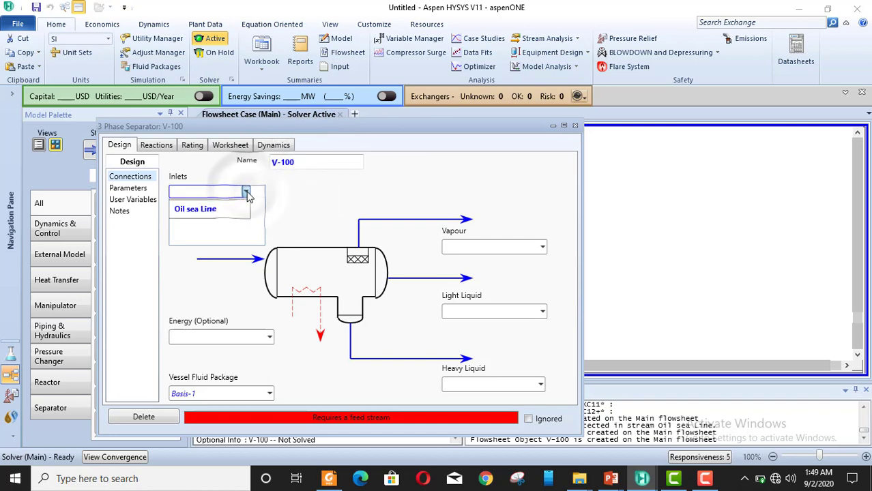
click(229, 211)
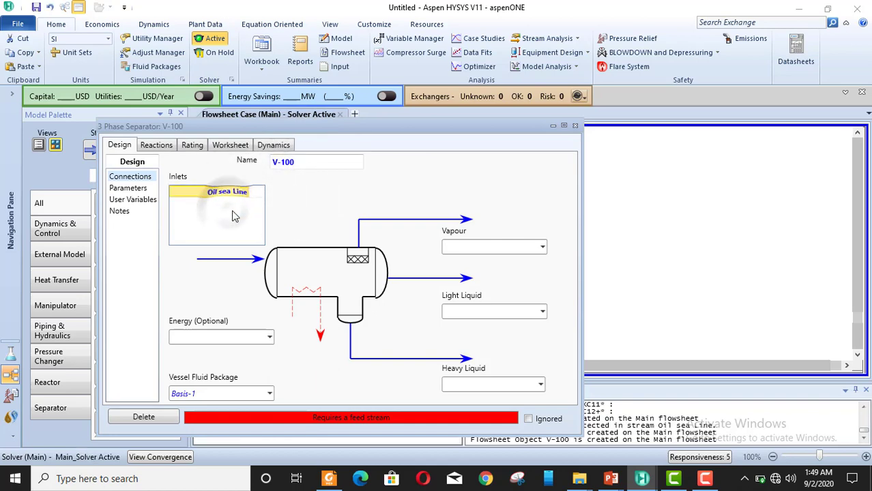
drag(342, 130, 344, 32)
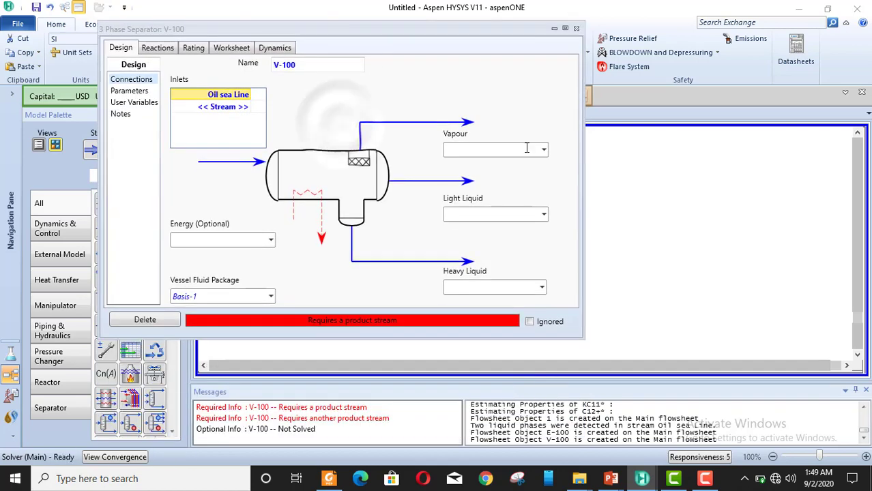
Create the separator's outlet streams: Gas for vapour, Oil for light liquid and water for heavy liquid
click(477, 145)
text(Gas)
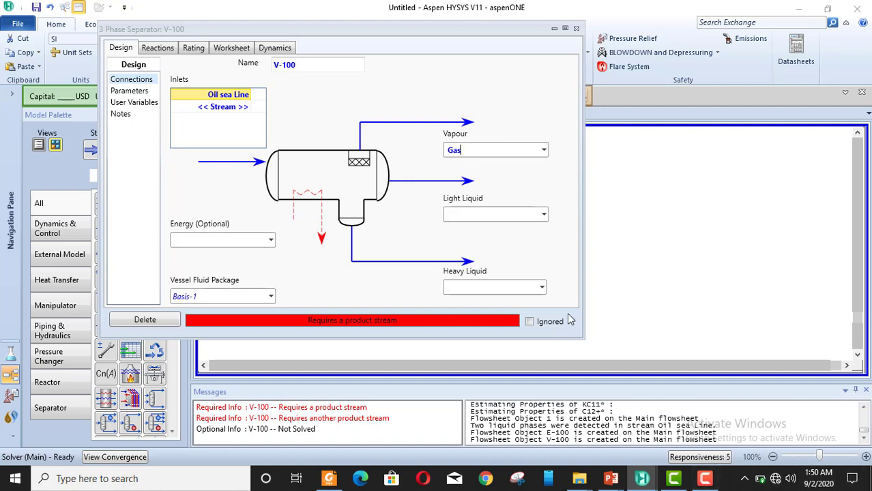
click(476, 204)
click(476, 213)
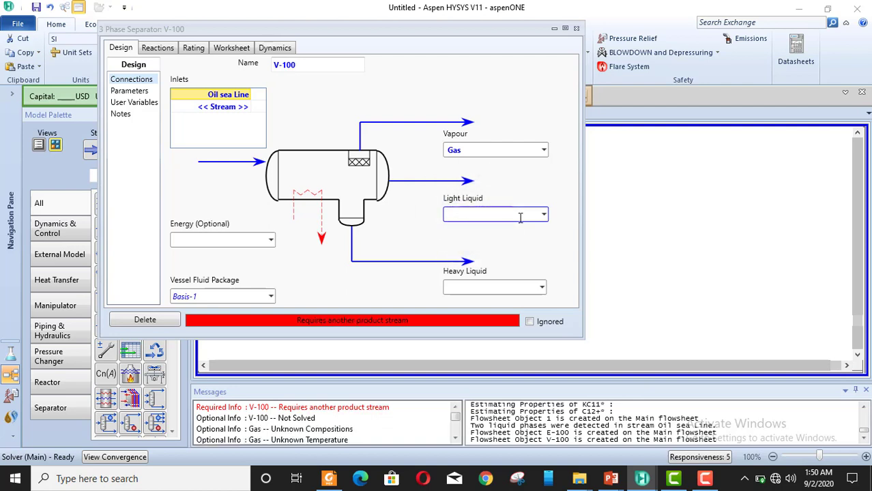
text(Oil)
click(511, 290)
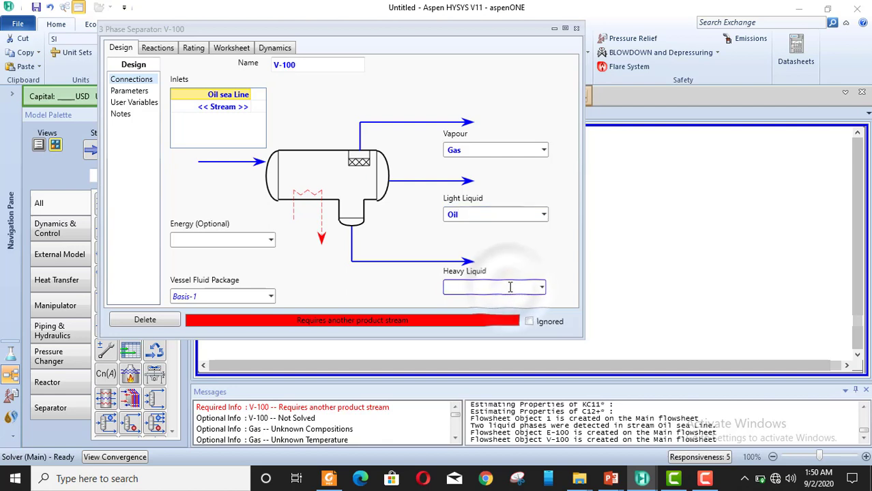
text(water)
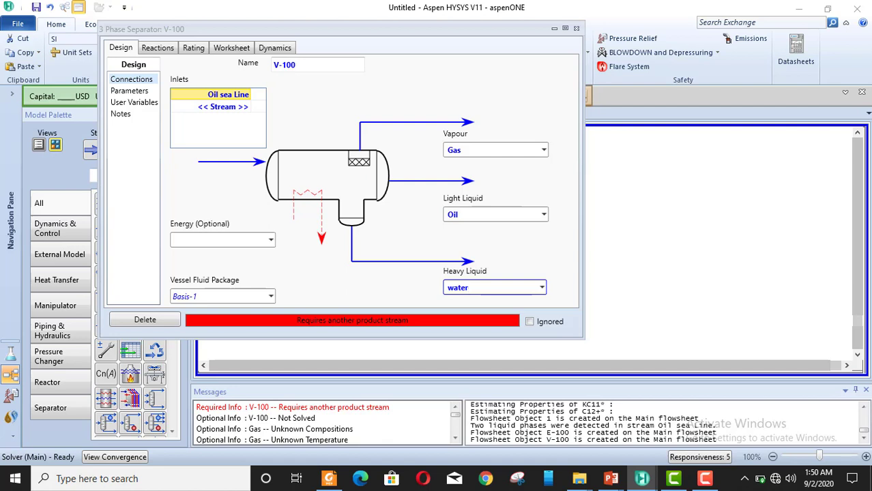
key(Return)
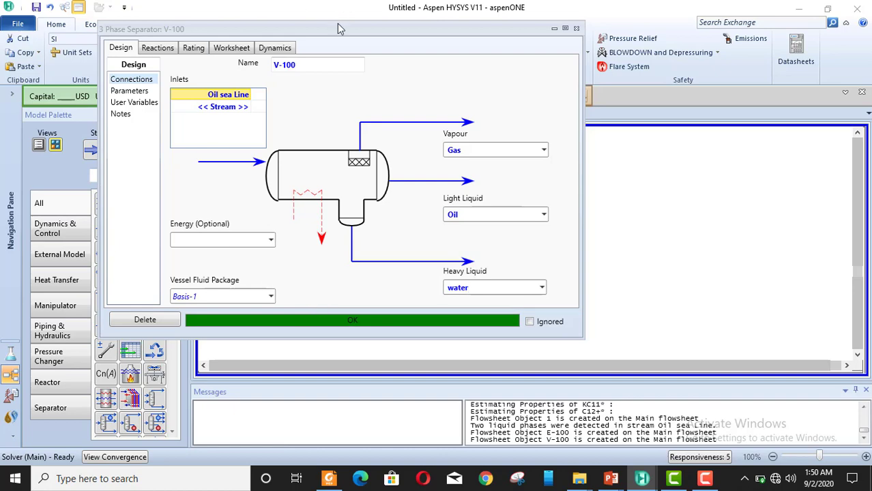
Set the separator's pressure drops to 100 kPa at the inlet and 1100 kPa at the vapour outlet
drag(337, 27, 480, 34)
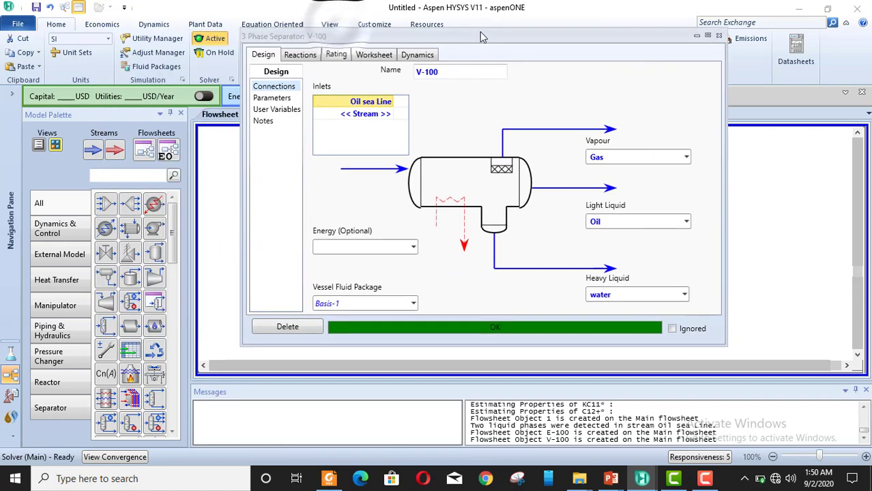
click(282, 99)
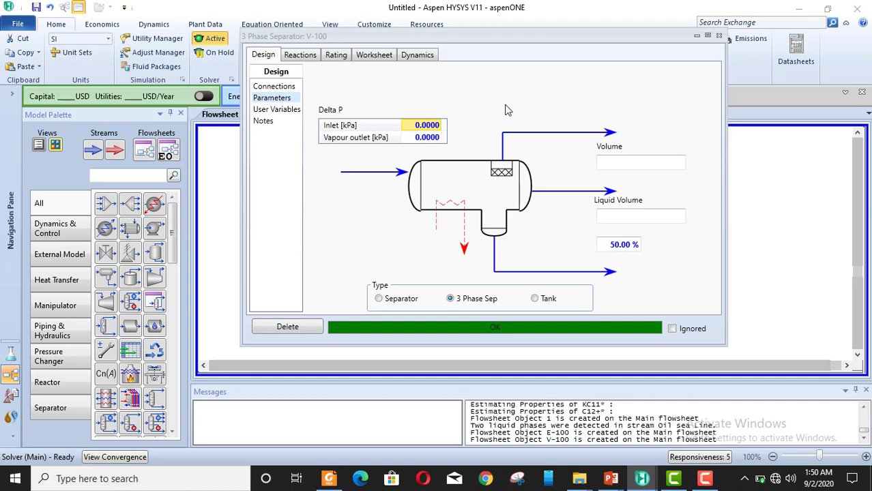
click(408, 128)
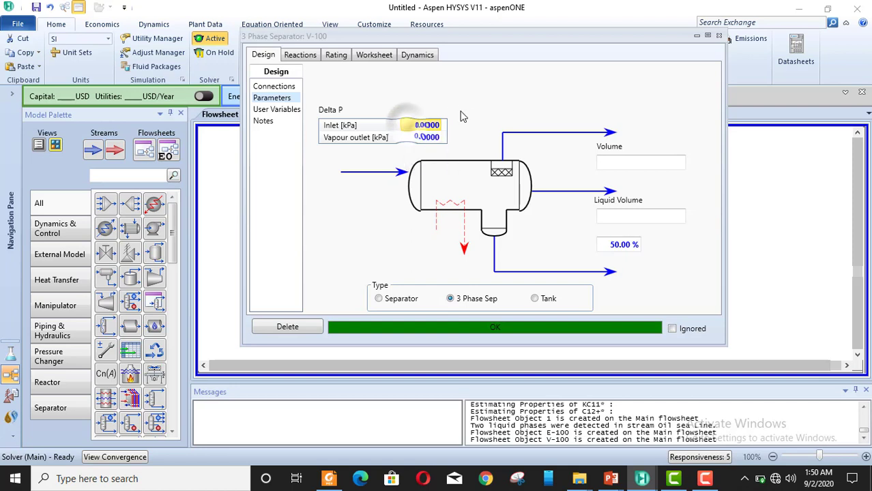
text(100)
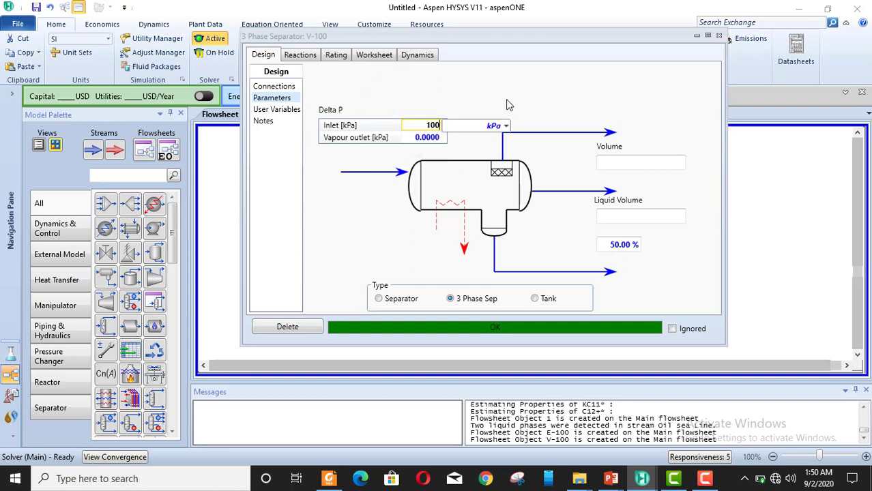
key(Return)
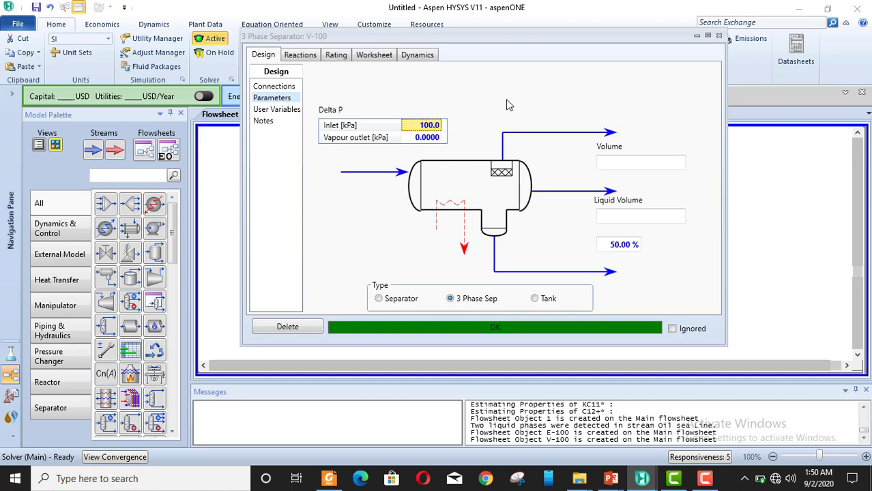
key(Down)
text(1100)
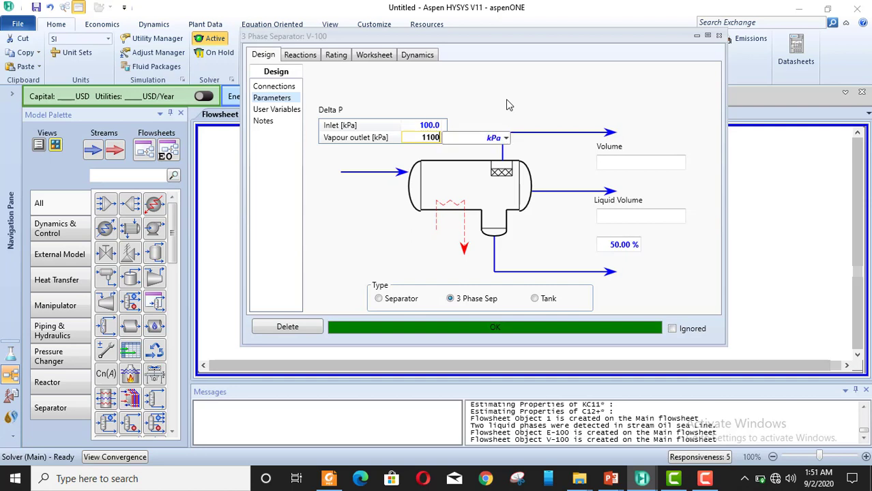
key(Return)
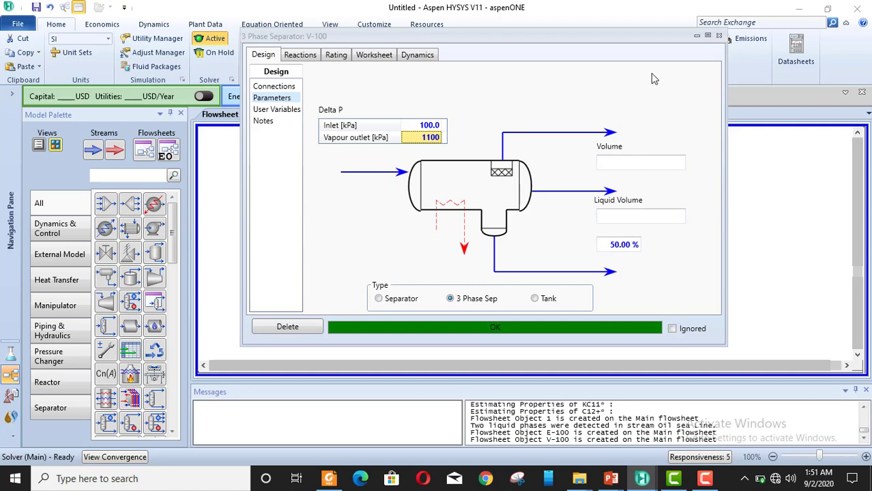
Size the separator as a horizontal flat cylinder with a diameter of 3.2 m and a length of 9.6 m
click(708, 35)
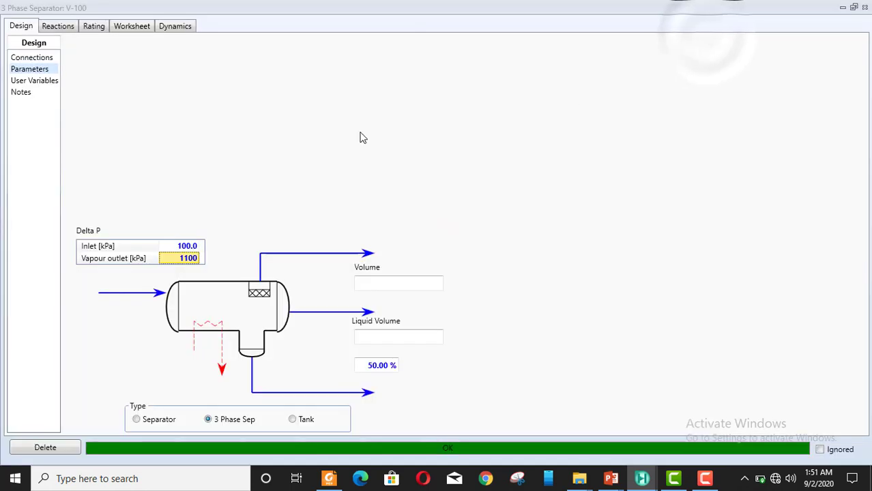
click(92, 29)
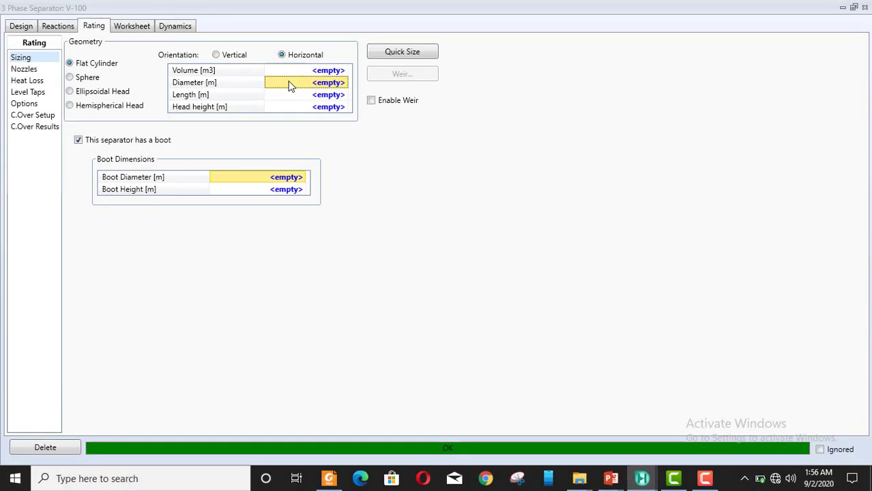
click(288, 86)
text(3.2)
key(Return)
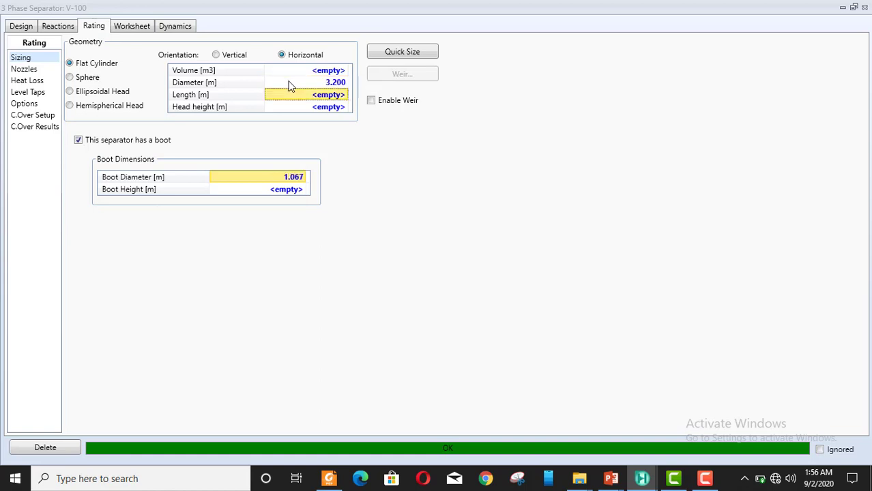
text(9.)
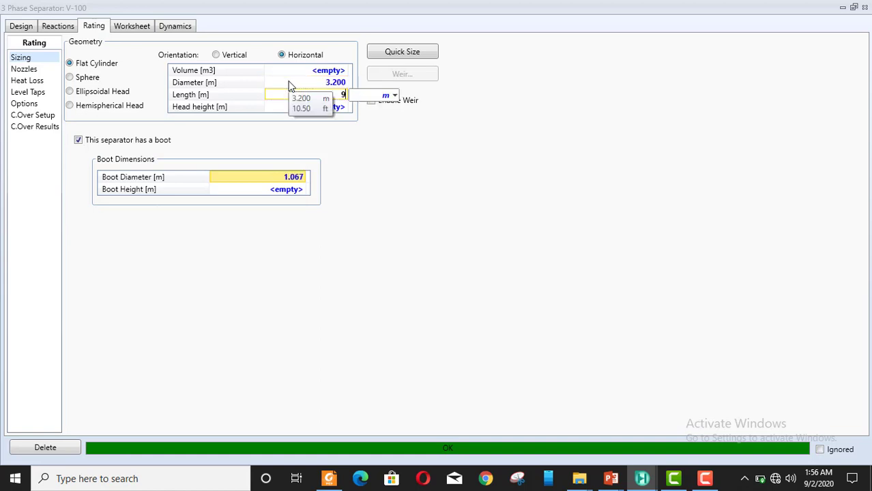
text(6)
key(Return)
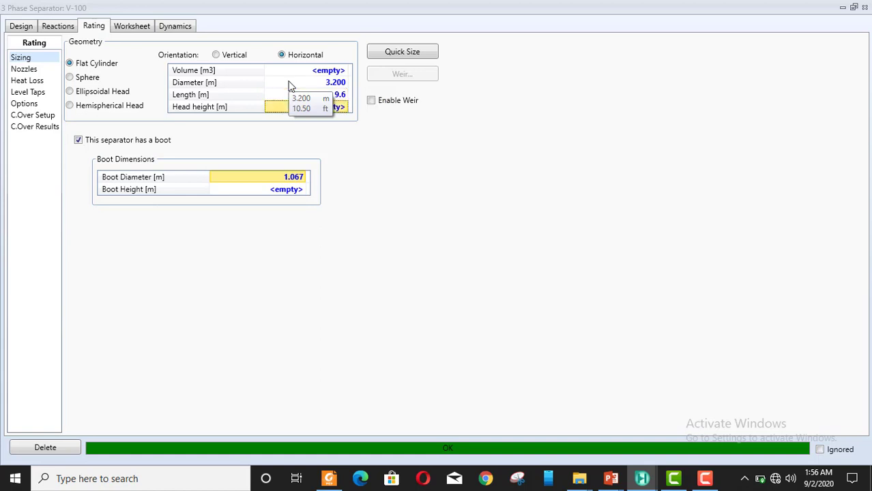
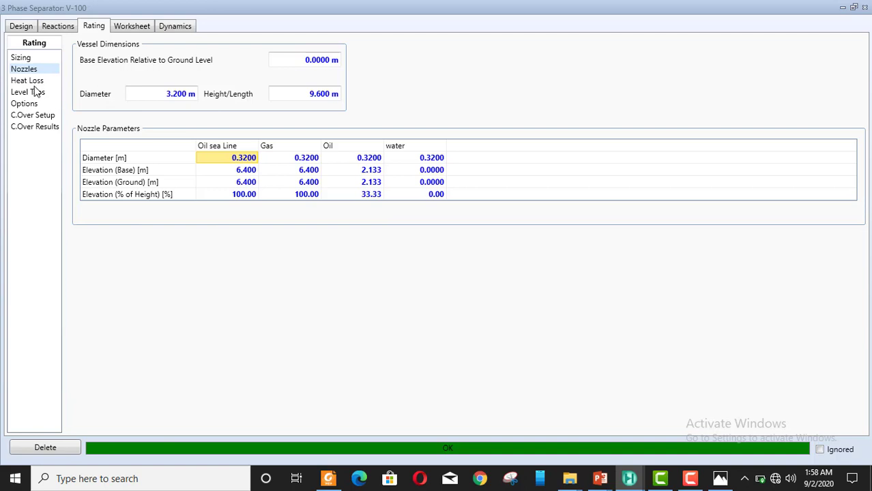
Examine the separator's heat loss, level tap, PV work and carry-over rating options
click(33, 81)
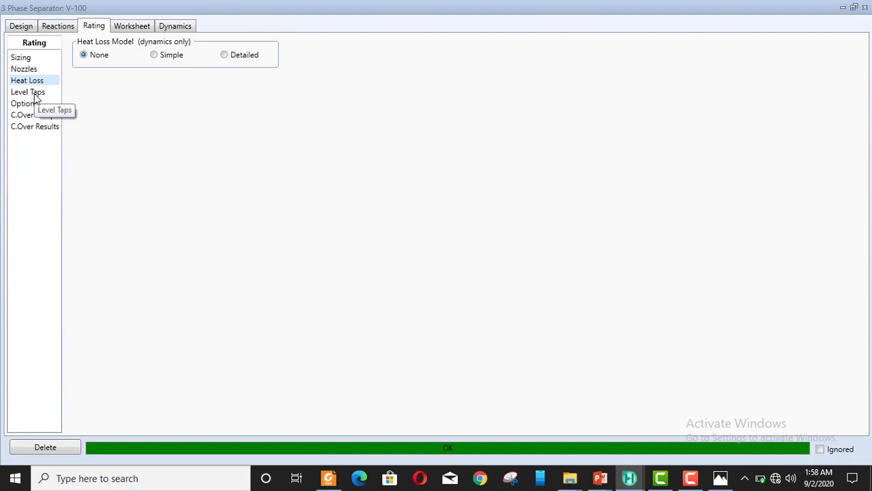
click(36, 96)
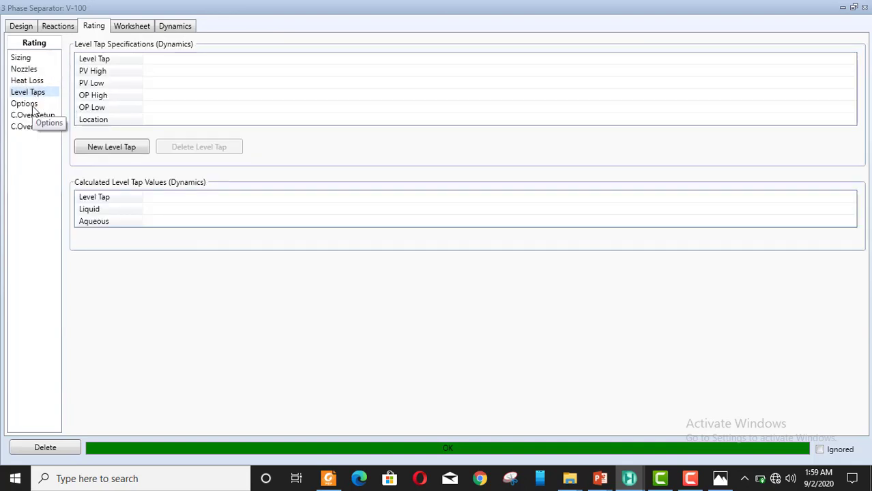
click(30, 104)
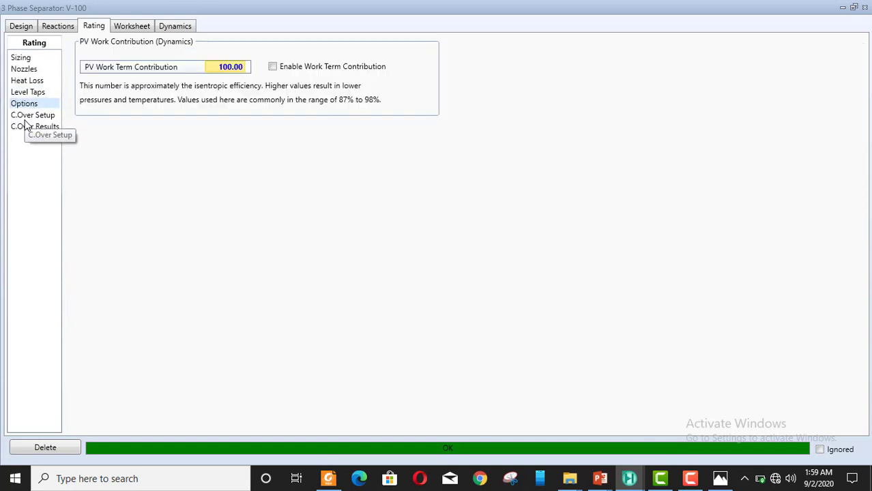
click(26, 117)
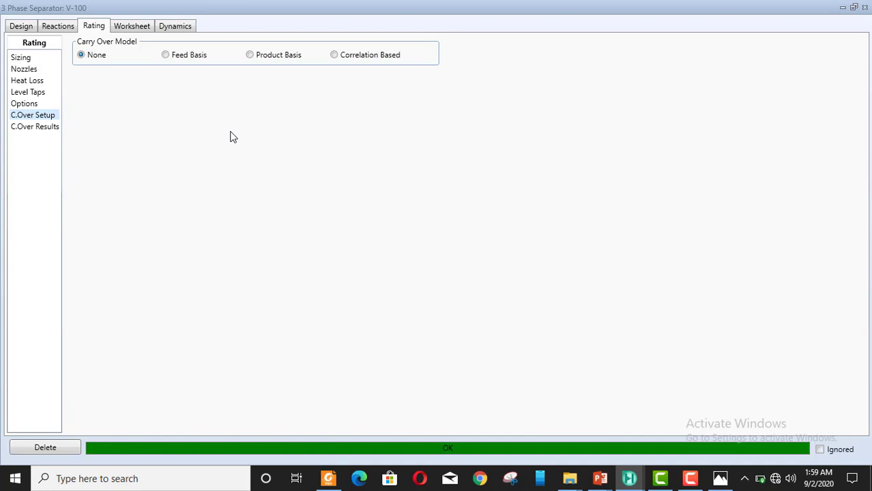
Try the Feed Basis and Product Basis carry-over models, comparing the fraction and flow specifications and the available bases
click(165, 59)
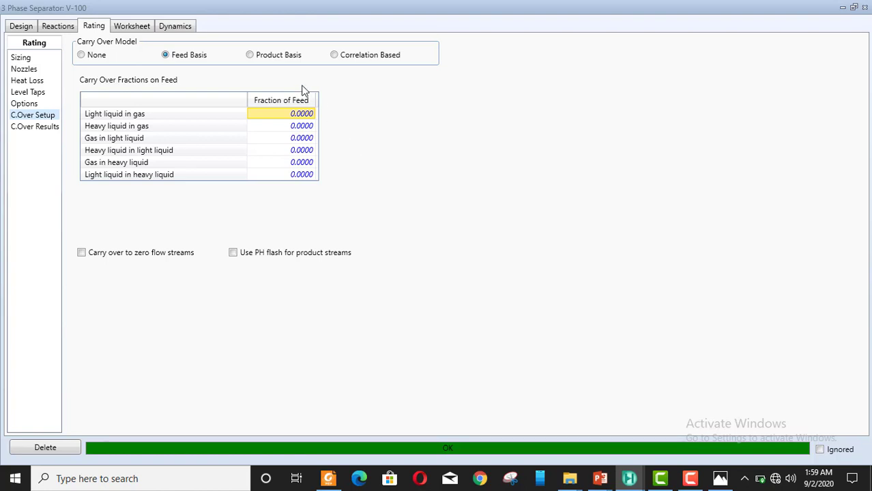
click(258, 60)
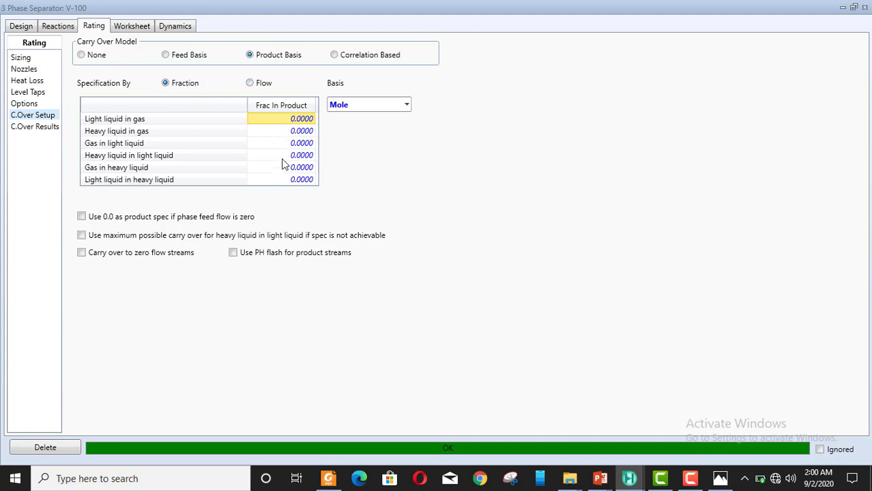
click(249, 82)
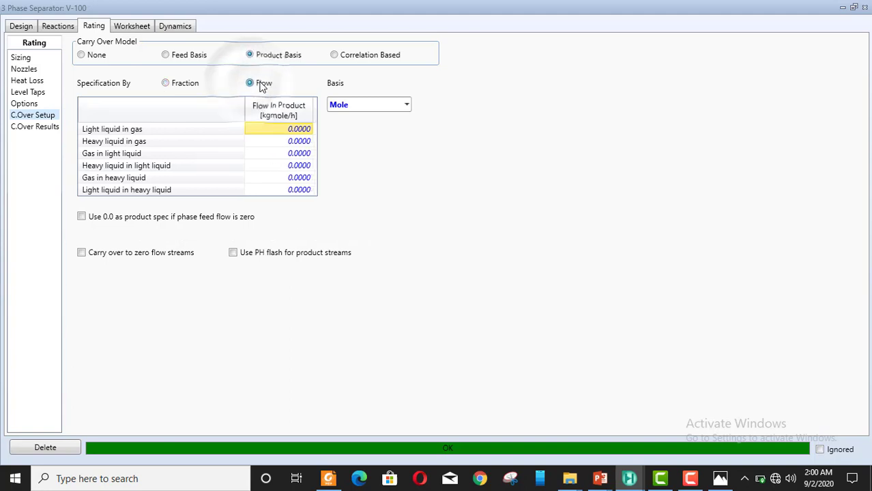
click(191, 83)
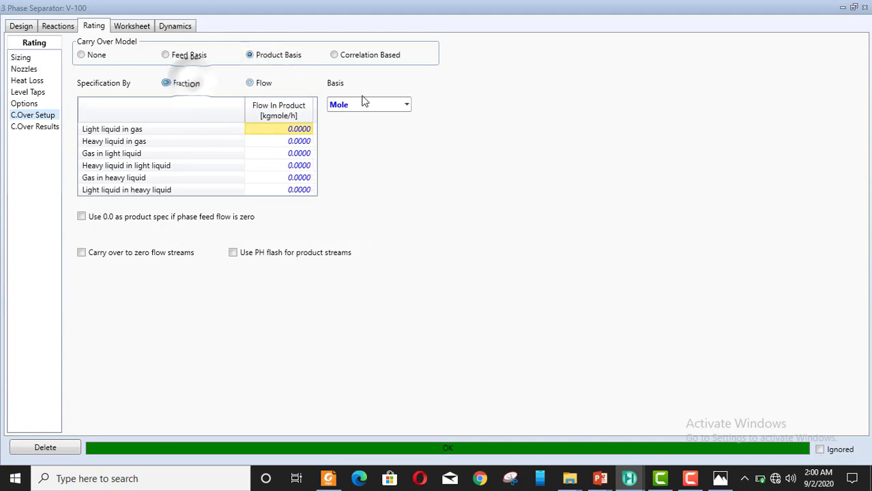
click(407, 108)
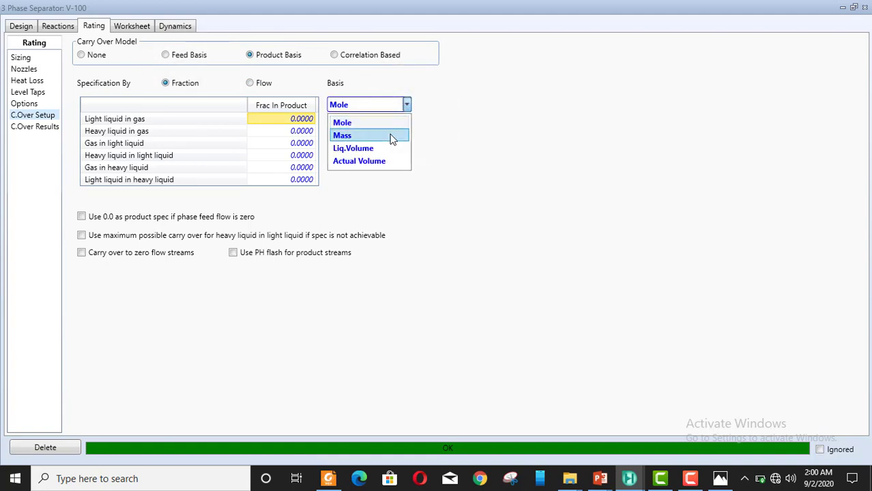
click(457, 183)
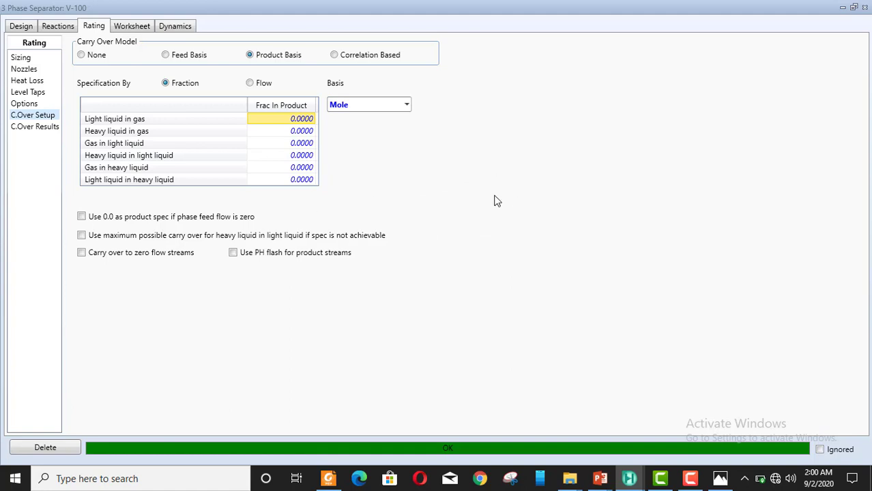
Set the carry-over model to Correlation Based with Horizontal Vessel as the overall correlation
click(336, 55)
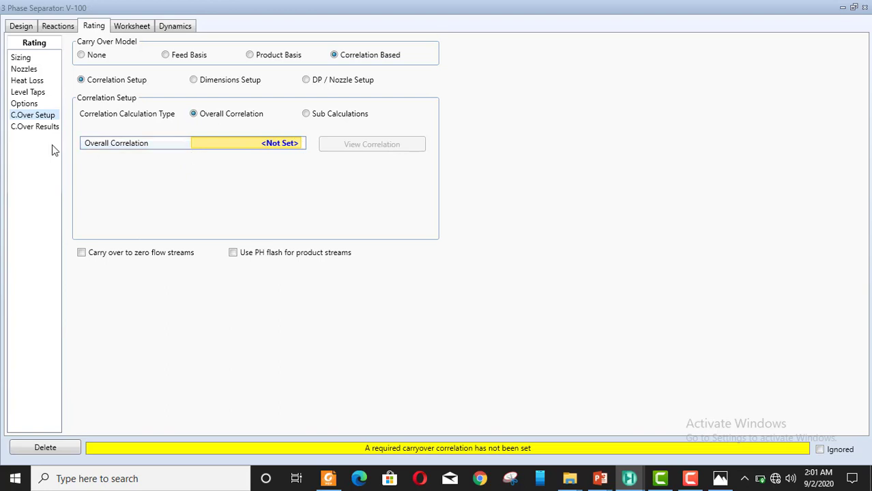
click(300, 146)
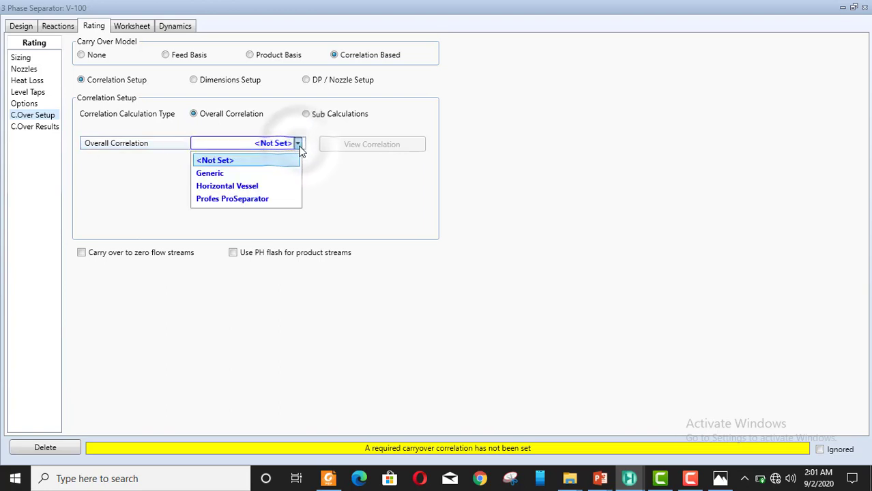
click(268, 193)
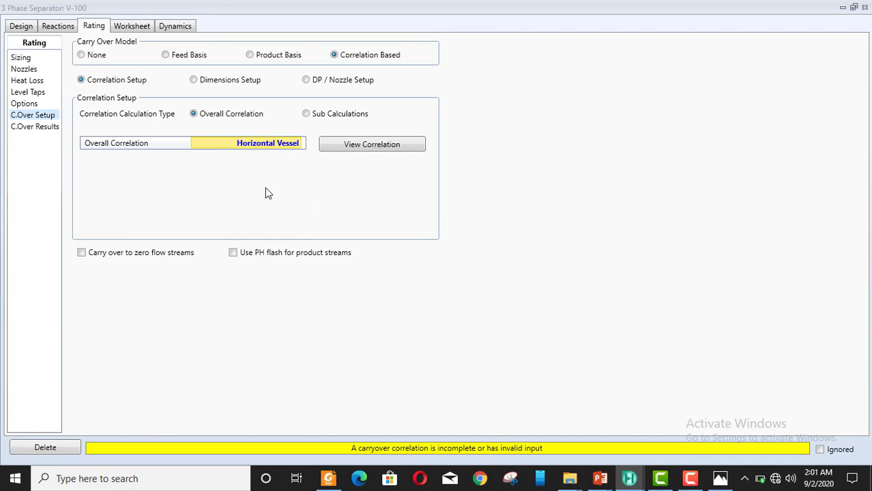
Examine the Horizontal Vessel correlation's general data, inlet and vapour exit device types, inlet distribution and results
click(376, 148)
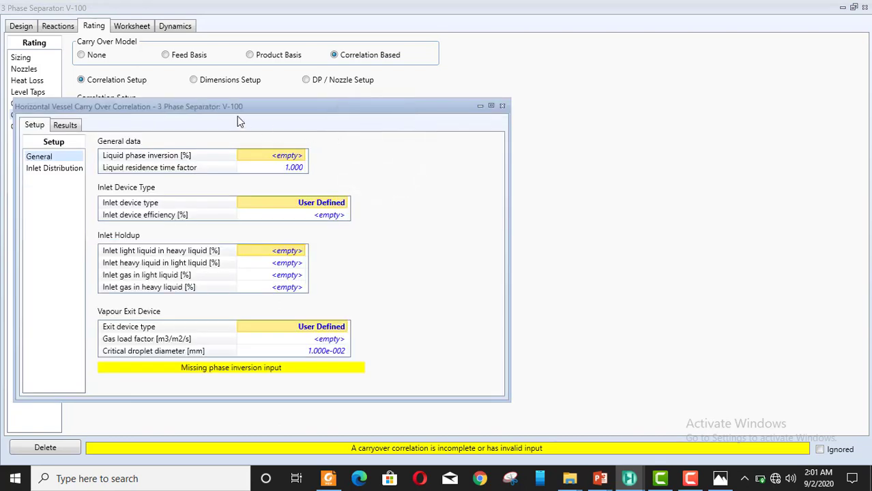
drag(238, 115, 436, 52)
click(396, 104)
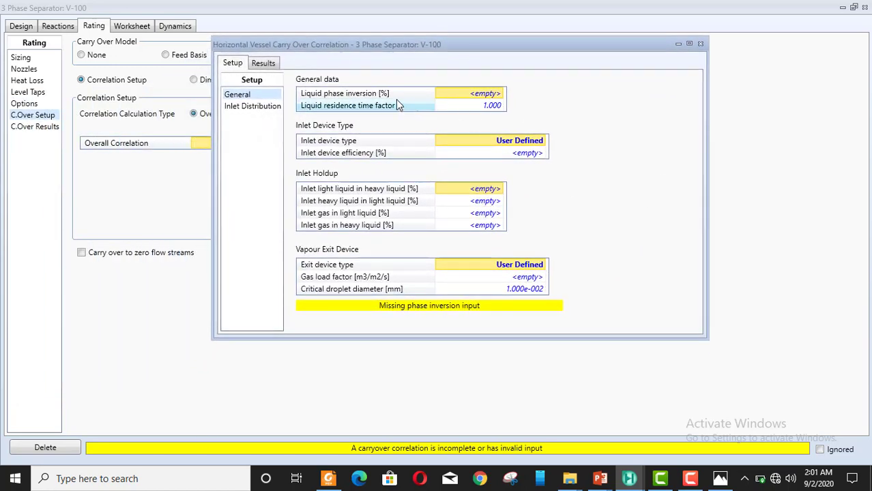
click(400, 93)
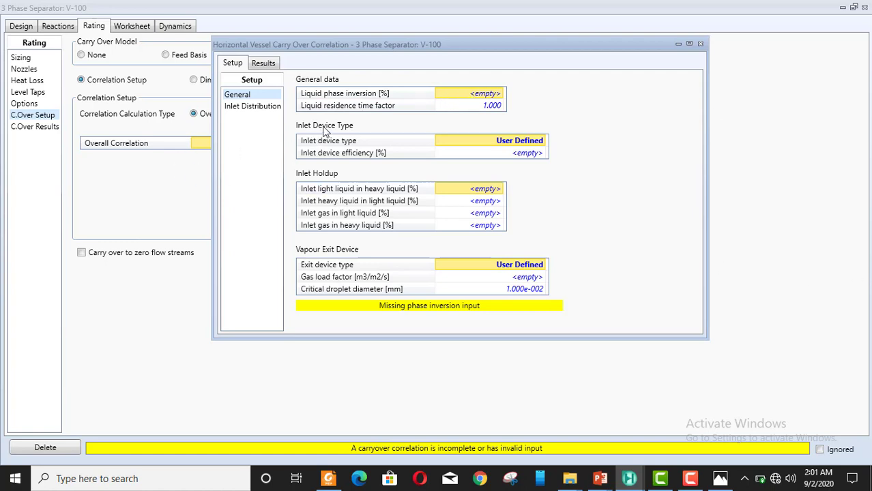
click(532, 142)
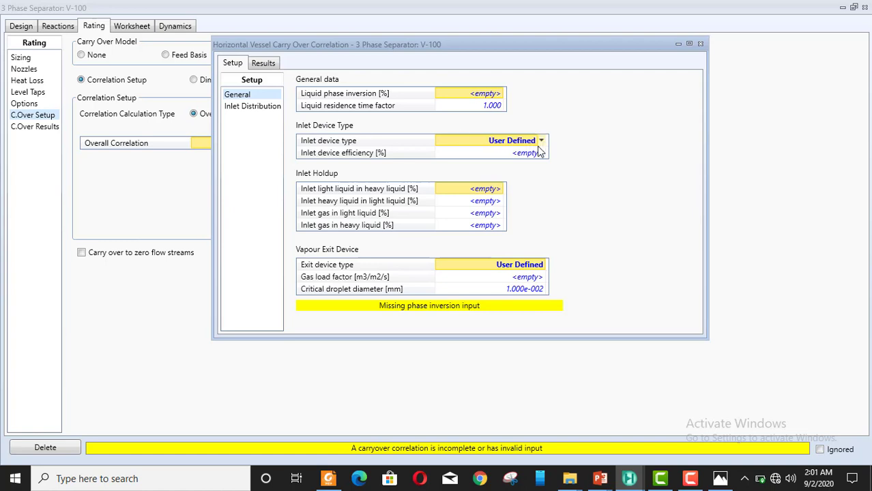
click(542, 141)
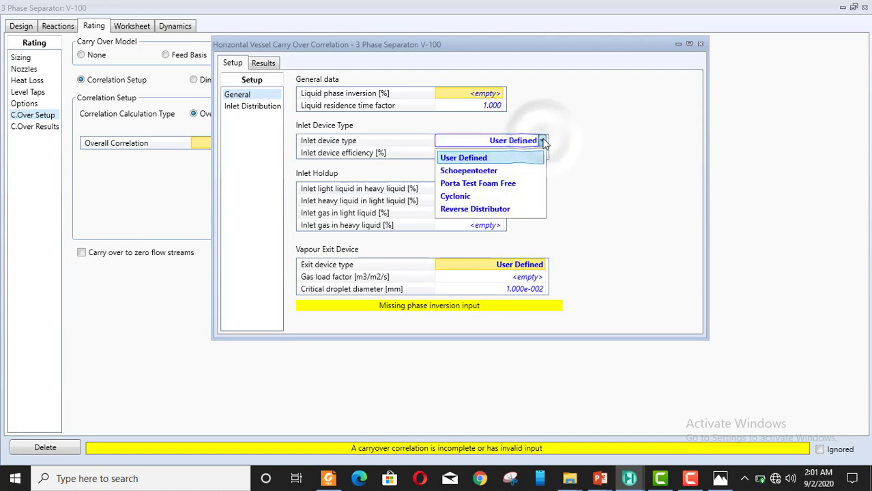
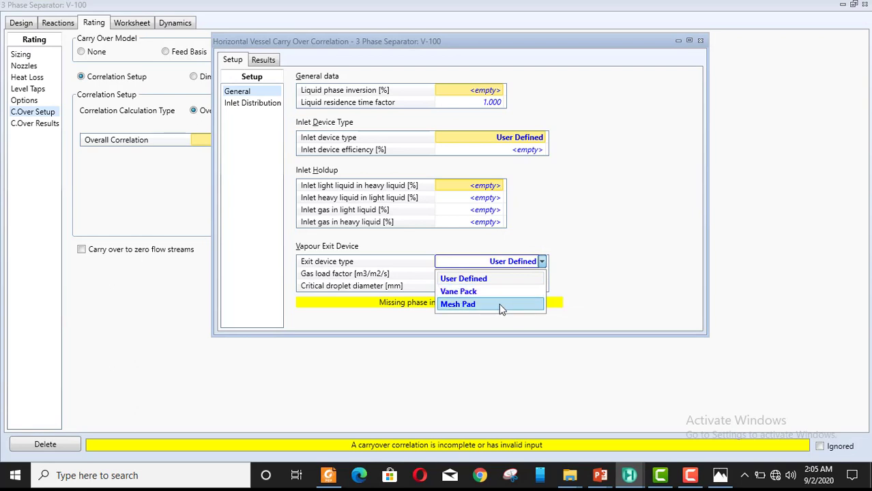
click(542, 262)
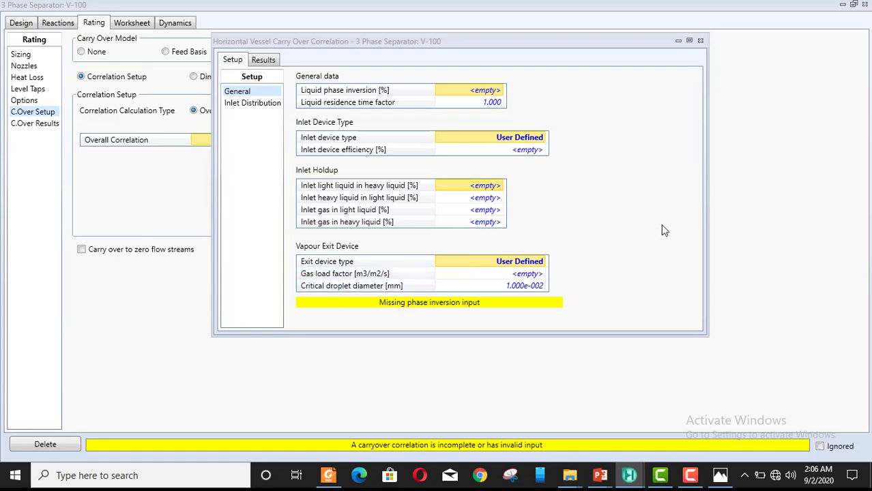
click(235, 106)
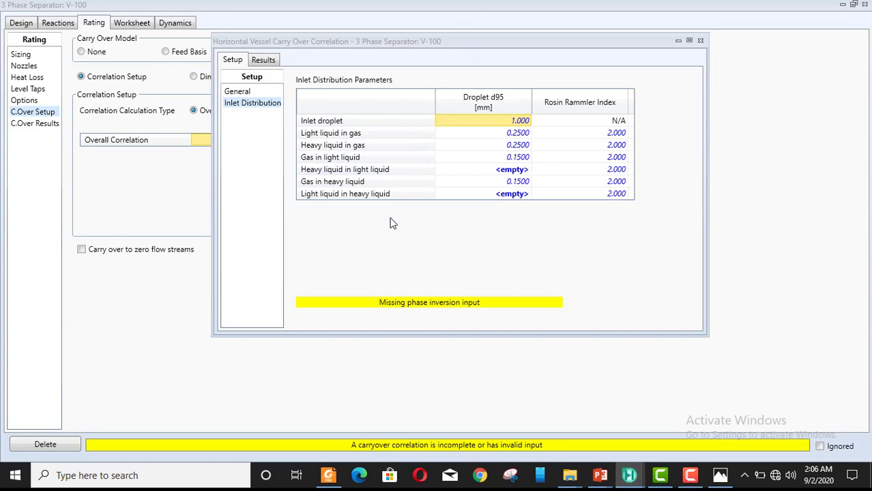
click(262, 61)
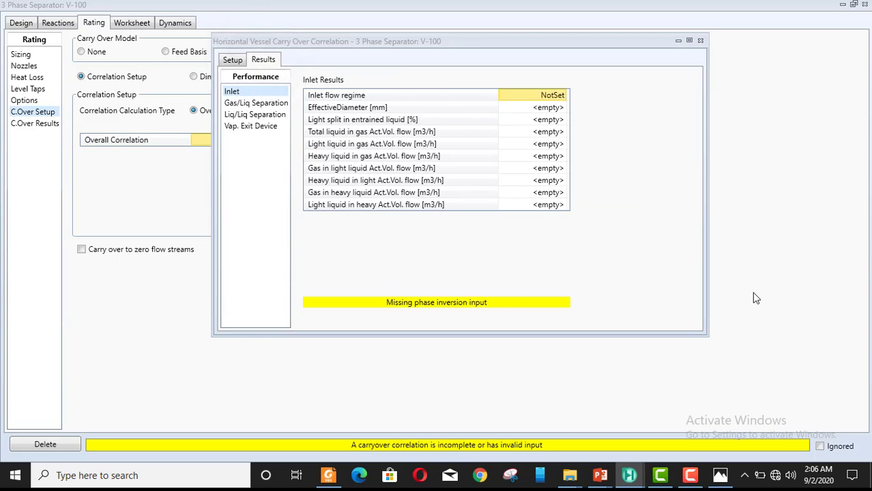
click(233, 61)
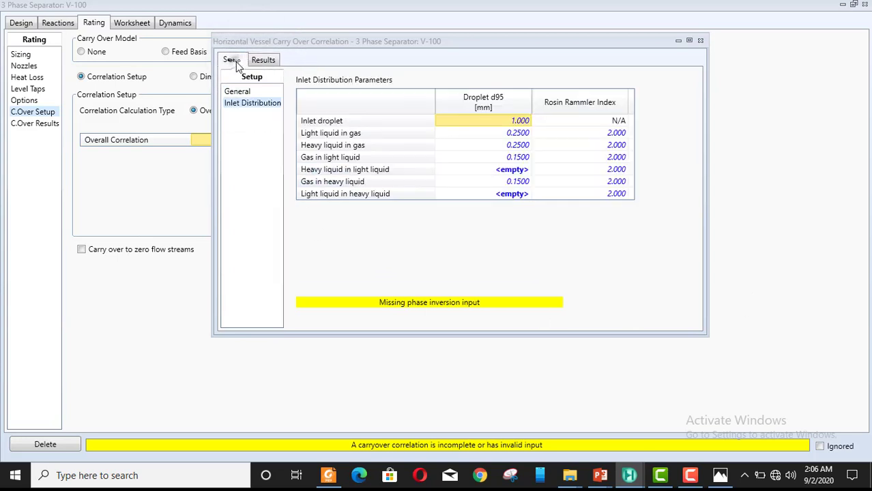
click(700, 40)
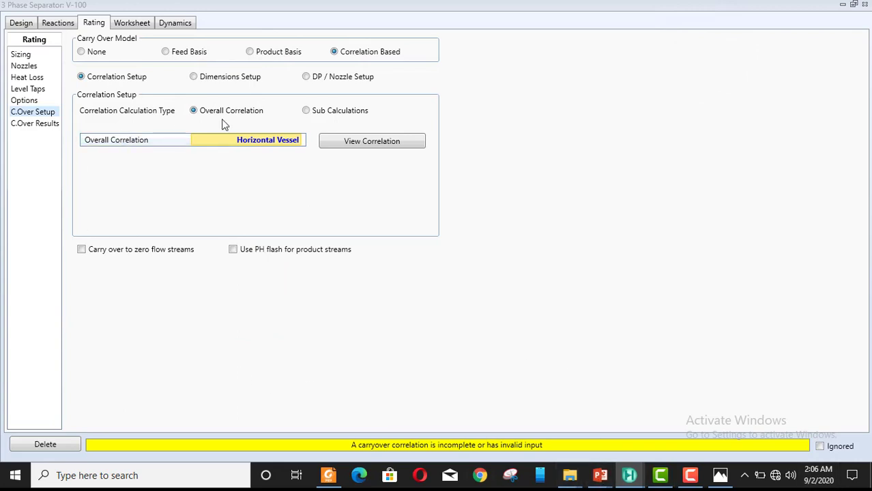
Review the sub-calculation correlations, dimensions setup and DP/nozzle setup, returning to the overall correlation
click(305, 111)
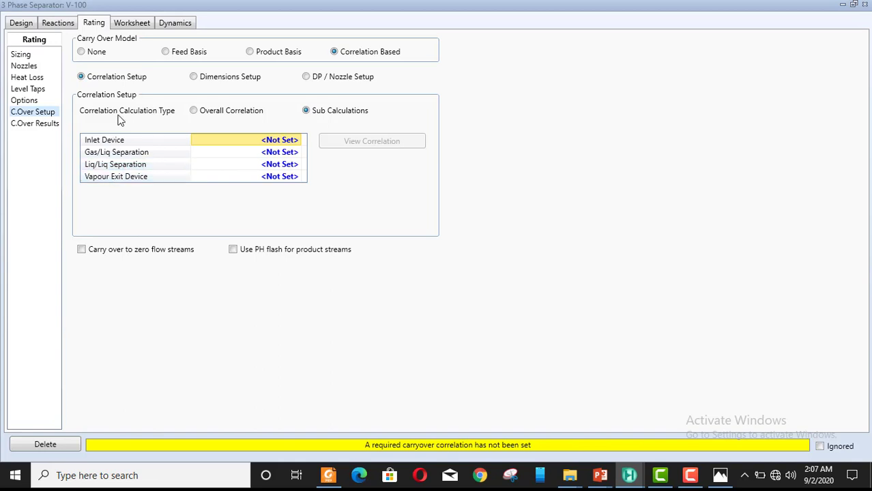
click(194, 77)
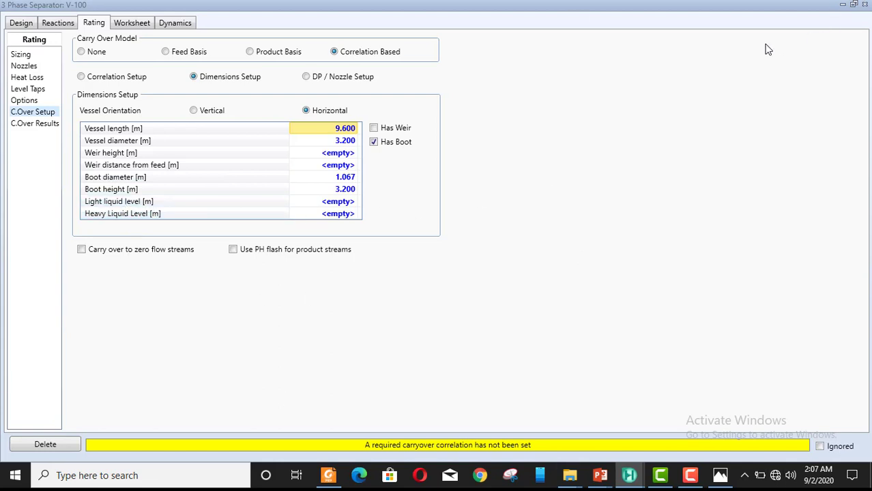
click(307, 77)
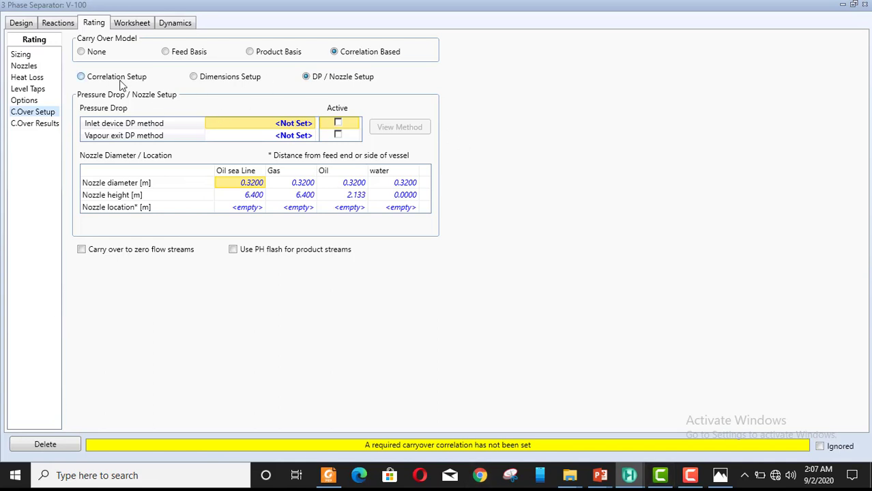
click(89, 81)
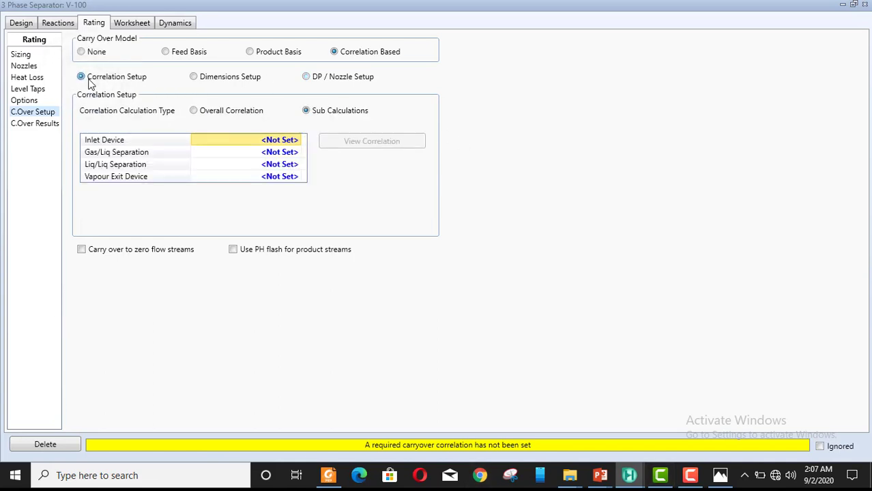
click(195, 111)
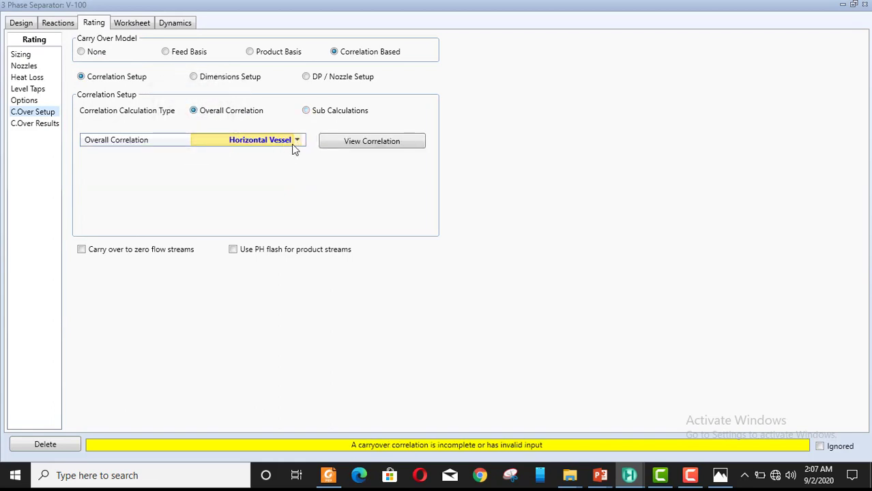
Set the overall carry-over correlation to Generic and open the separator's carry-over results
click(295, 141)
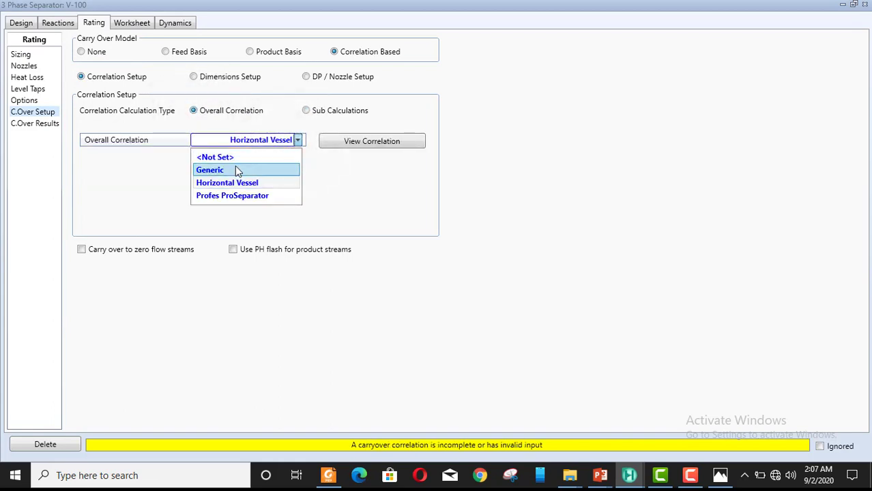
click(289, 171)
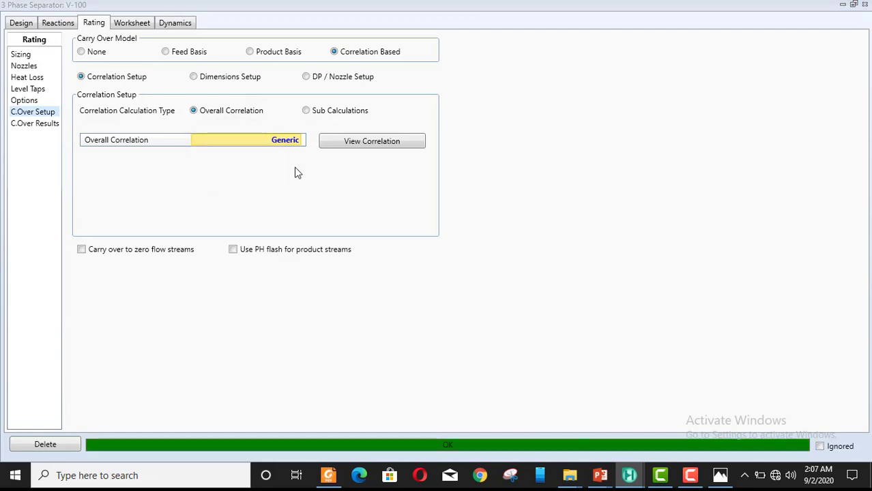
click(34, 126)
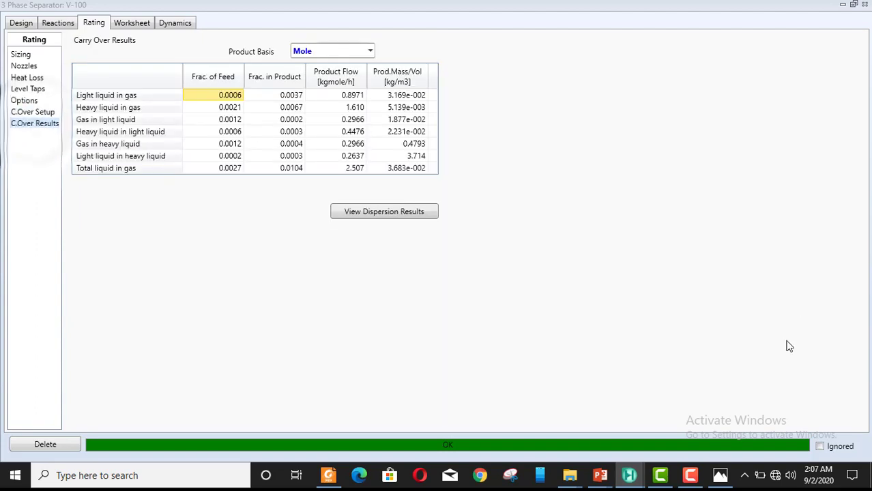
Examine the carry-over dispersion results table for the gas feed in an enlarged view and review the available dispersion bases
click(393, 220)
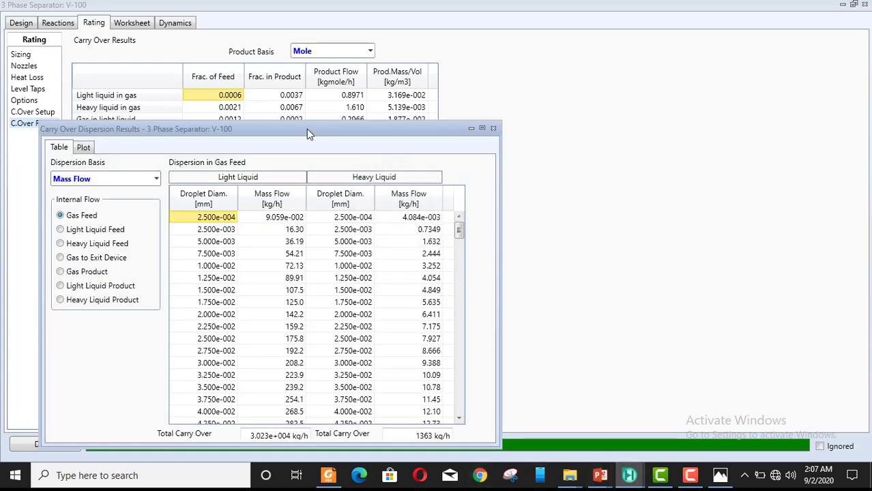
drag(315, 129, 409, 43)
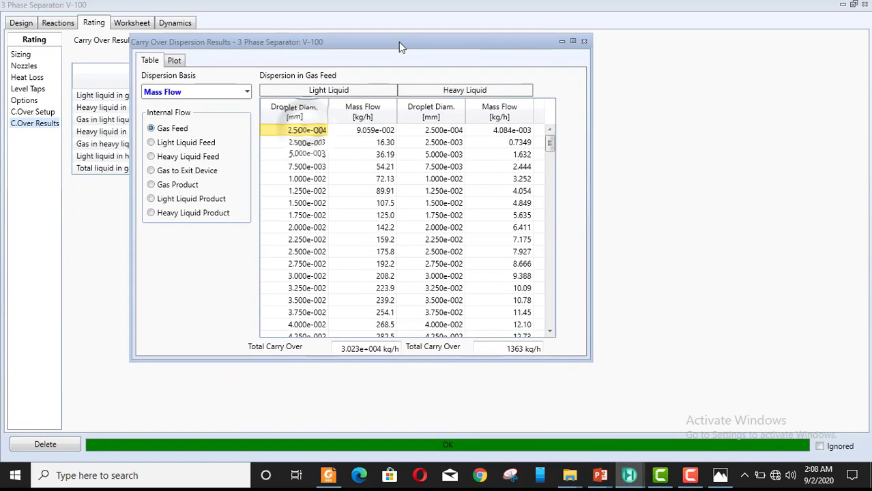
click(574, 42)
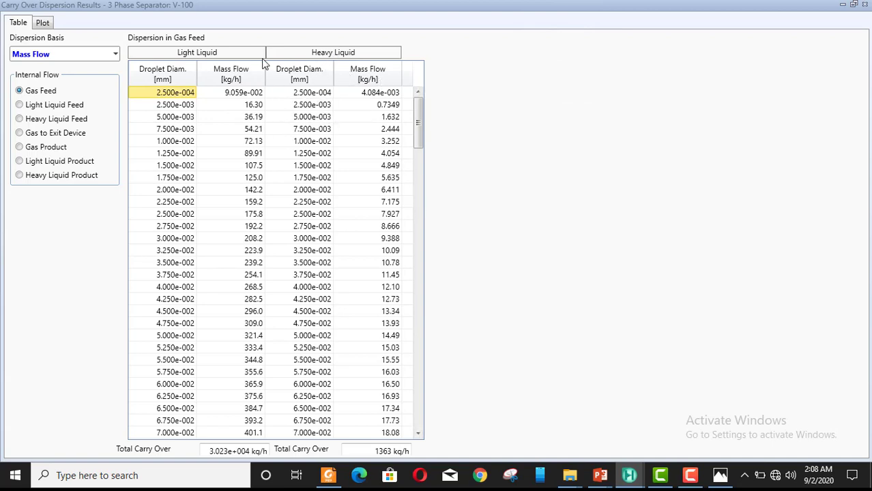
click(114, 54)
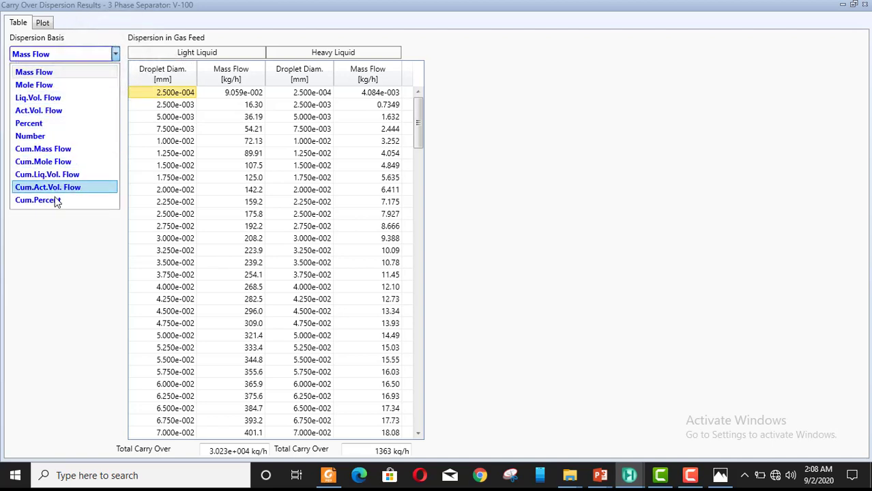
click(46, 336)
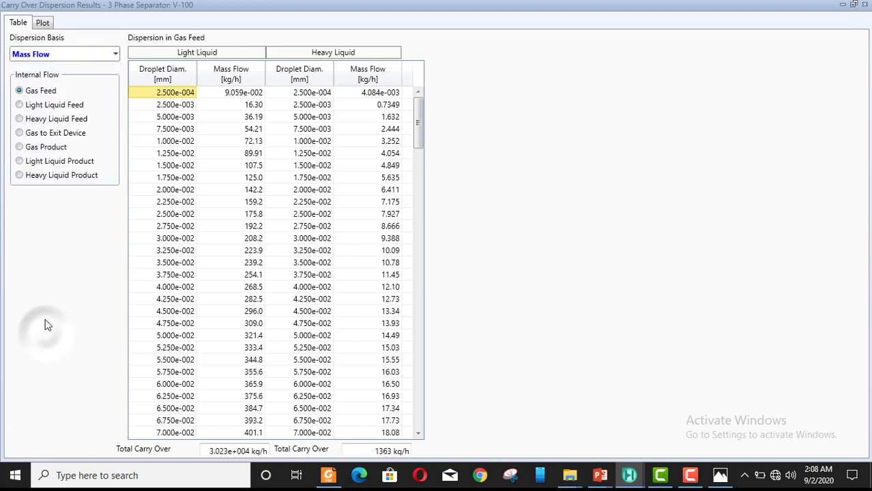
Plot the light and heavy in gas feed and gas and heavy in light liquid feed dispersion curves, using the Act.Vol. Flow basis
click(44, 23)
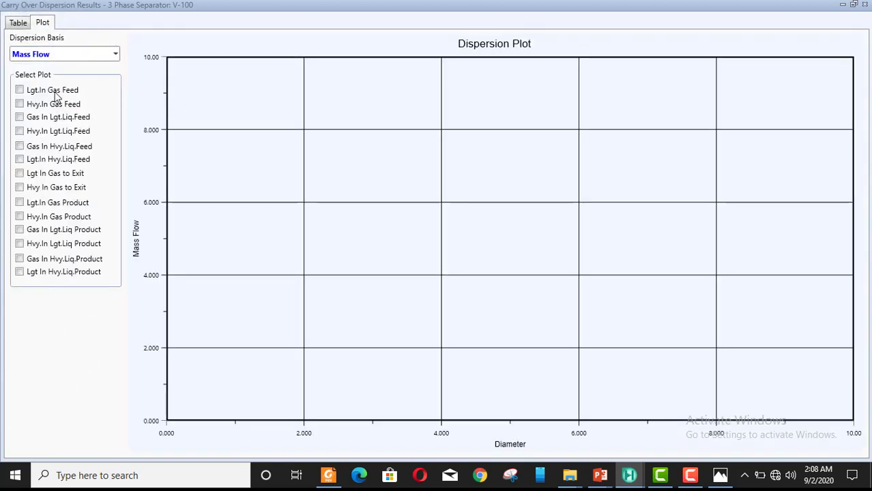
click(19, 90)
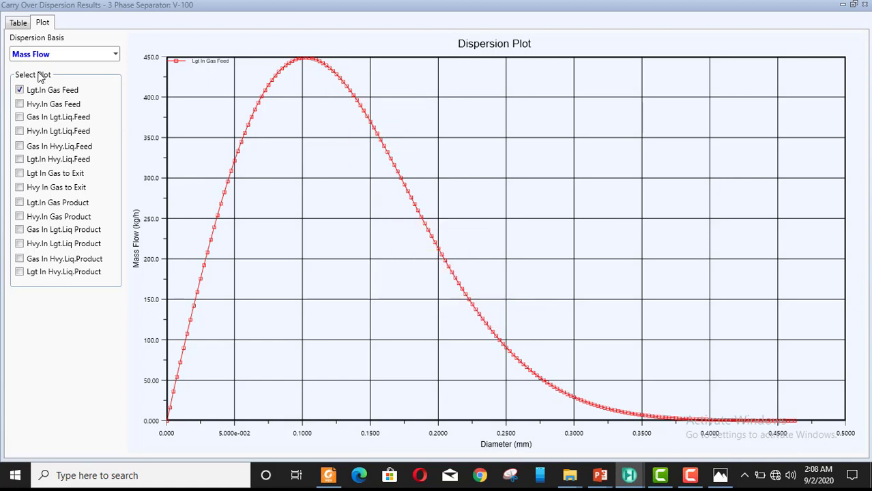
click(19, 105)
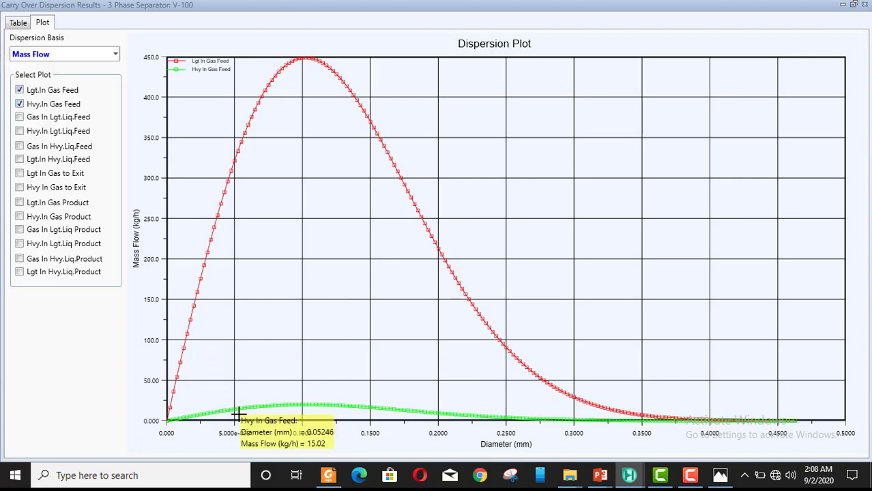
click(19, 118)
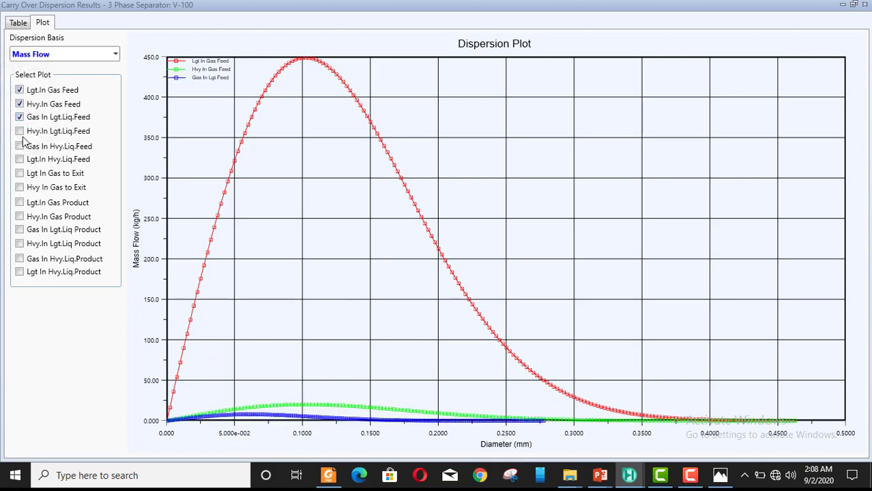
click(19, 132)
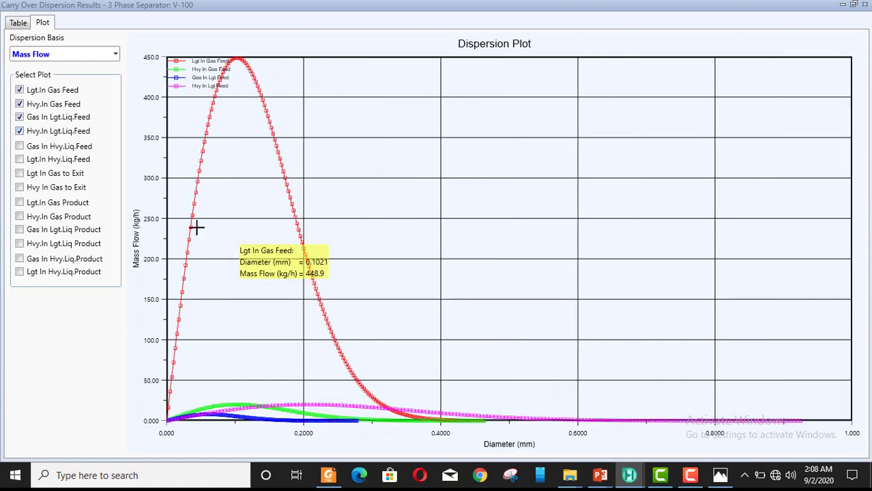
click(116, 56)
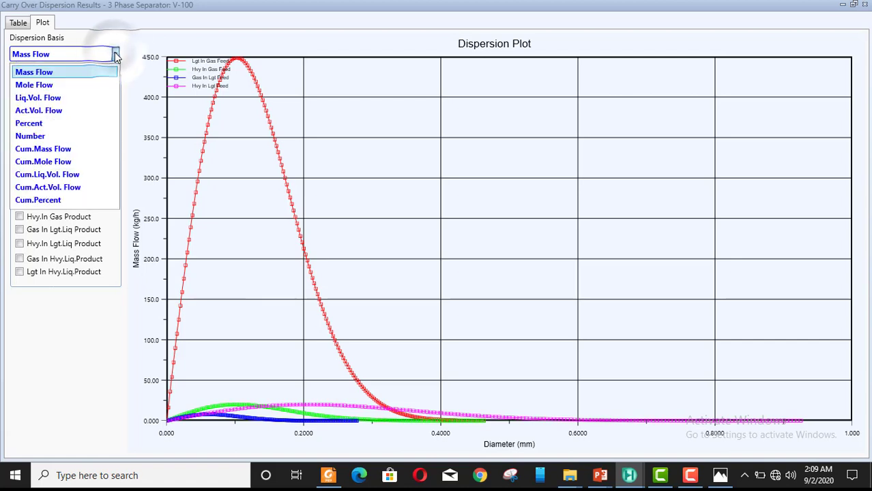
click(91, 113)
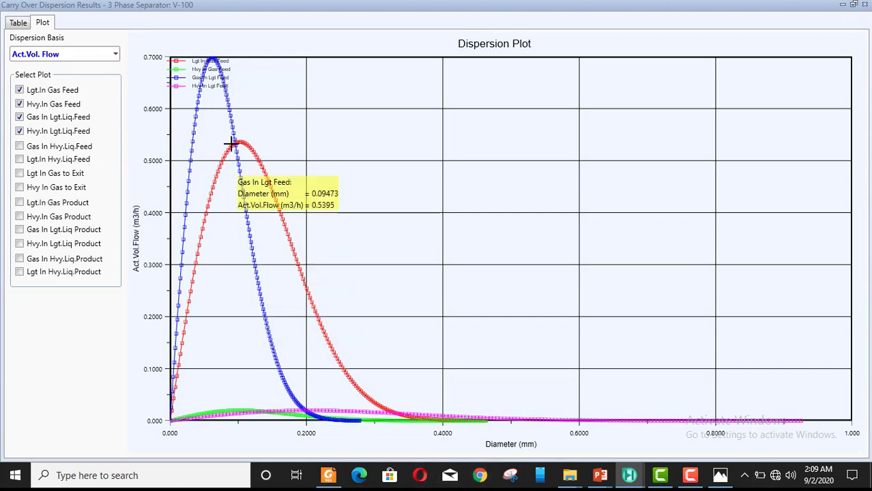
Add the other dispersion curves except Gas In Lgt.Liq Product and Lgt In Hvy.Liq.Product, check the table and close the dispersion results
click(20, 146)
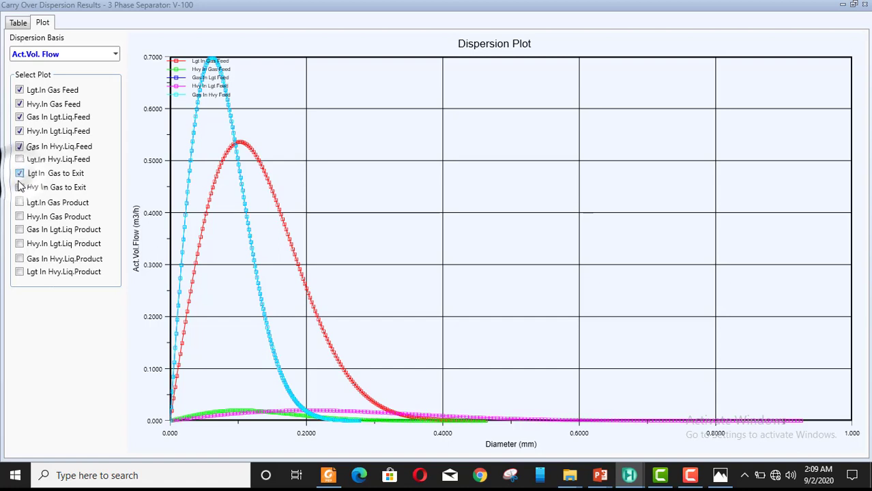
click(20, 174)
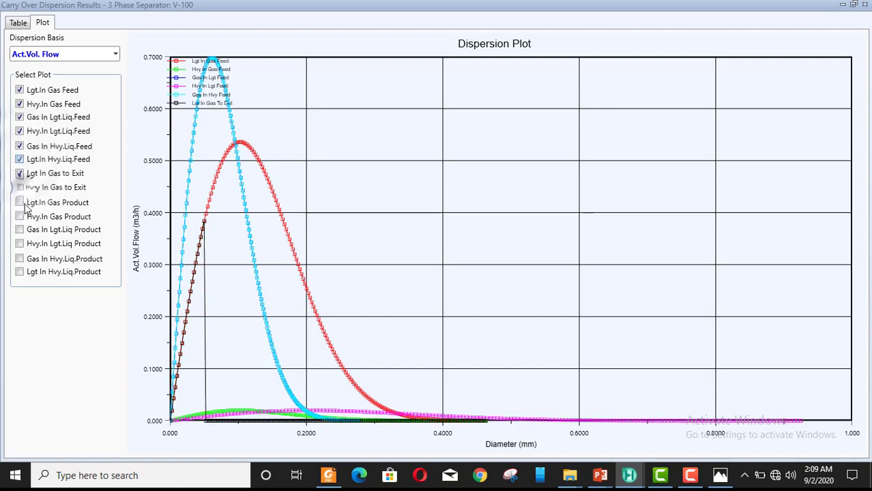
click(20, 188)
click(20, 203)
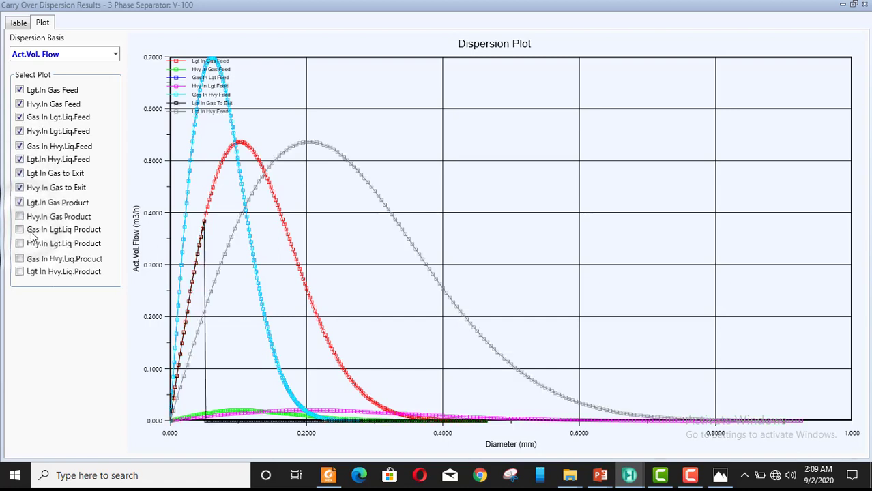
click(20, 216)
click(20, 229)
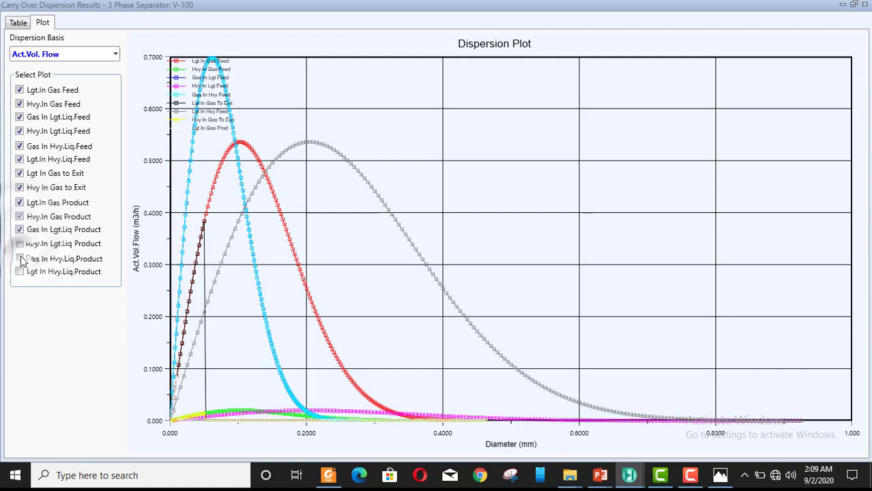
click(20, 243)
click(20, 259)
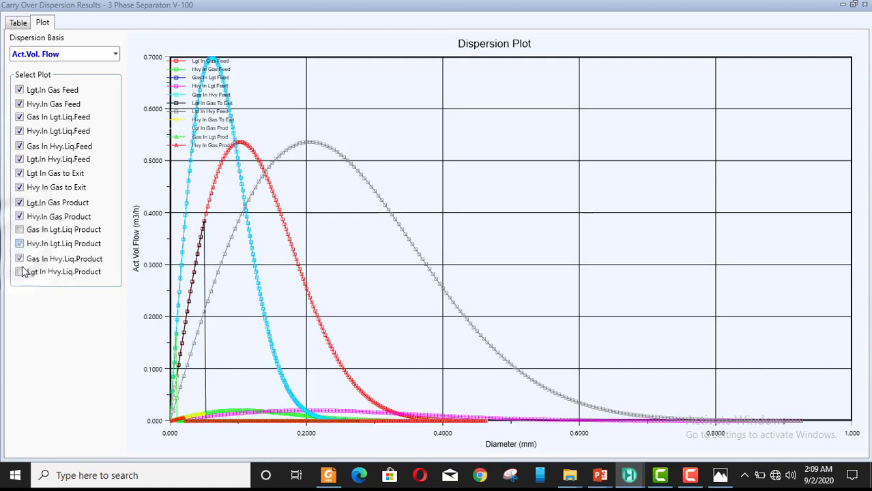
click(20, 230)
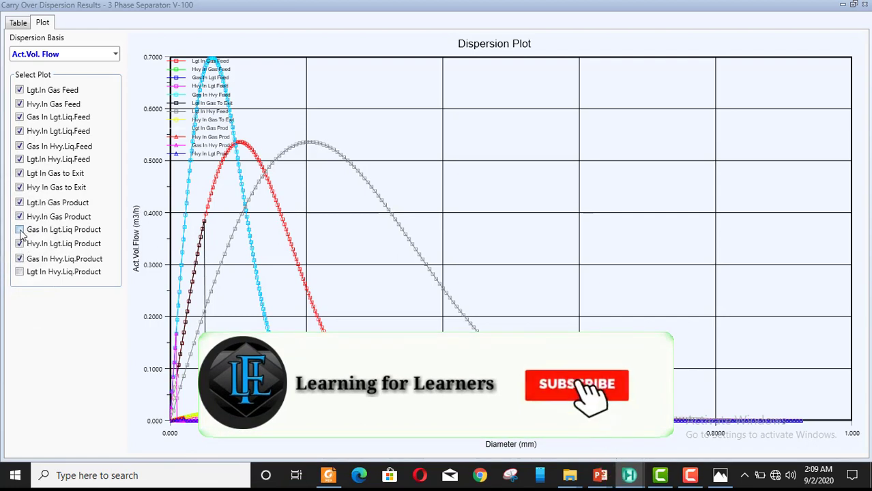
click(19, 272)
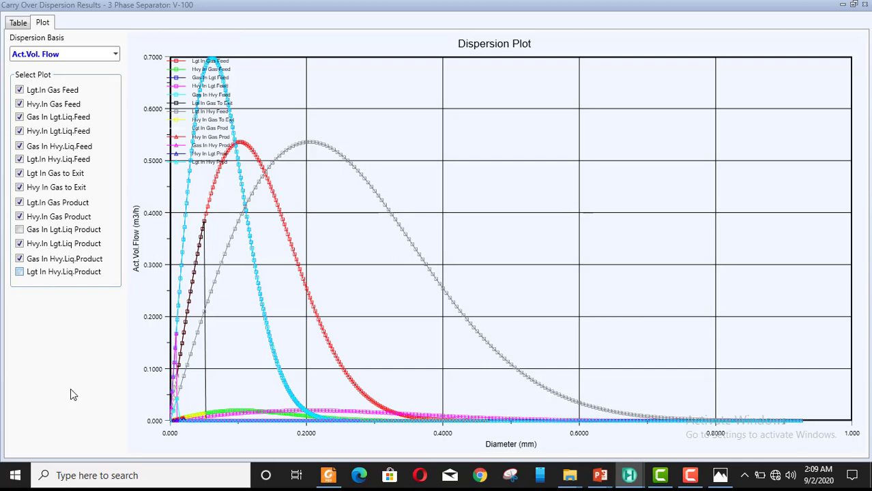
mouse_move(382, 290)
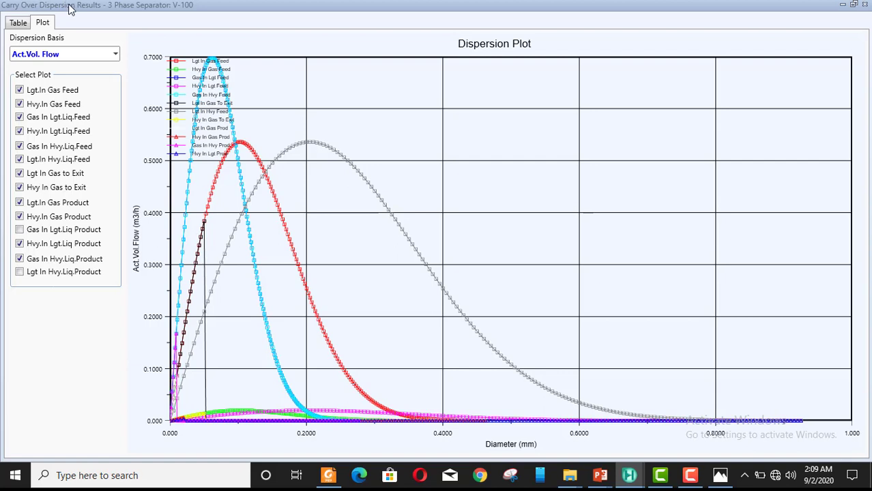
click(19, 23)
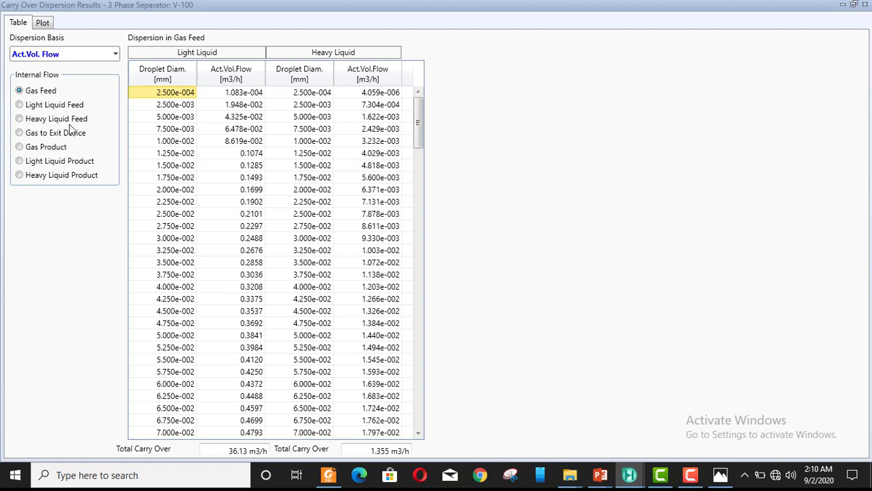
click(868, 5)
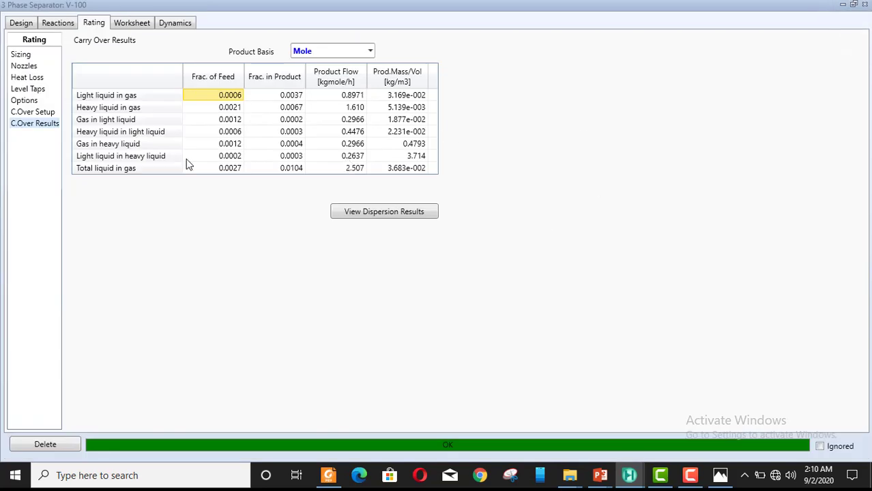
Review the stream conditions and compositions in the separator's worksheet, and return to the flowsheet
click(130, 22)
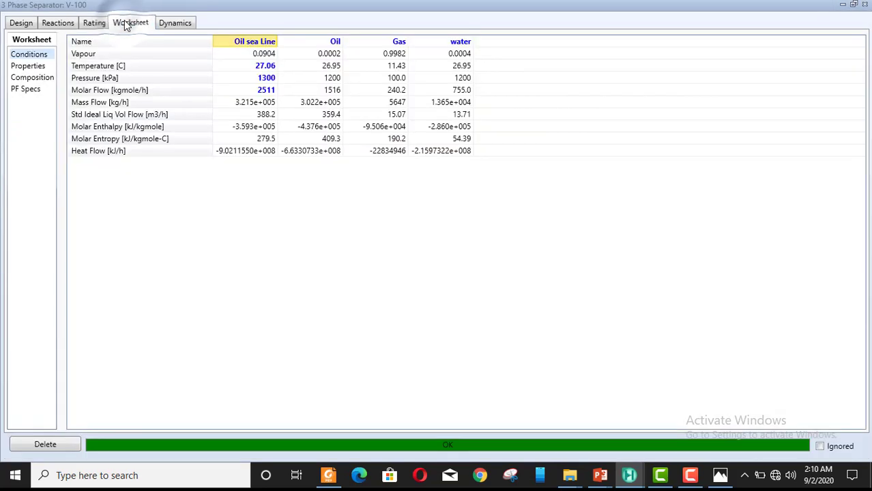
click(32, 78)
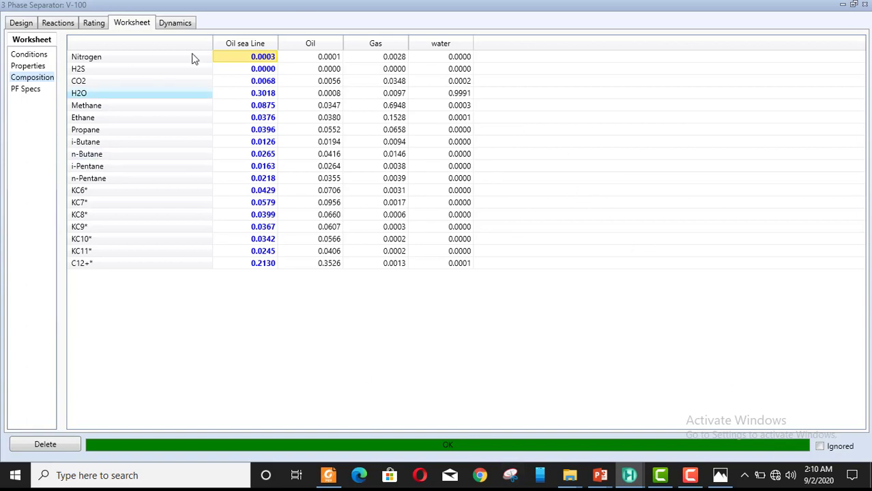
click(864, 5)
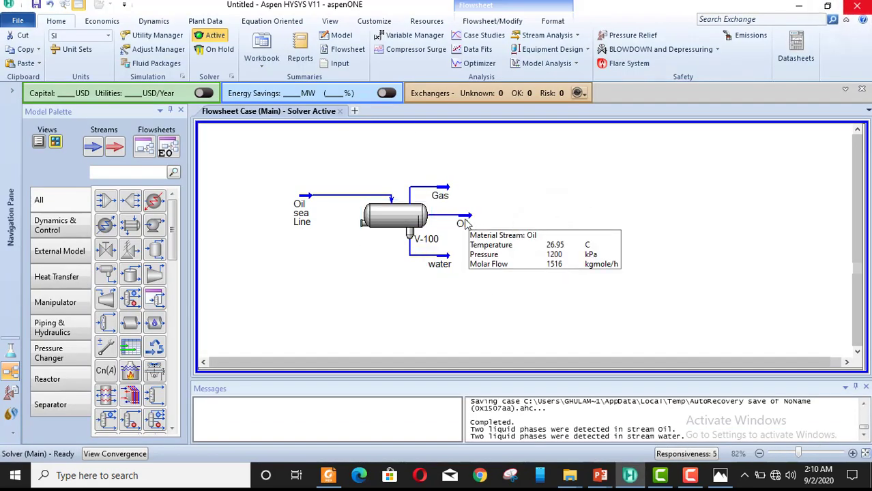
Examine the Oil stream's conditions and its composition by phase, and return to the flowsheet
double_click(463, 225)
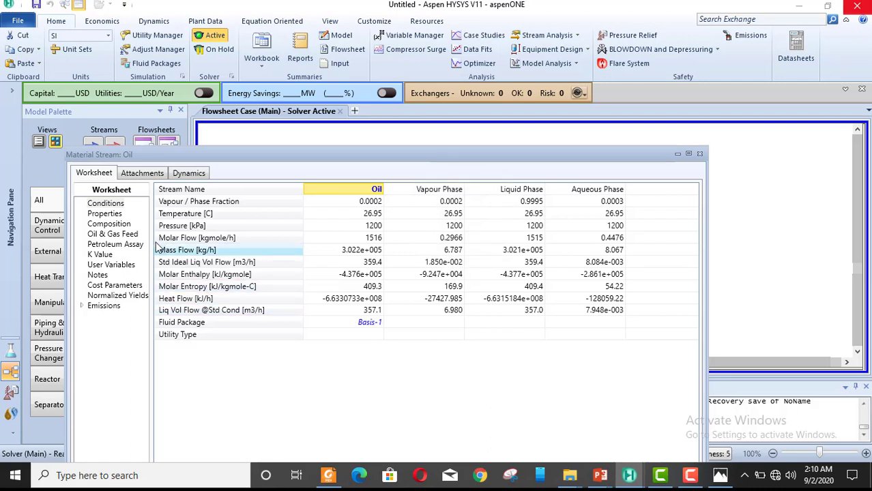
click(109, 223)
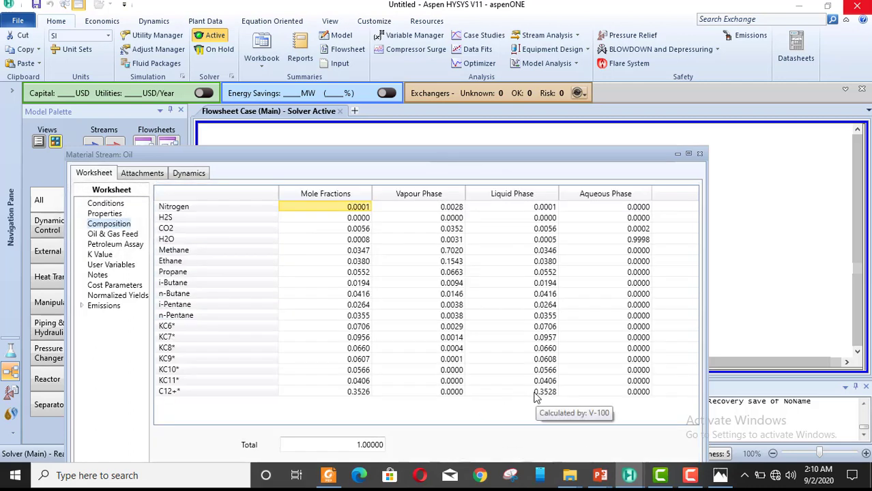
click(700, 155)
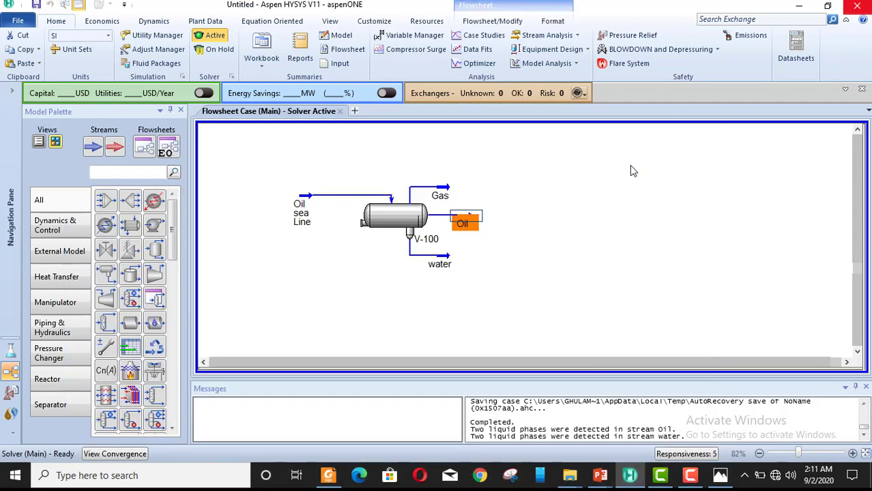
click(525, 276)
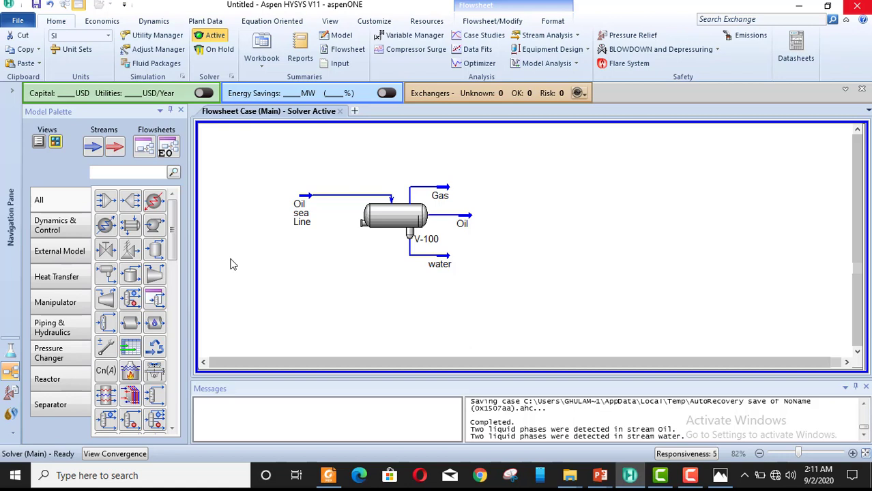
Add a heater downstream of the separator with Oil as inlet, H-Oil as outlet and Q as energy stream
click(157, 209)
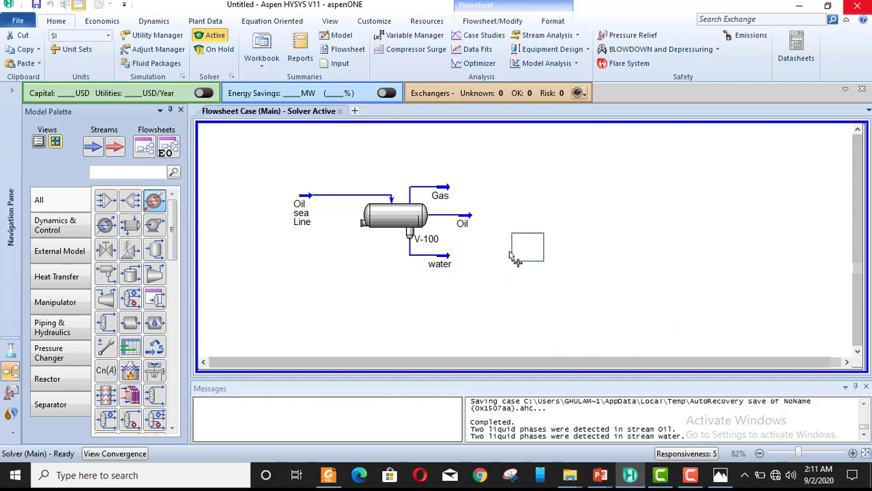
click(513, 224)
double_click(517, 225)
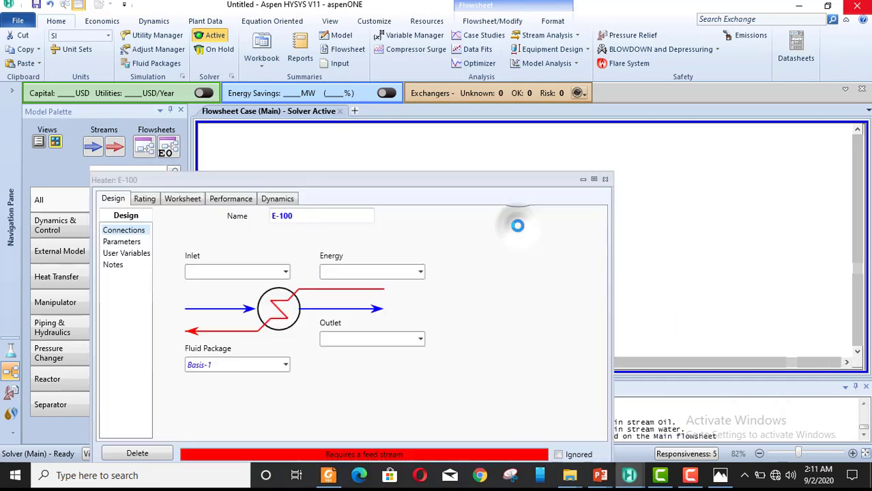
click(284, 272)
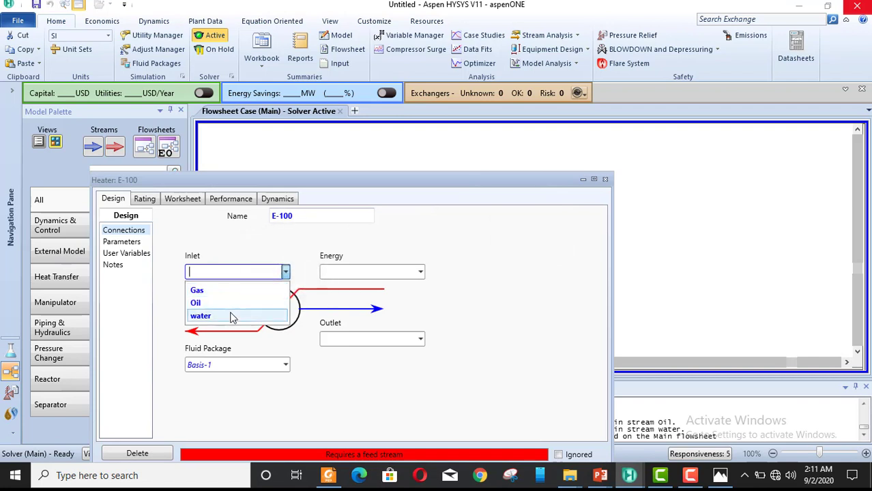
click(232, 303)
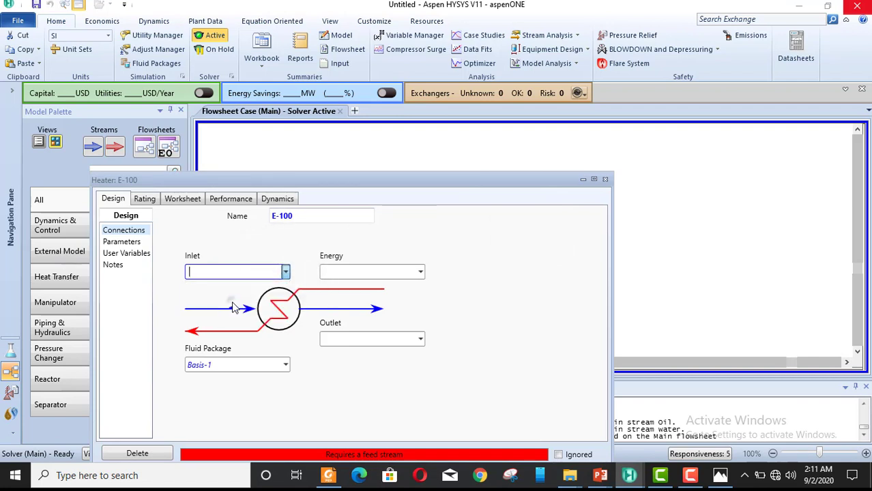
click(353, 337)
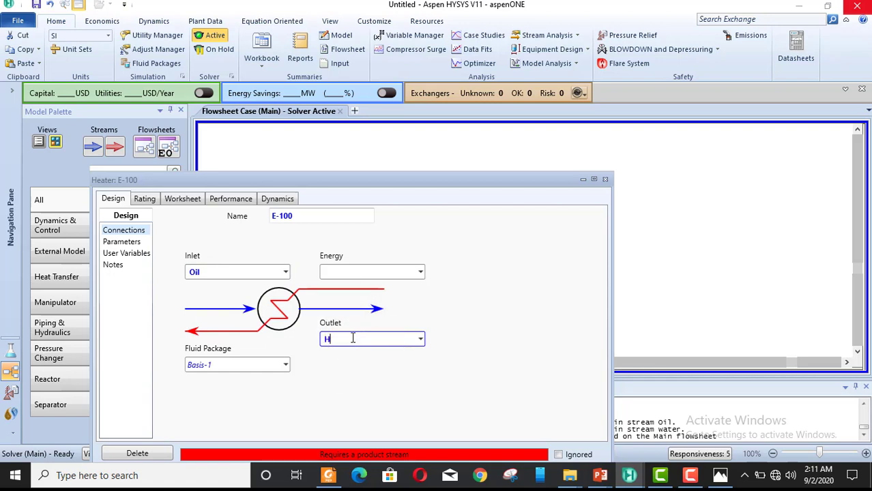
text(H-Oil)
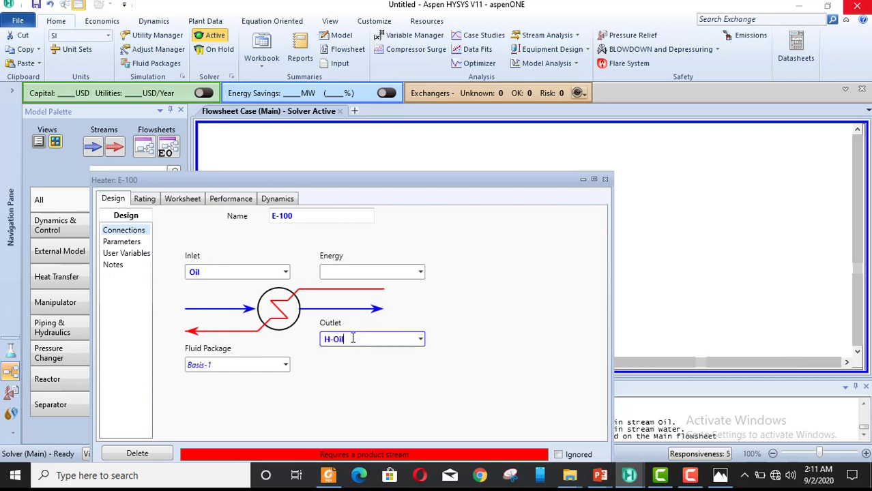
click(356, 270)
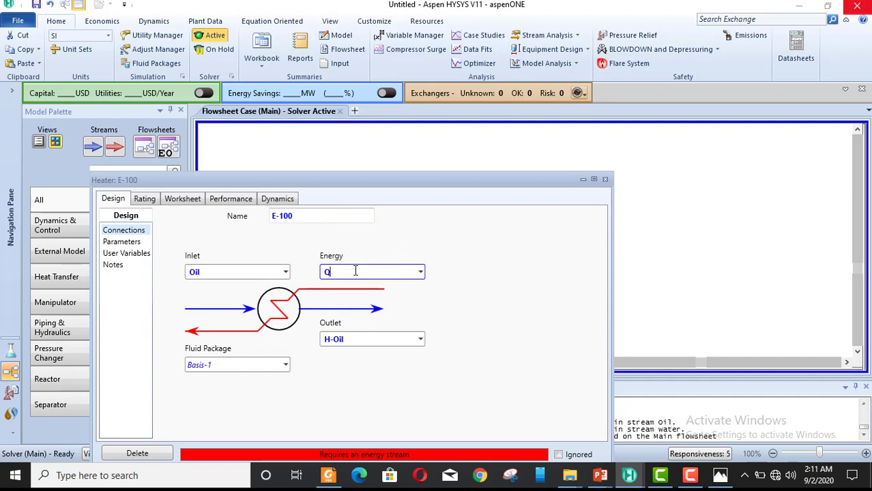
key(Return)
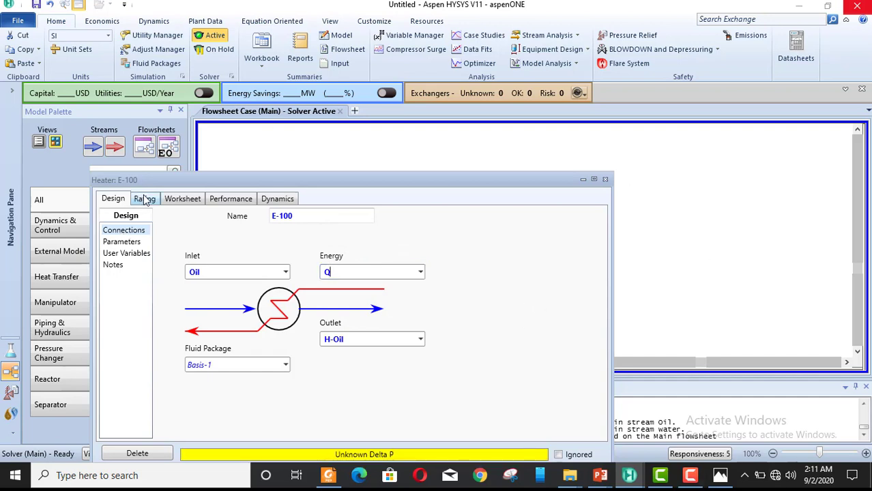
Set the H-Oil stream's vapour fraction to 0.5 in the heater's worksheet conditions
click(124, 242)
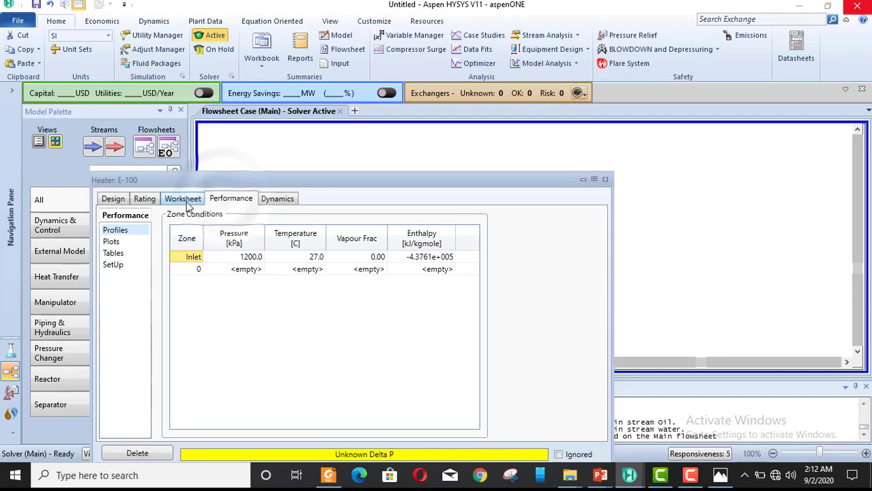
click(182, 199)
click(412, 232)
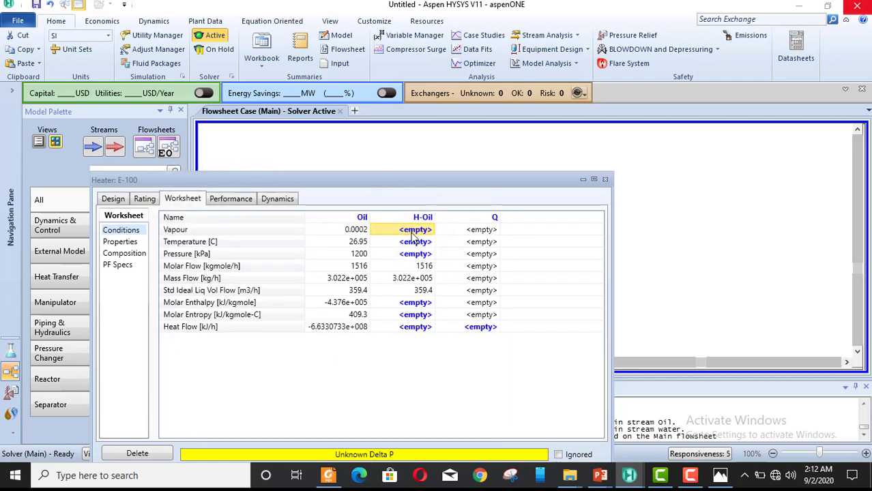
click(412, 232)
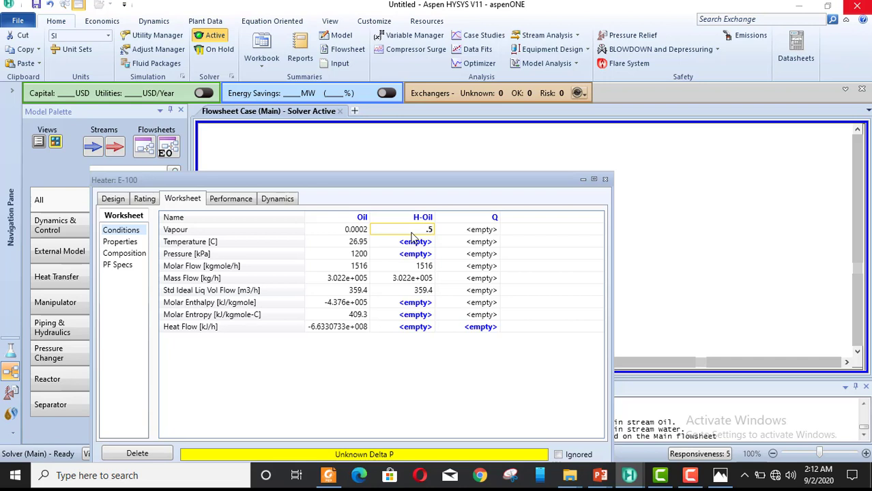
text(.5)
key(Return)
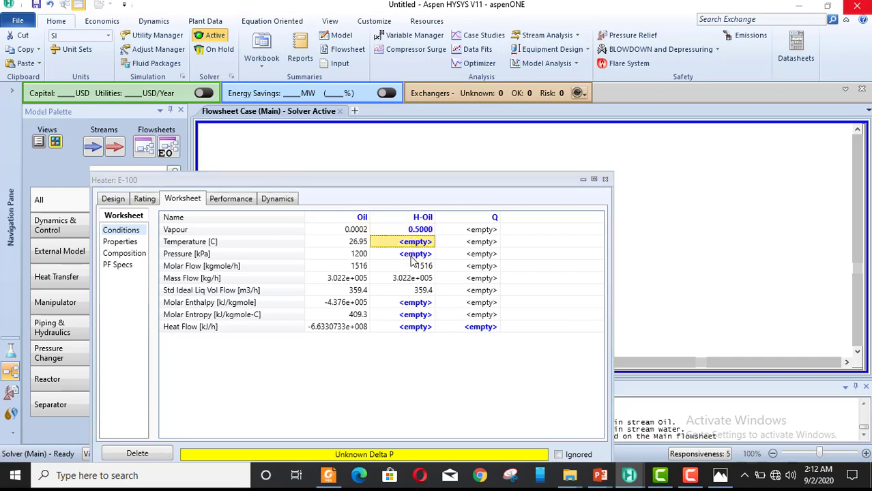
Set the H-Oil stream's pressure to 1200 kPa in its own conditions, and return to the flowsheet
double_click(412, 255)
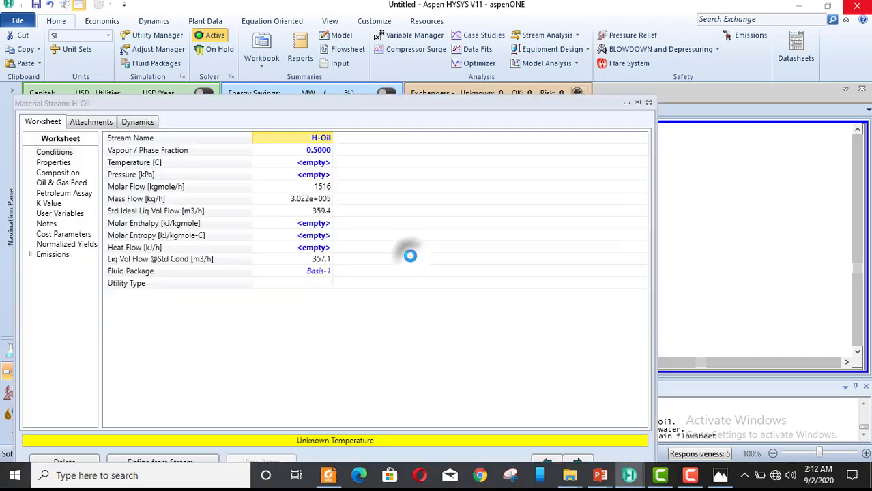
click(318, 175)
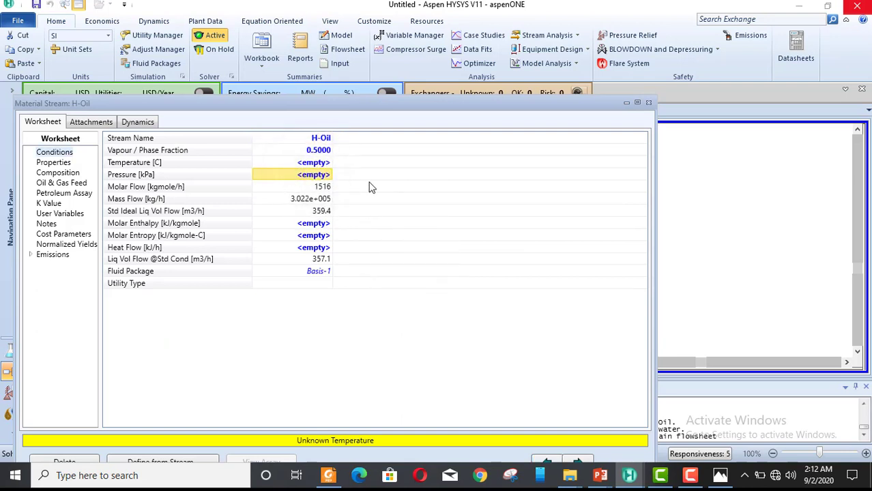
text(1200)
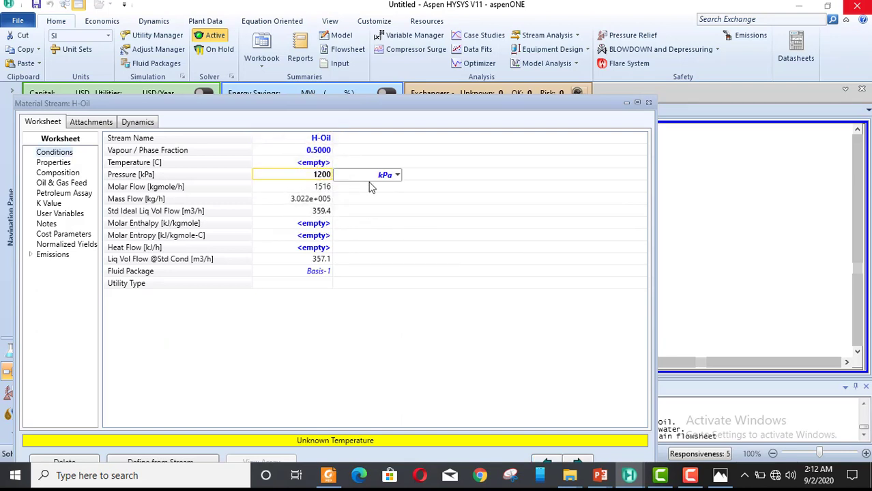
key(Return)
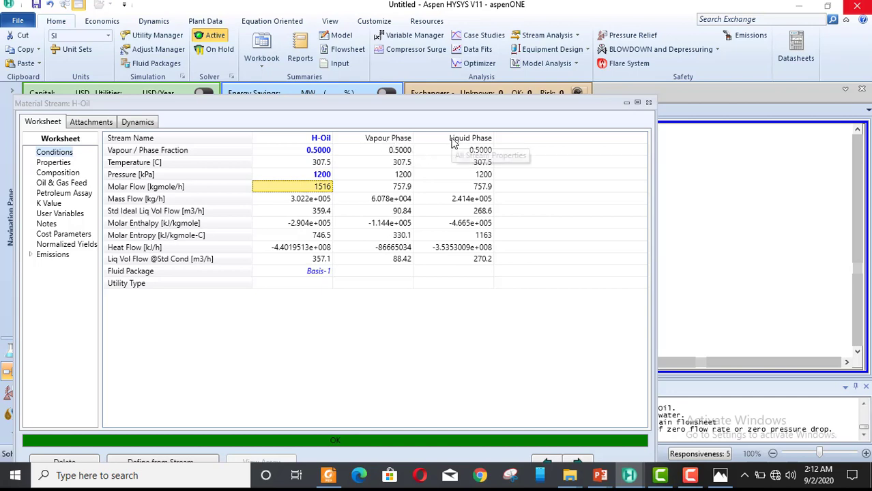
click(648, 103)
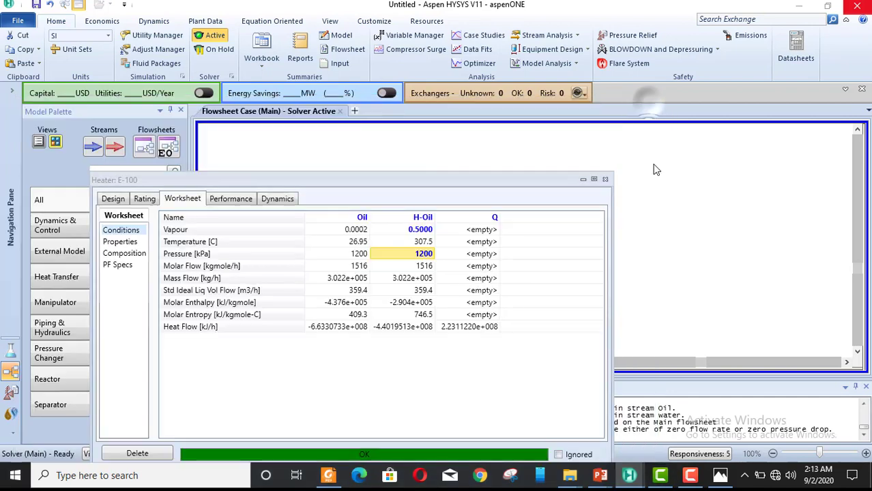
click(604, 180)
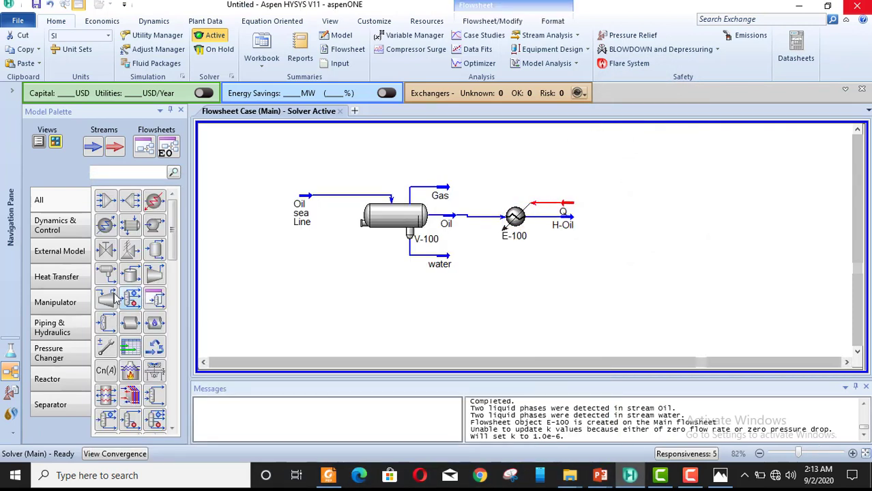
Add a valve downstream of the heater with H-Oil as inlet and H-Oil* as outlet
click(105, 249)
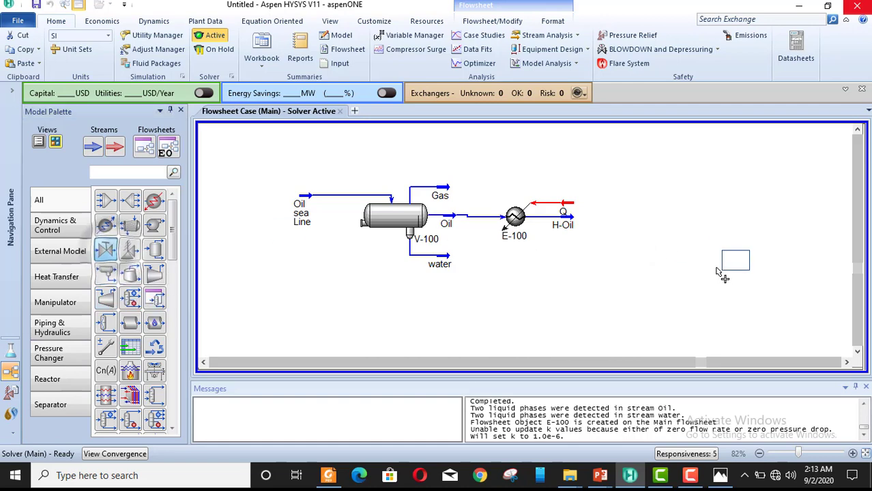
click(598, 232)
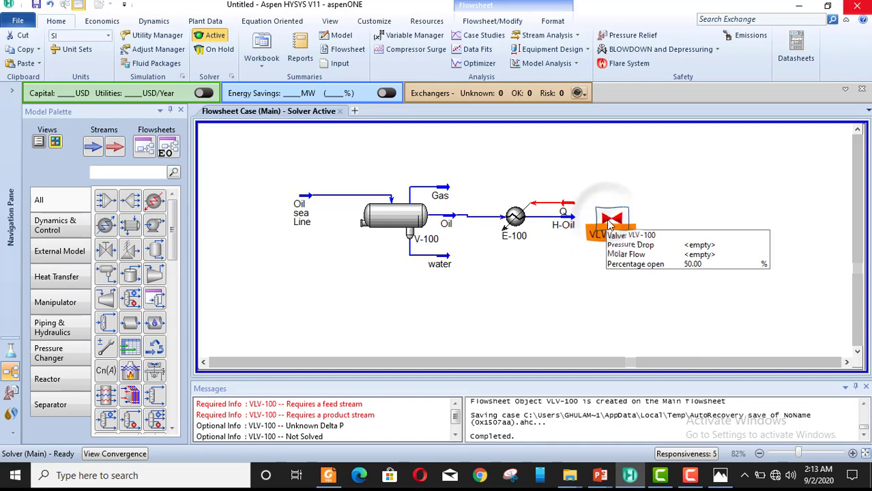
double_click(611, 224)
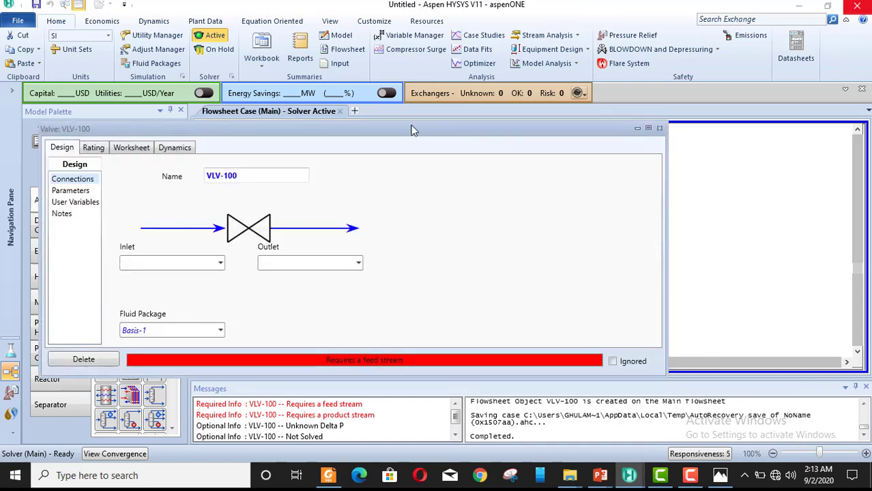
drag(408, 125, 476, 54)
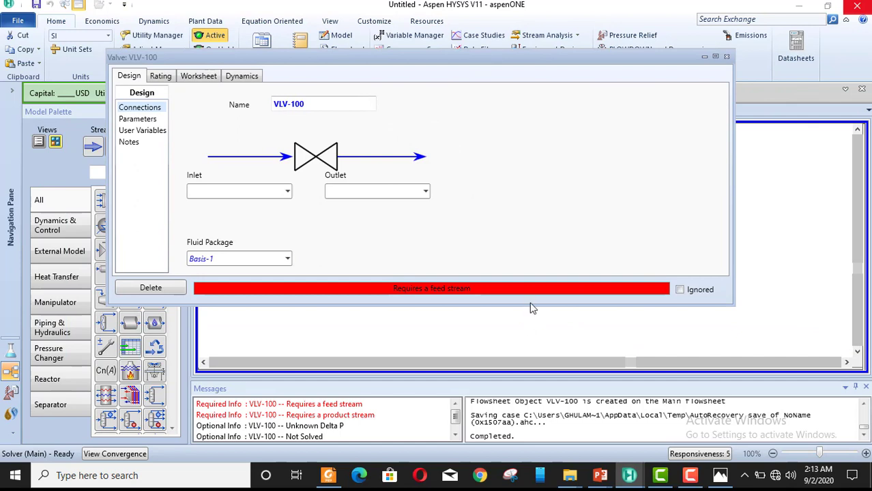
drag(529, 308, 528, 396)
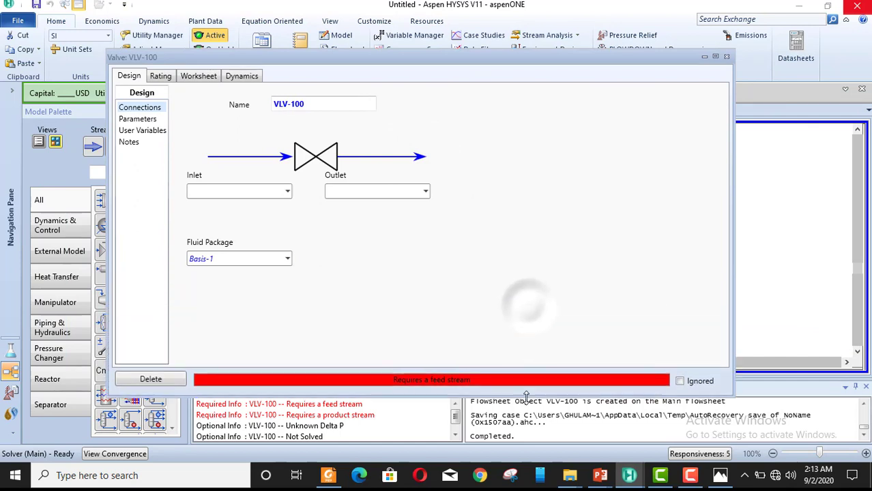
click(288, 191)
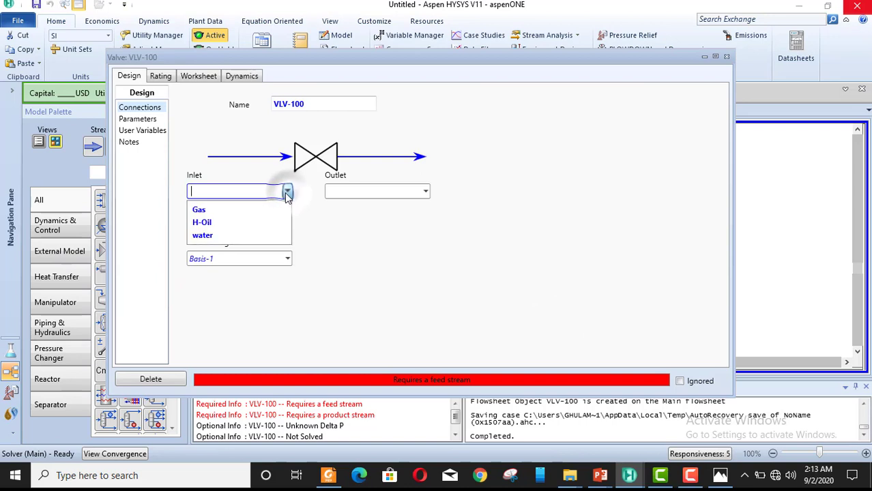
click(240, 223)
click(356, 191)
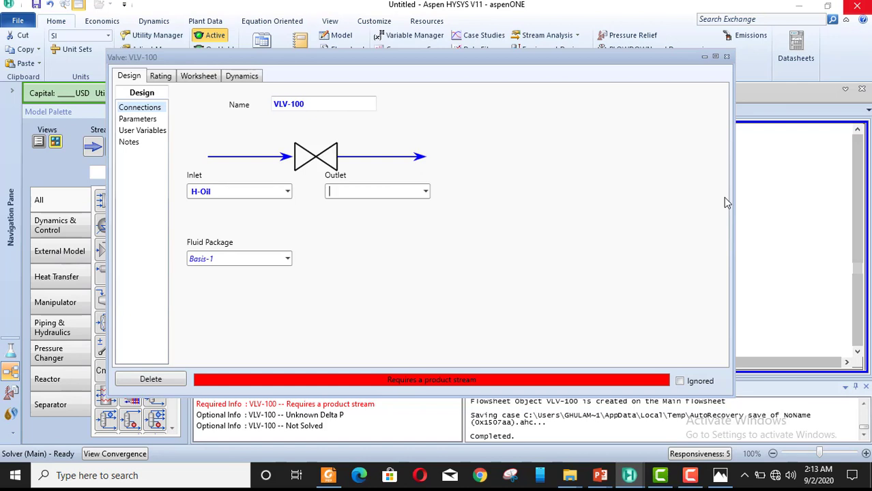
text(H-Oil*)
key(Return)
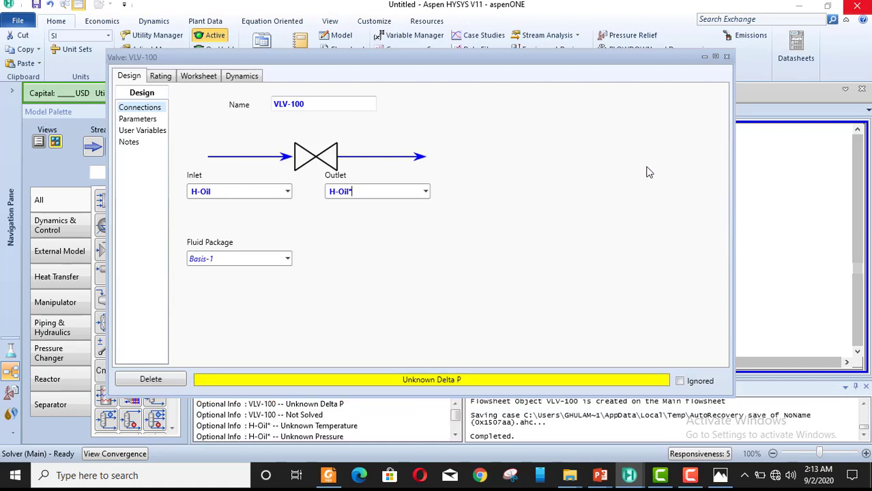
Set the H-Oil* stream's pressure to 400 kPa in the valve's worksheet, and return to the flowsheet
click(199, 77)
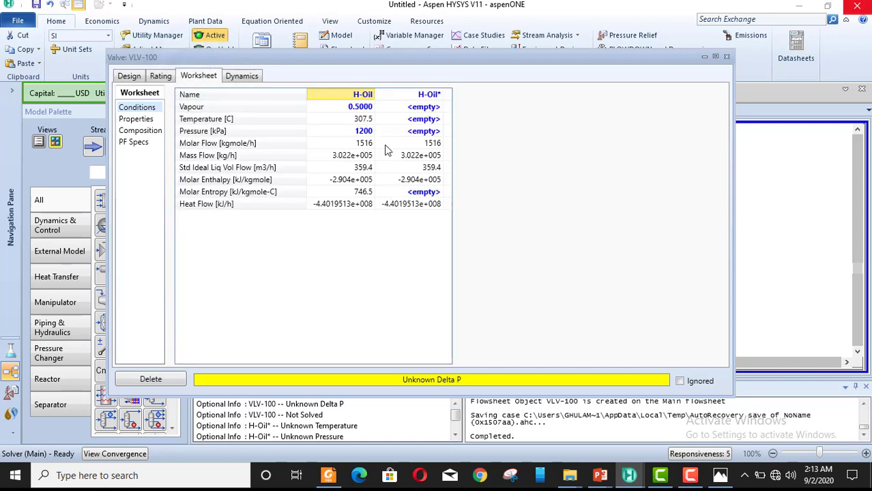
click(423, 133)
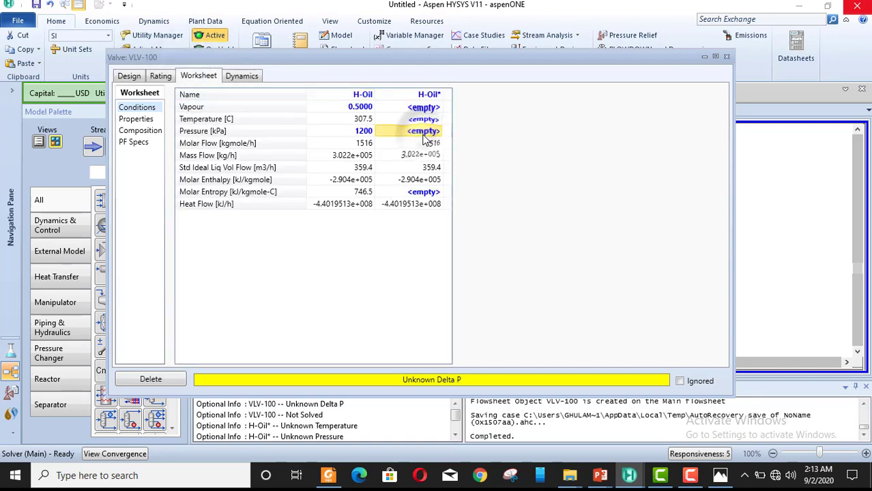
text(400)
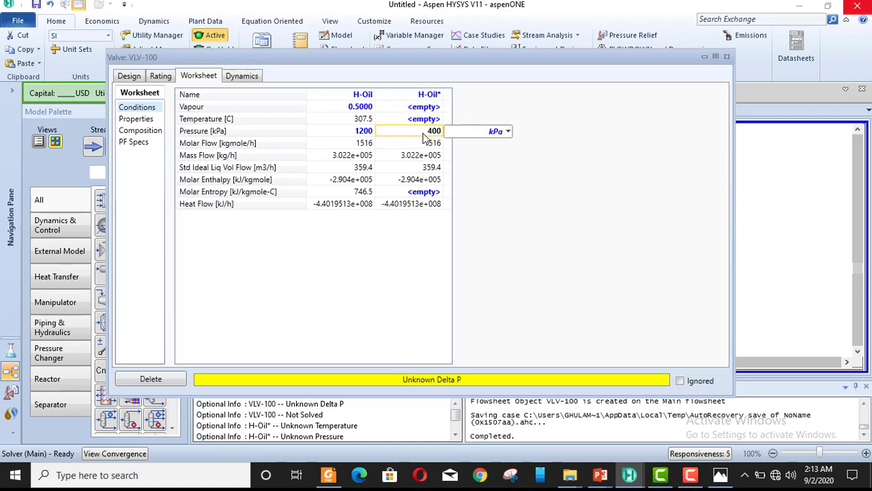
key(Return)
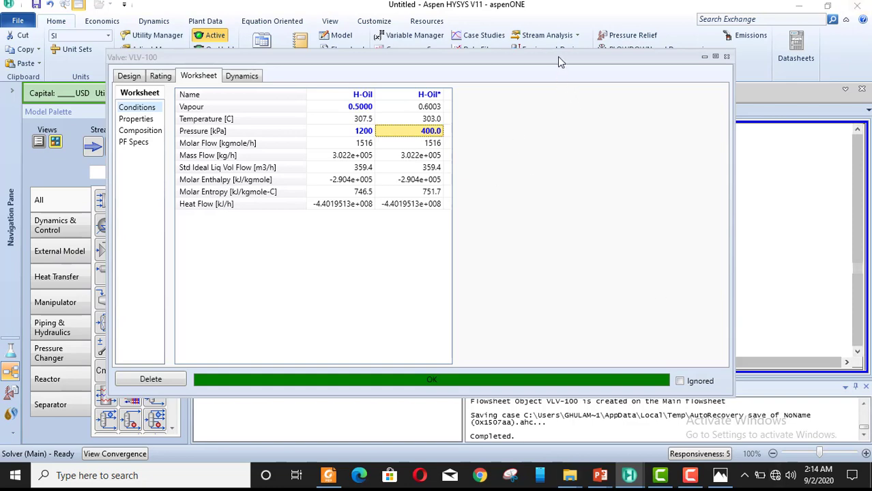
drag(558, 61, 447, 163)
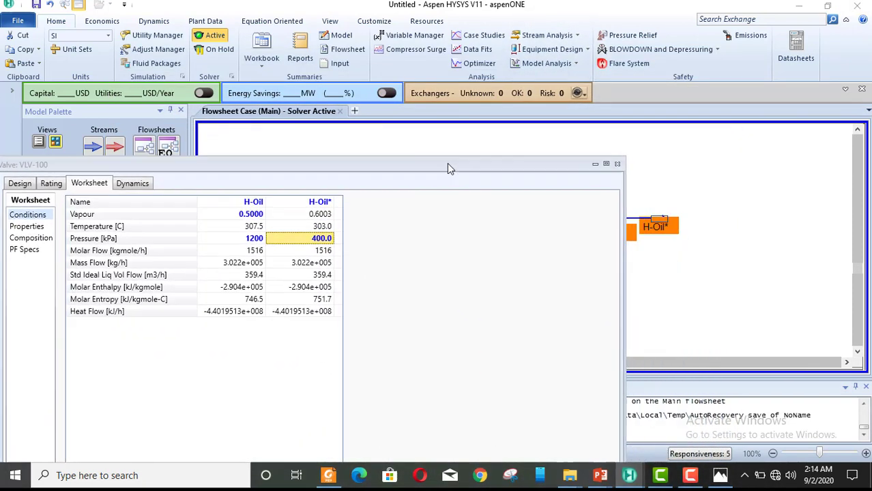
click(616, 165)
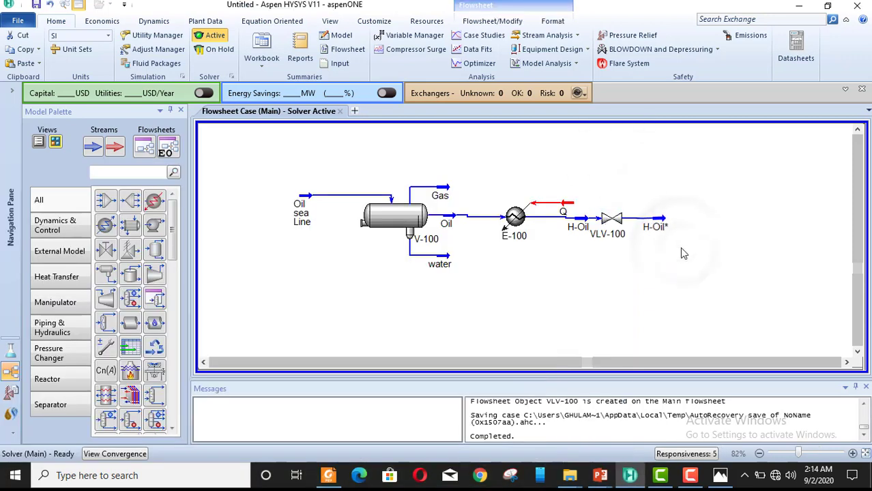
Add a separator downstream of the valve with H-Oil* as inlet, vap as vapour outlet and liq as liquid outlet
click(156, 249)
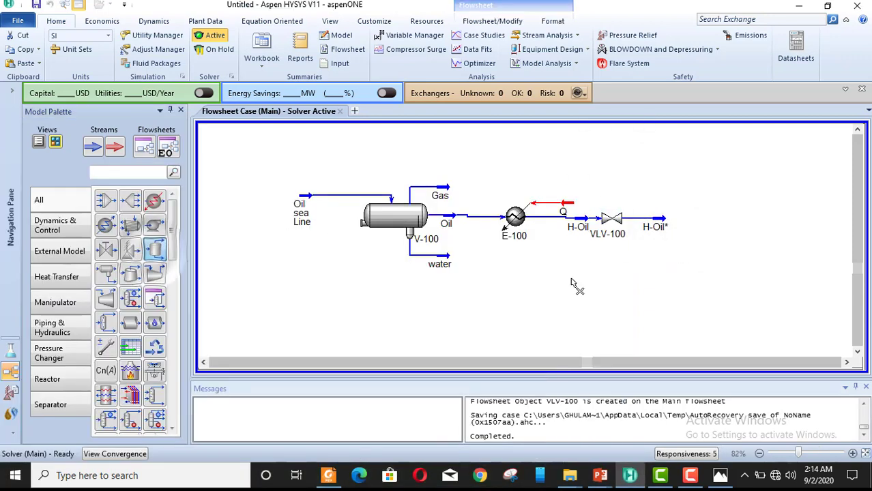
click(717, 235)
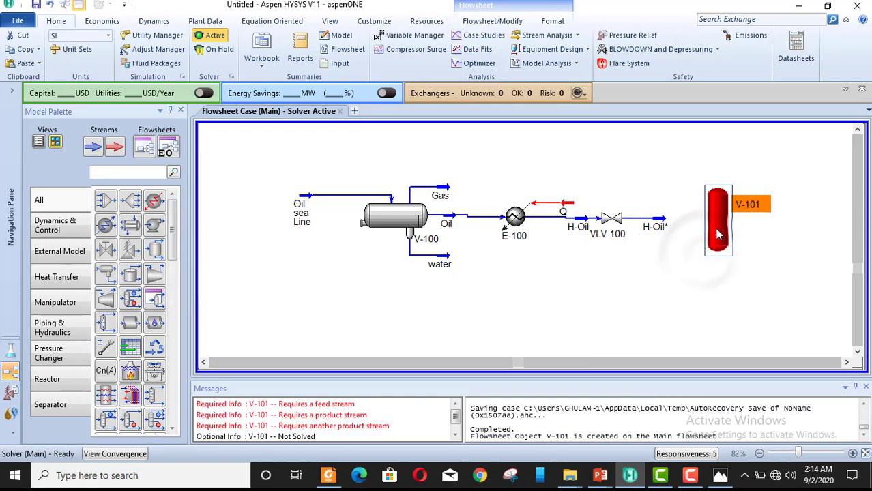
double_click(716, 235)
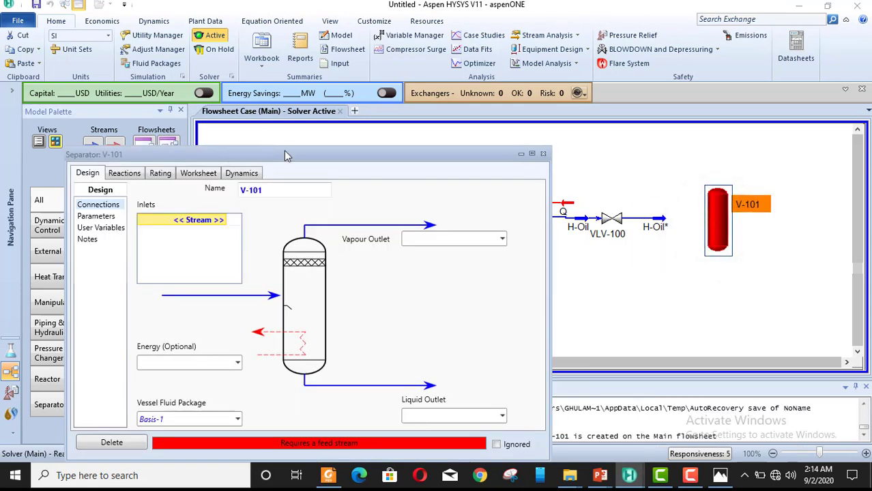
drag(287, 156, 290, 73)
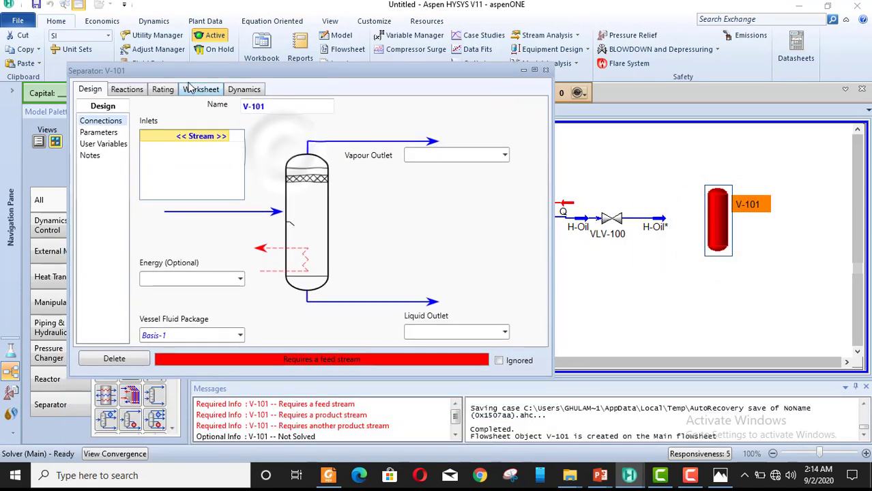
click(224, 136)
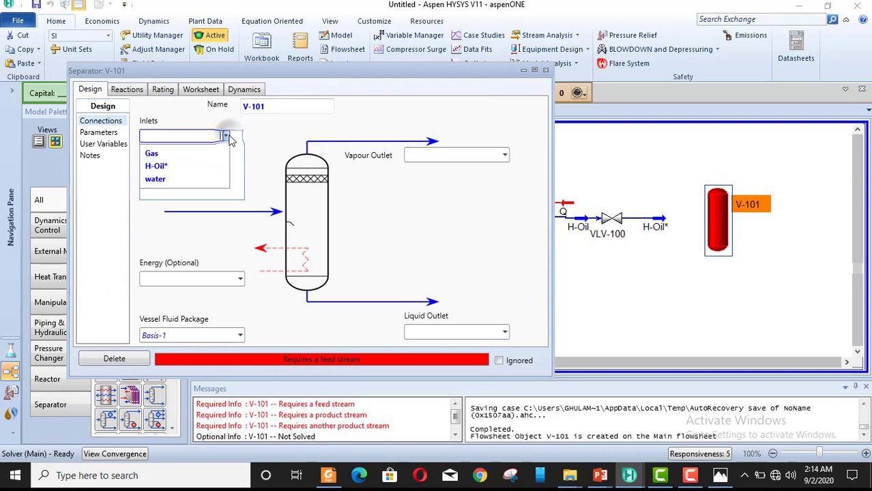
click(193, 167)
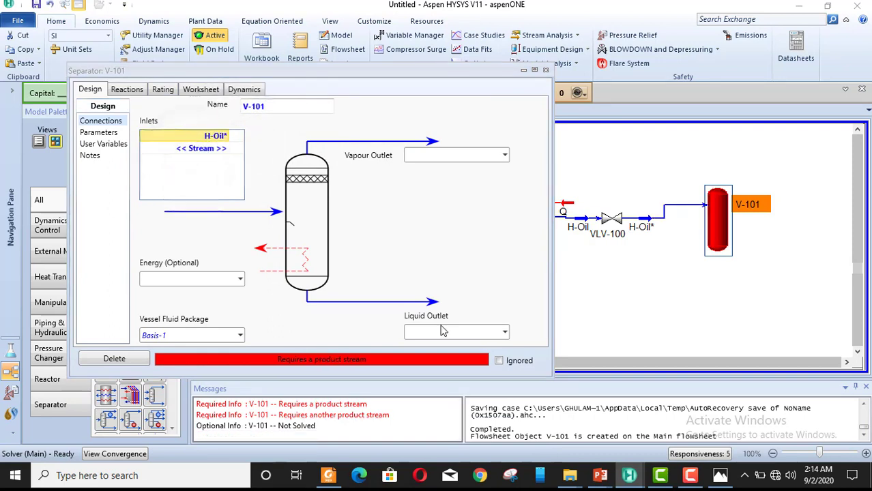
click(454, 153)
text(vap)
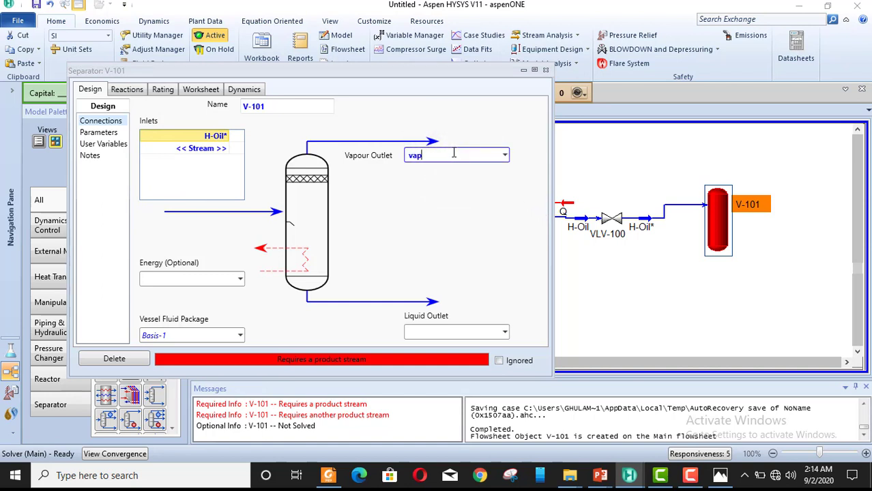
click(412, 332)
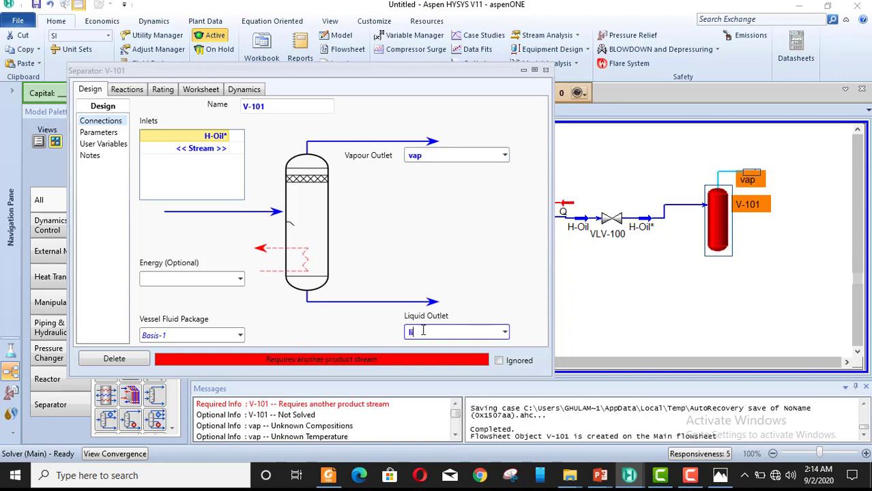
key(Return)
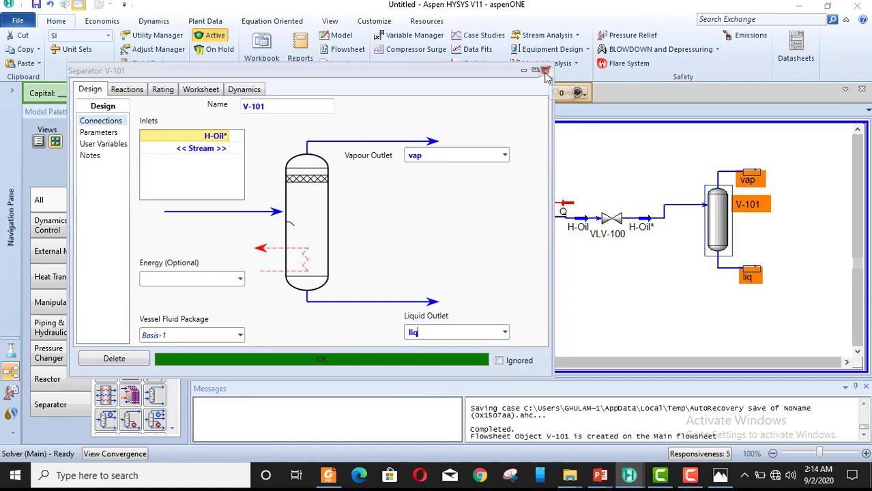
click(546, 71)
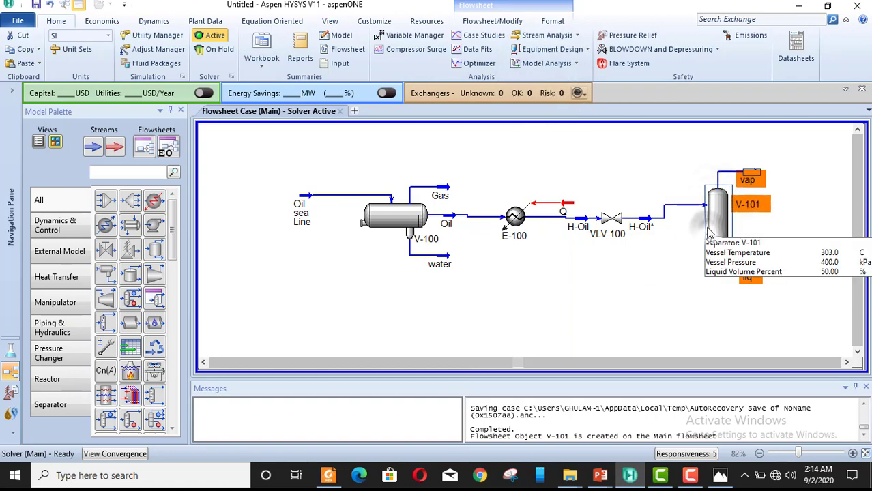
Examine the new separator's worksheet conditions and the compositions of its feed and product streams, and return to the flowsheet
double_click(727, 240)
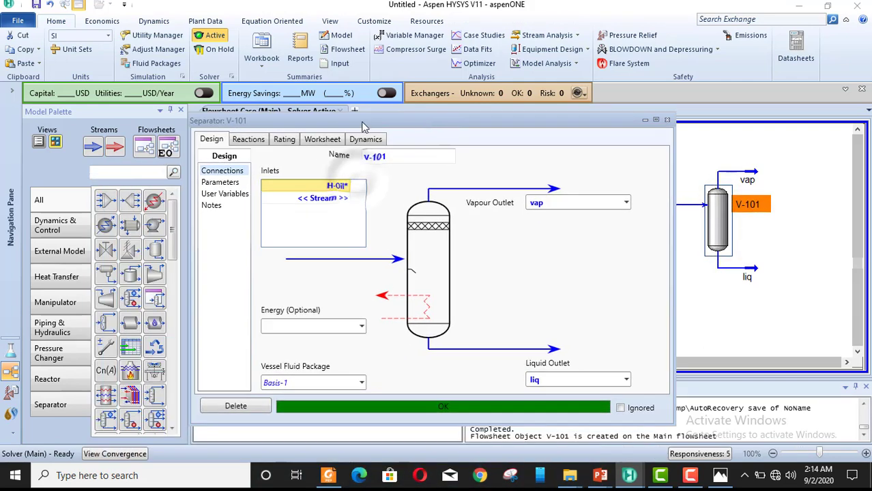
click(320, 139)
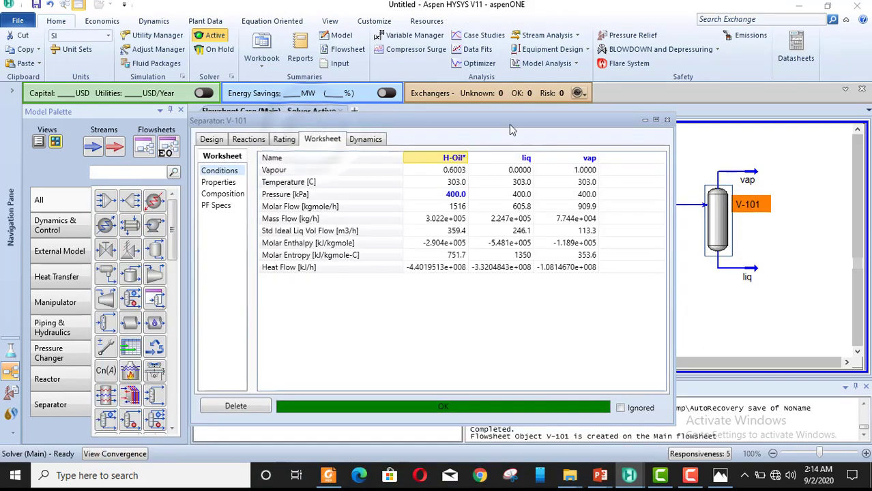
drag(509, 125, 527, 97)
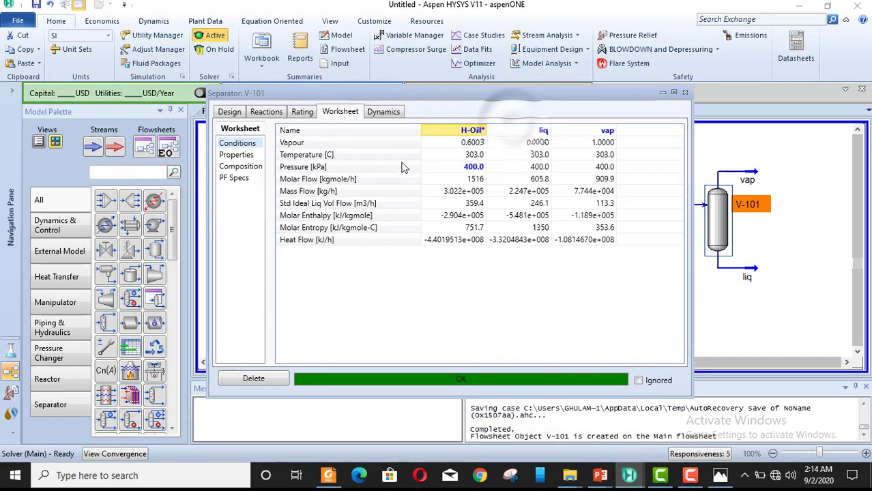
click(240, 167)
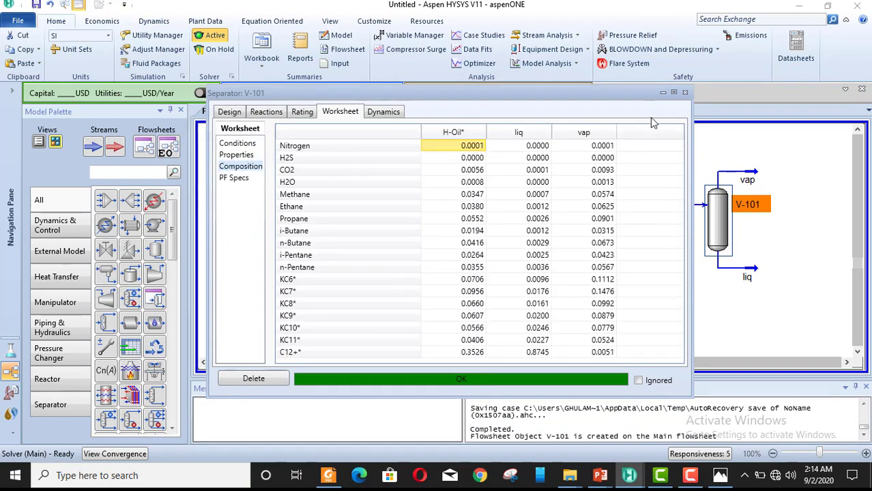
click(674, 92)
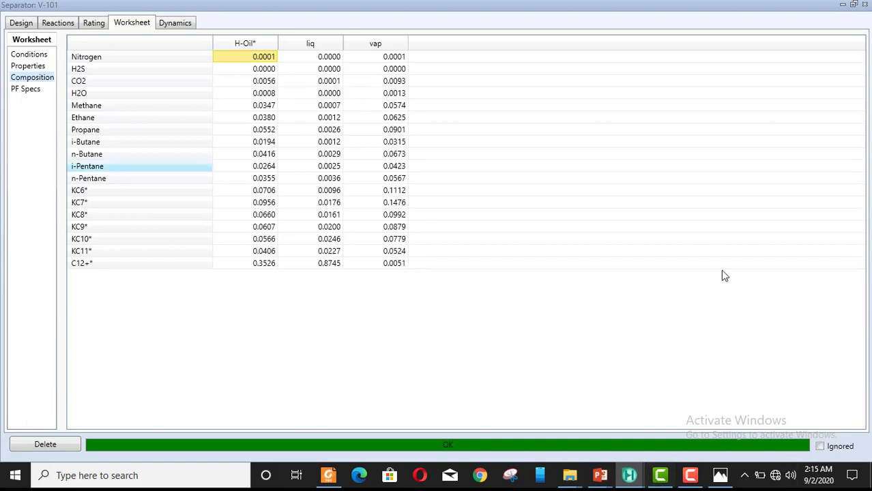
click(865, 5)
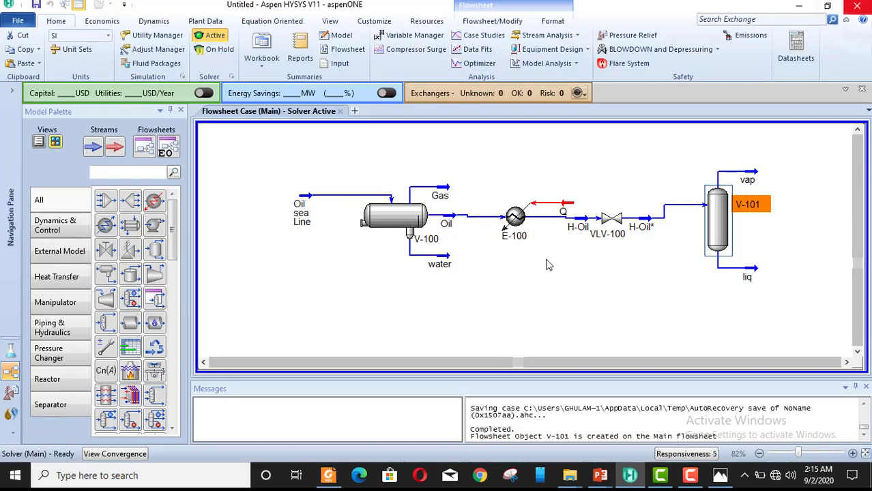
Move separator V-101 slightly down so its feed line runs straight from the valve
click(591, 286)
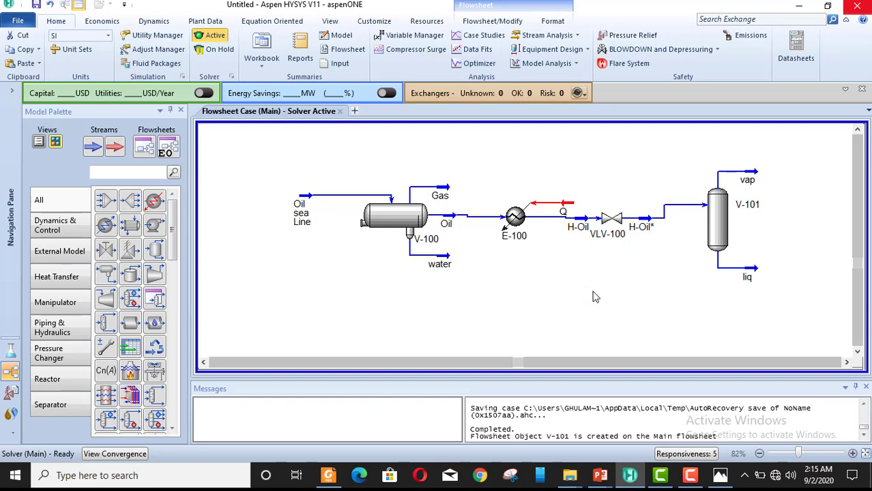
mouse_move(719, 227)
drag(719, 228, 719, 241)
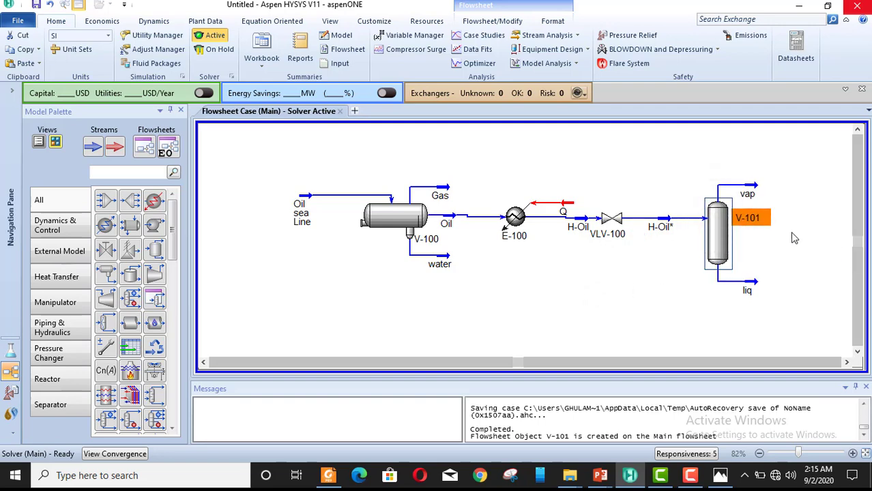
Add a workbook table of the Compositions page to the flowsheet
scroll(447, 337, down, 2)
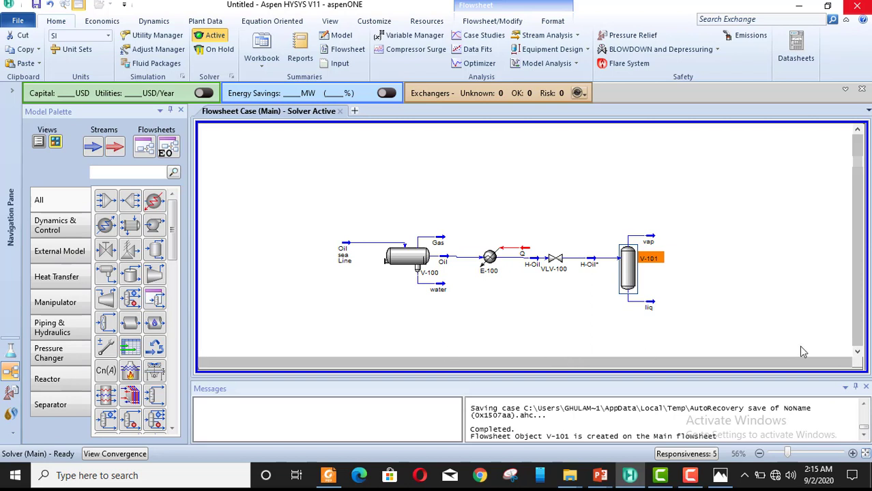
click(846, 362)
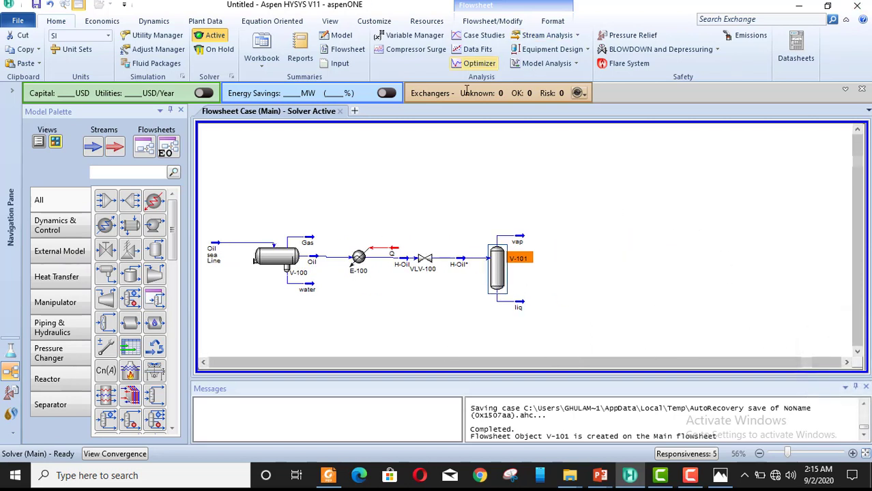
right_click(644, 183)
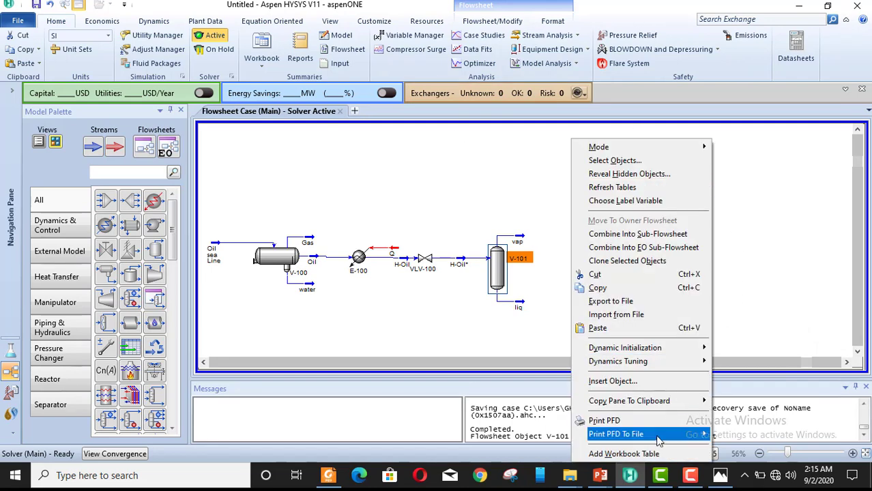
click(650, 454)
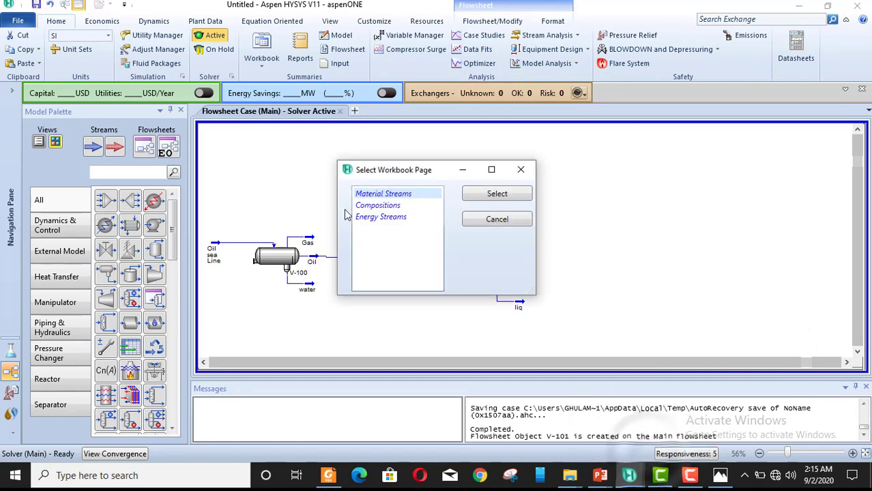
click(377, 205)
click(497, 193)
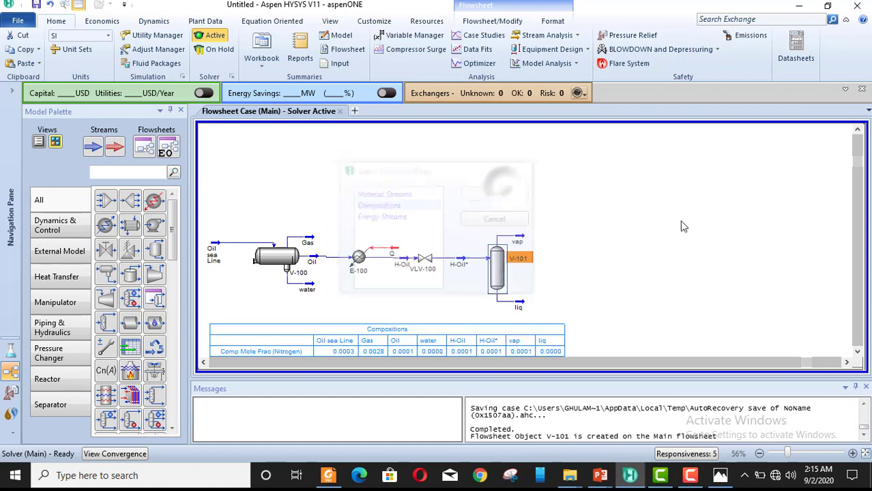
Move the Compositions table to the clear area beside separator V-101 so it does not overlap the flowsheet
drag(483, 334, 726, 172)
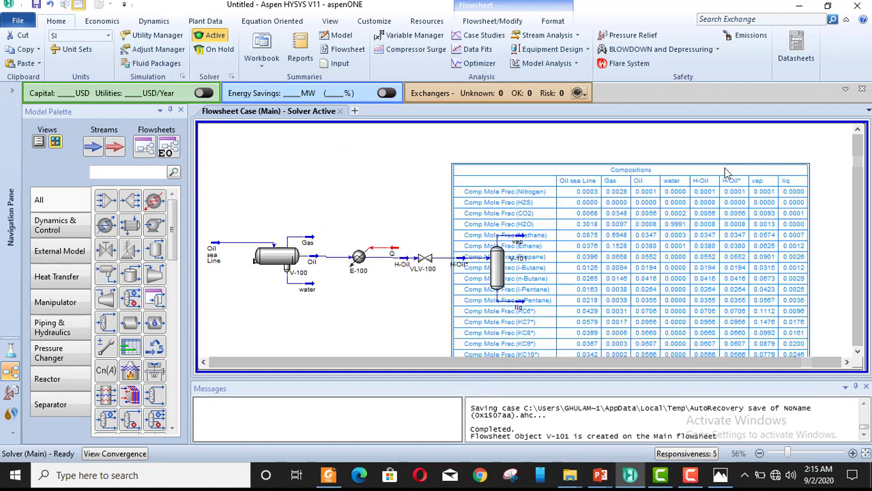
scroll(458, 256, down, 1)
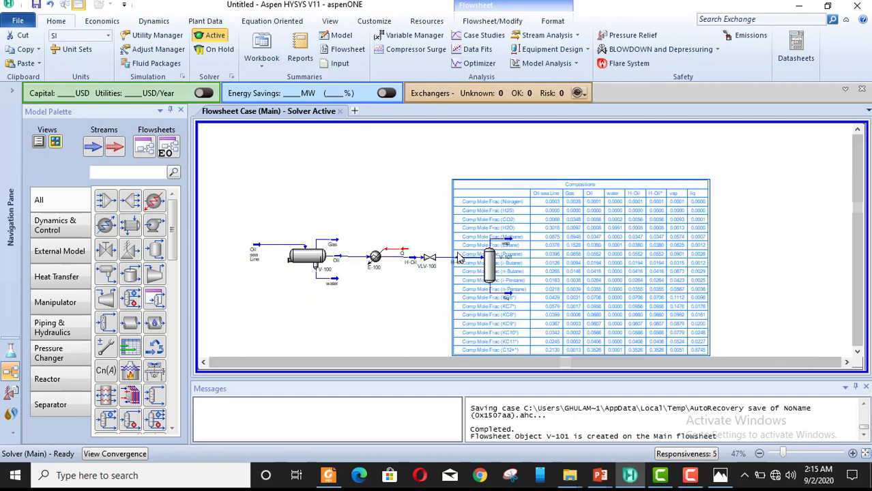
drag(571, 290, 657, 258)
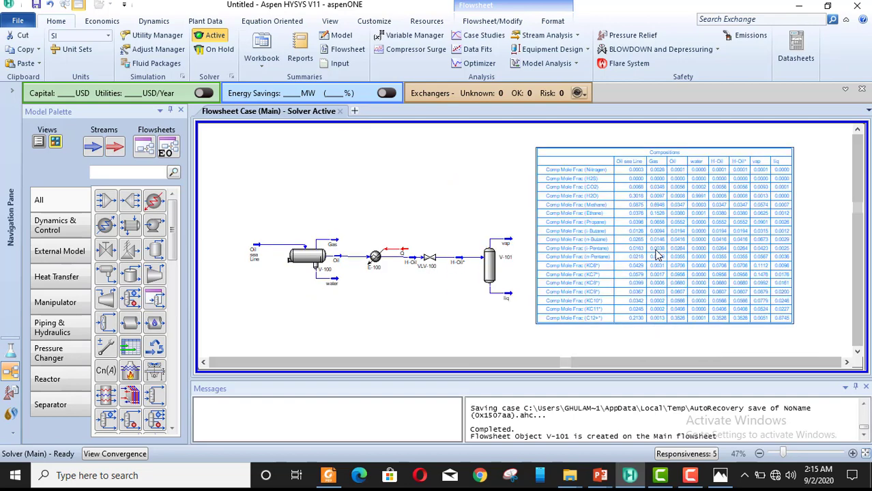
scroll(721, 290, up, 2)
scroll(813, 289, down, 1)
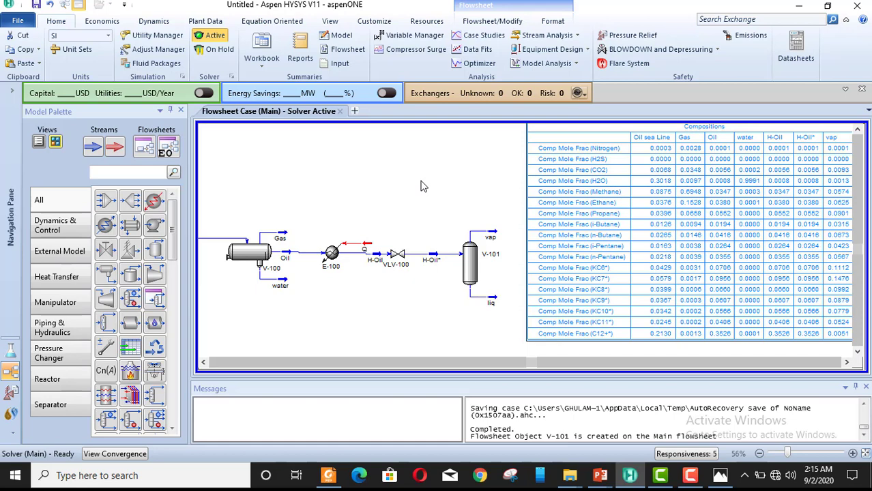
Create a new custom report in the Report Manager
click(300, 60)
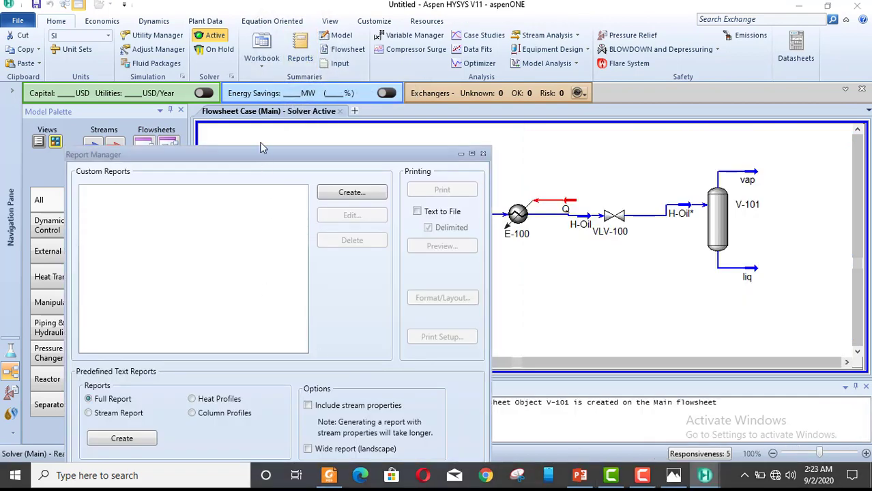
drag(258, 155, 354, 63)
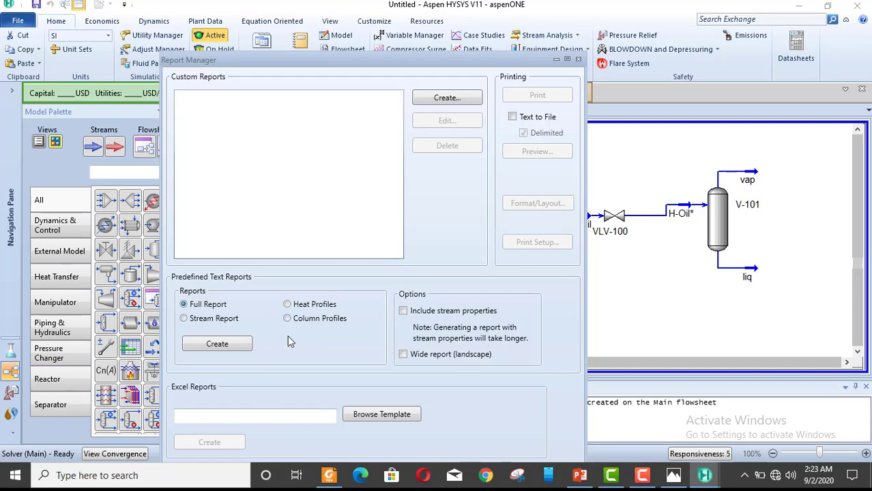
click(456, 102)
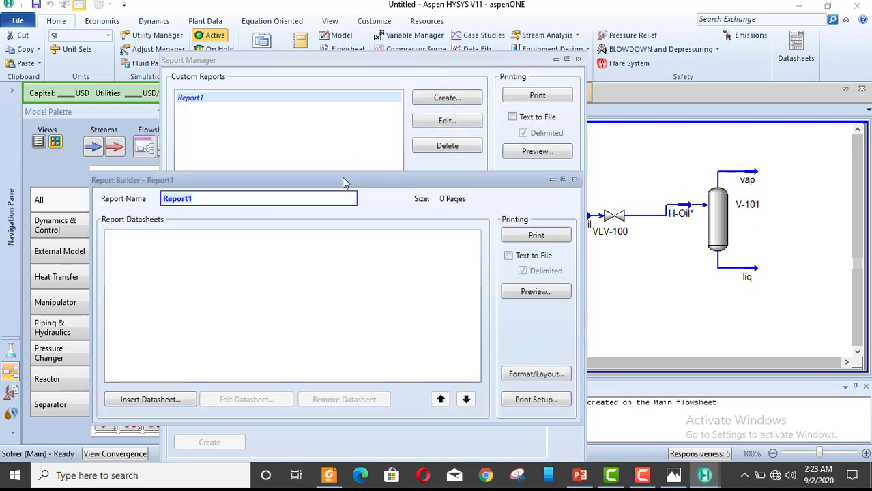
drag(344, 185, 347, 101)
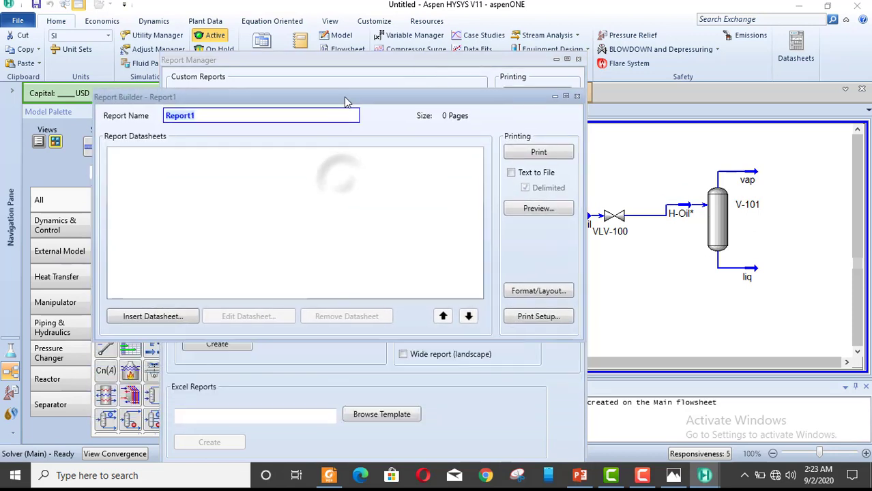
Insert a datasheet covering all pages of the main workbook into the report
click(150, 321)
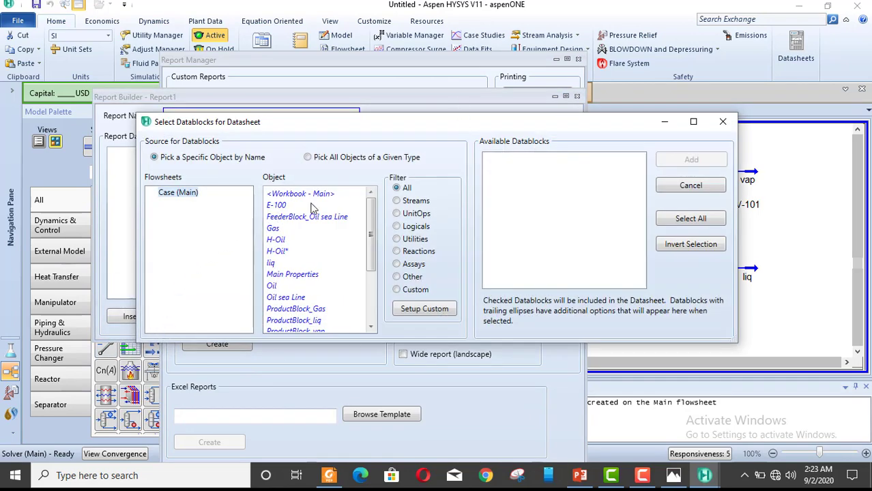
click(307, 197)
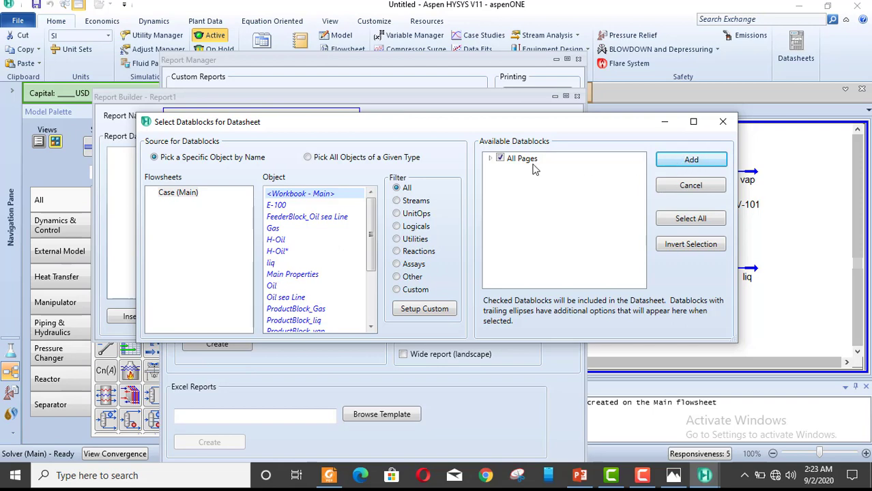
click(672, 165)
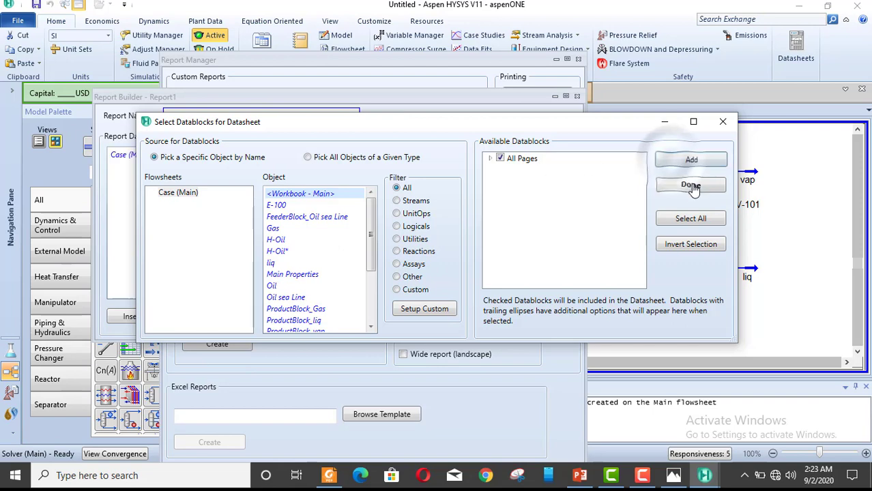
click(691, 186)
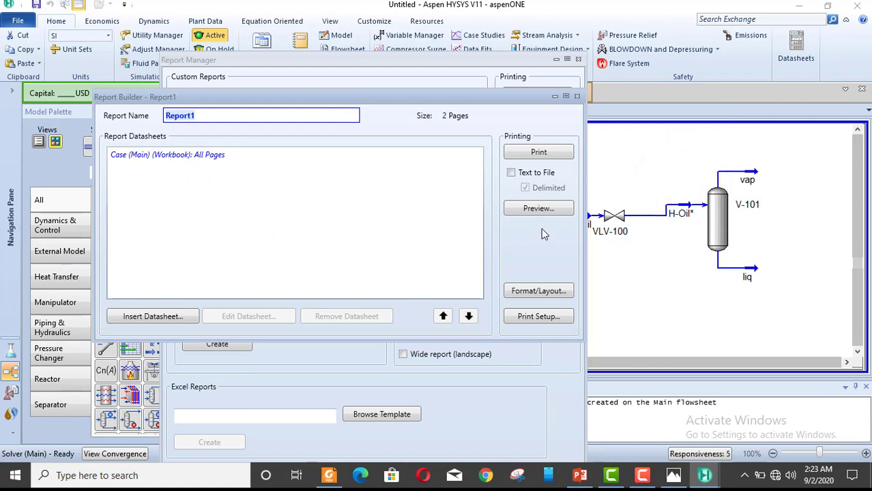
Preview the report with the workbook datasheet and examine the Material Streams and Compositions tables on its first page
click(215, 159)
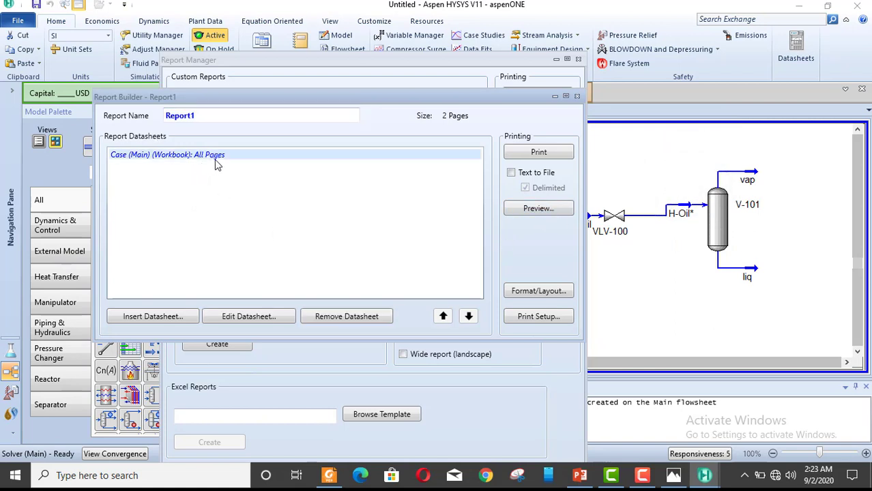
click(535, 208)
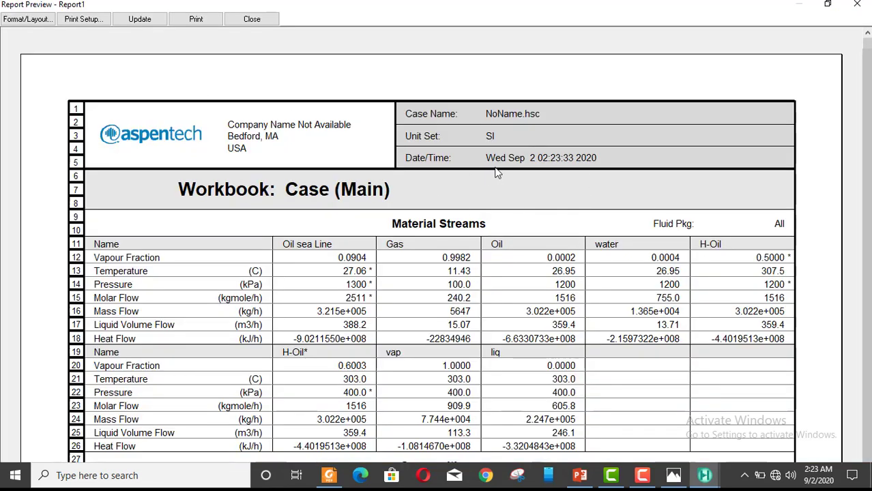
scroll(497, 172, down, 2)
scroll(477, 173, up, 2)
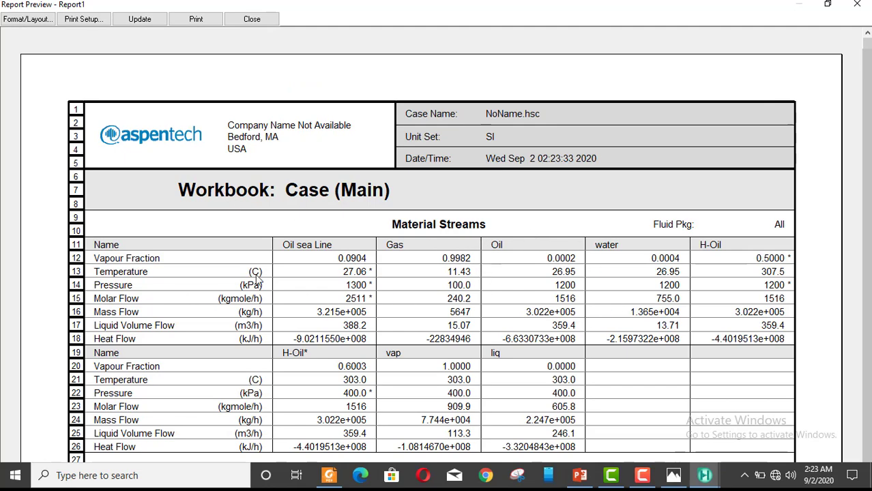
scroll(372, 309, down, 4)
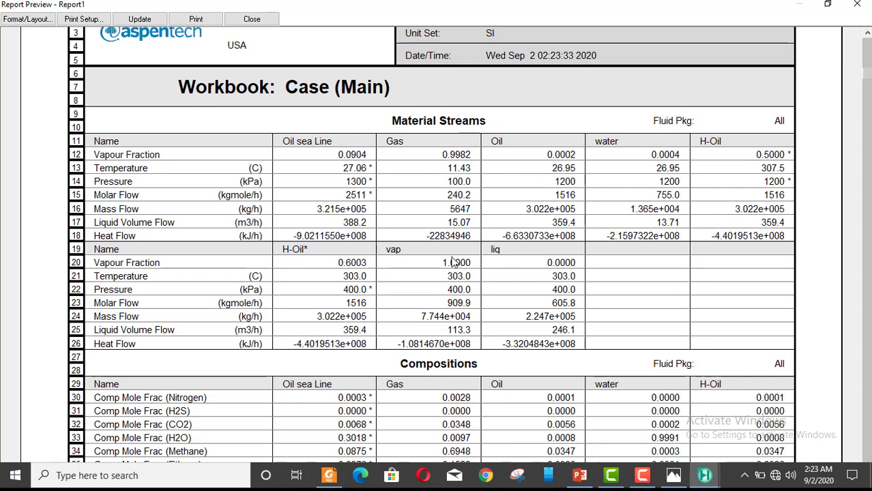
scroll(567, 268, down, 1)
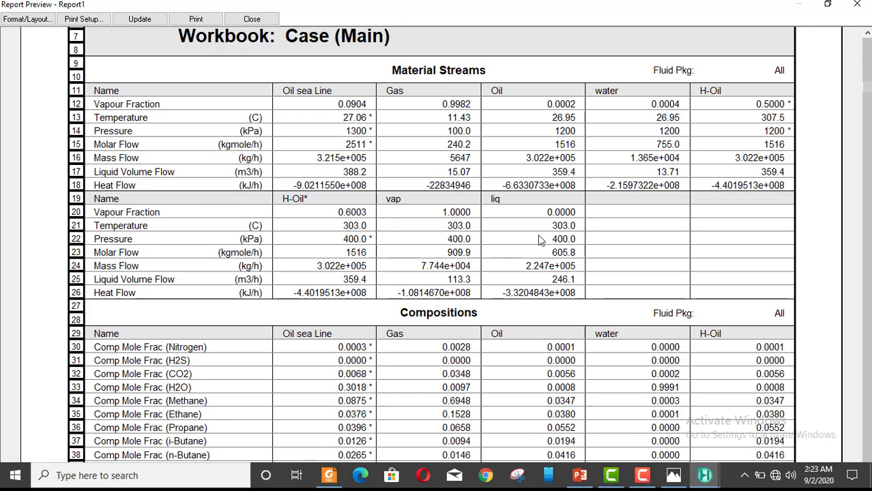
scroll(538, 234, down, 1)
scroll(538, 239, down, 1)
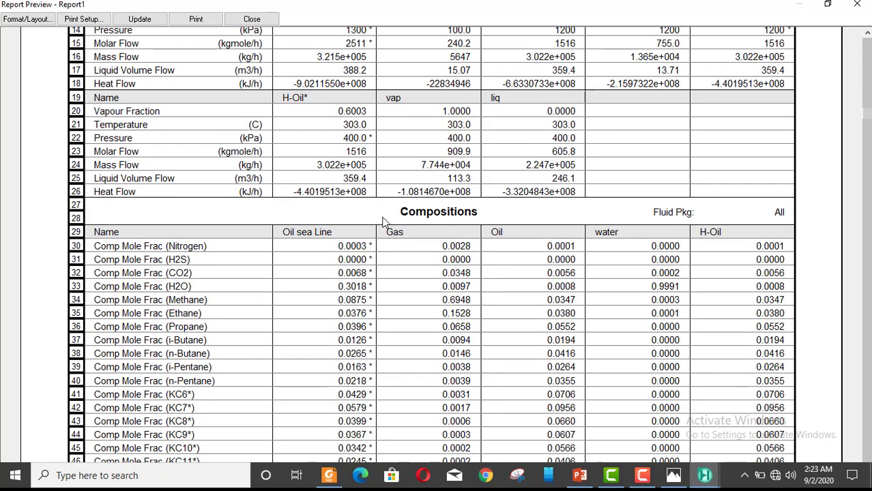
scroll(481, 287, down, 12)
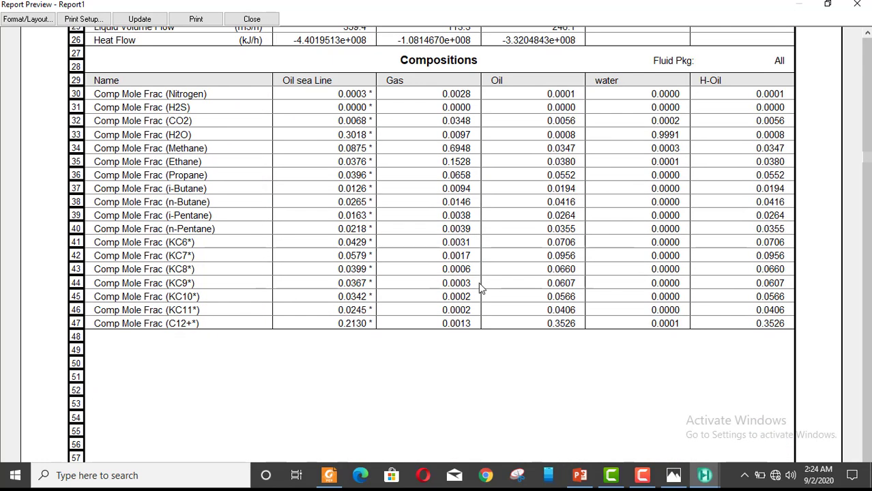
Examine the continued Compositions, Energy Streams and Unit Ops tables on the report's second page, and return to its beginning
scroll(481, 288, down, 4)
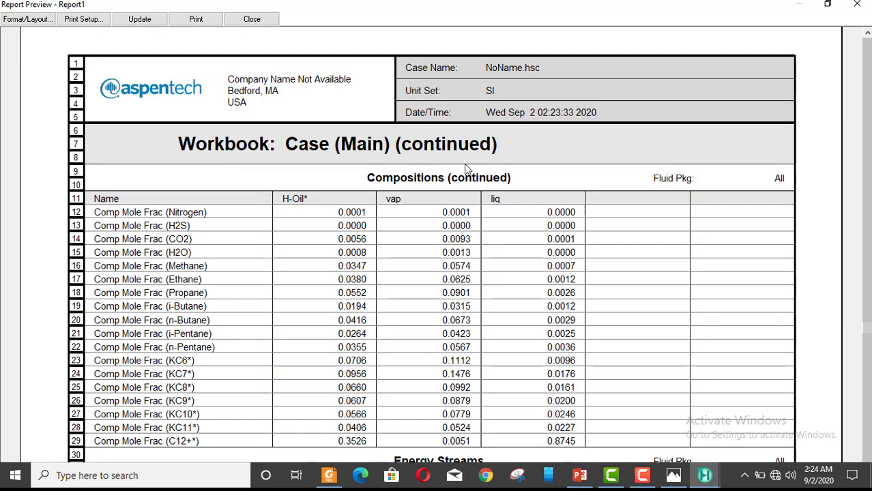
scroll(471, 176, down, 8)
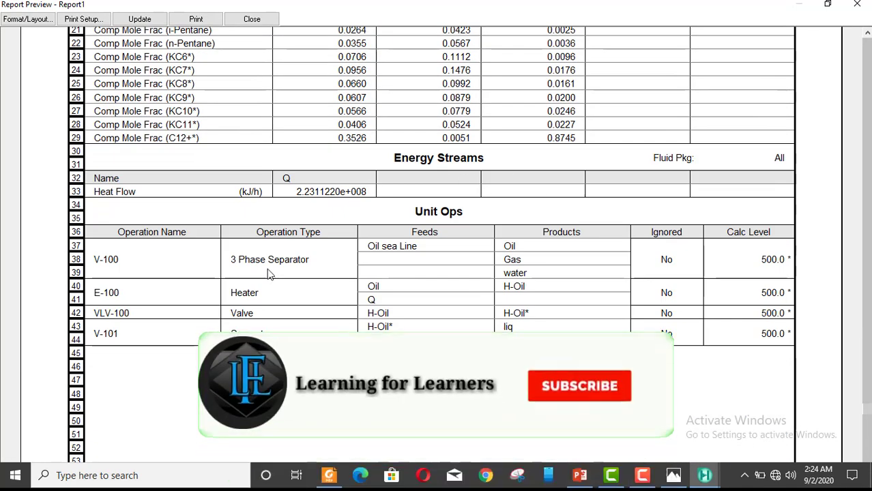
scroll(273, 273, down, 5)
scroll(422, 294, up, 15)
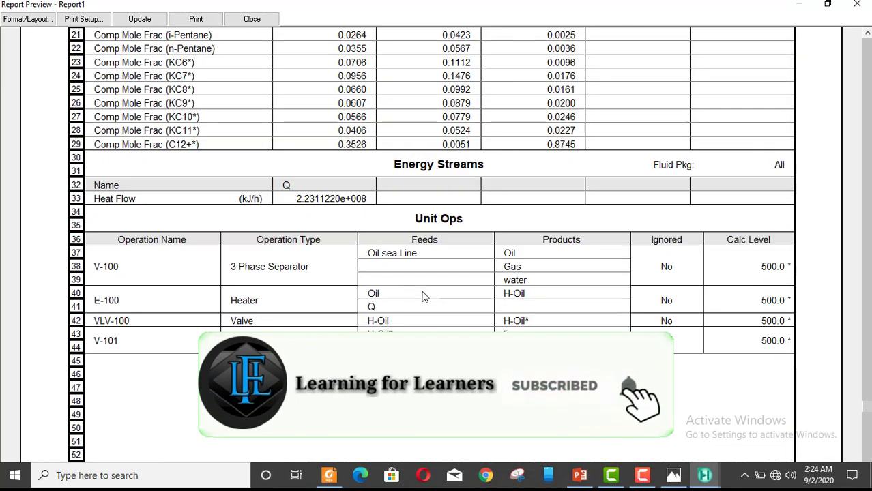
scroll(421, 295, up, 10)
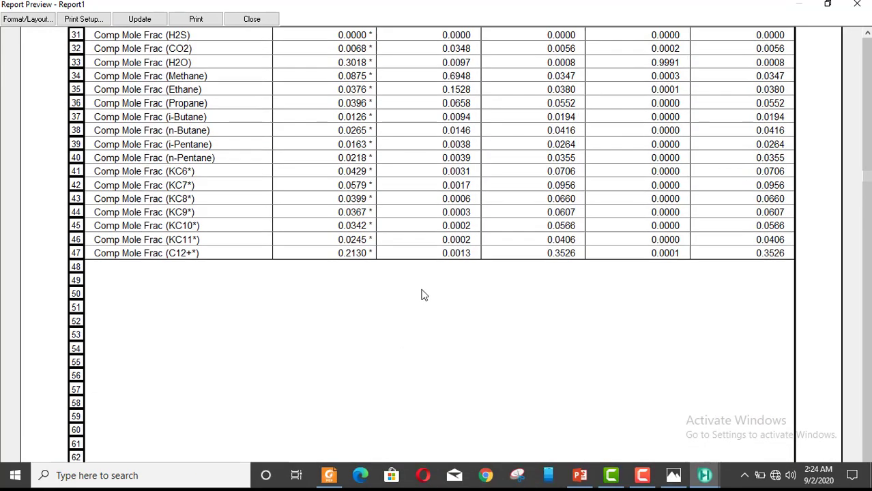
scroll(421, 295, down, 4)
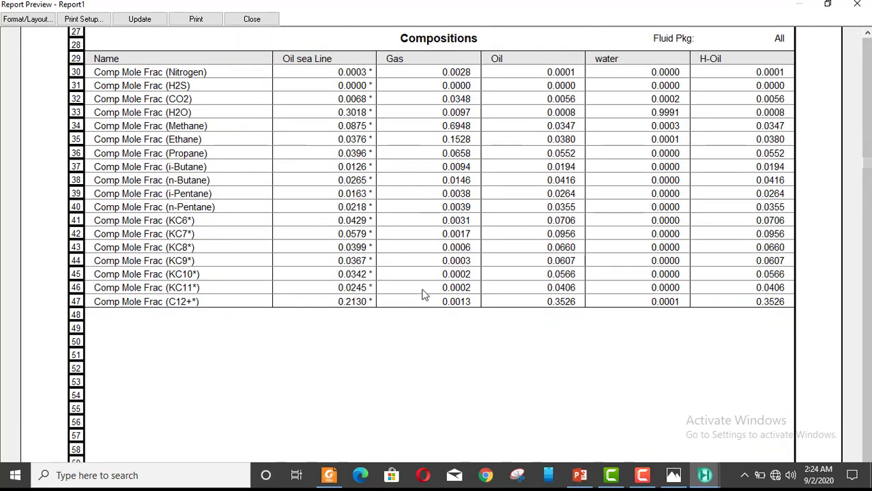
scroll(421, 294, up, 3)
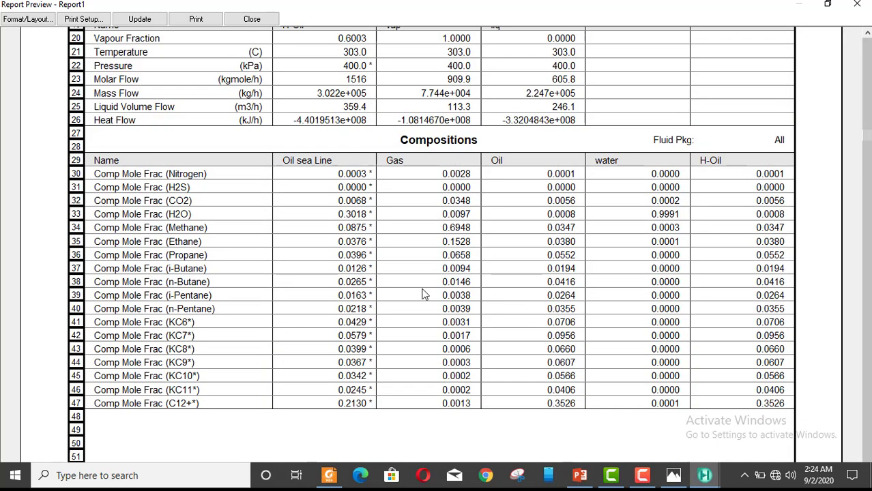
scroll(422, 295, up, 6)
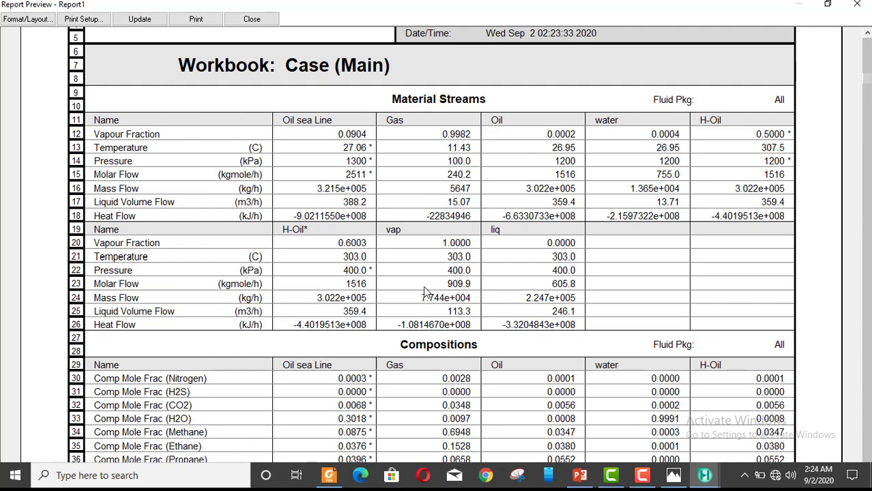
scroll(424, 292, up, 3)
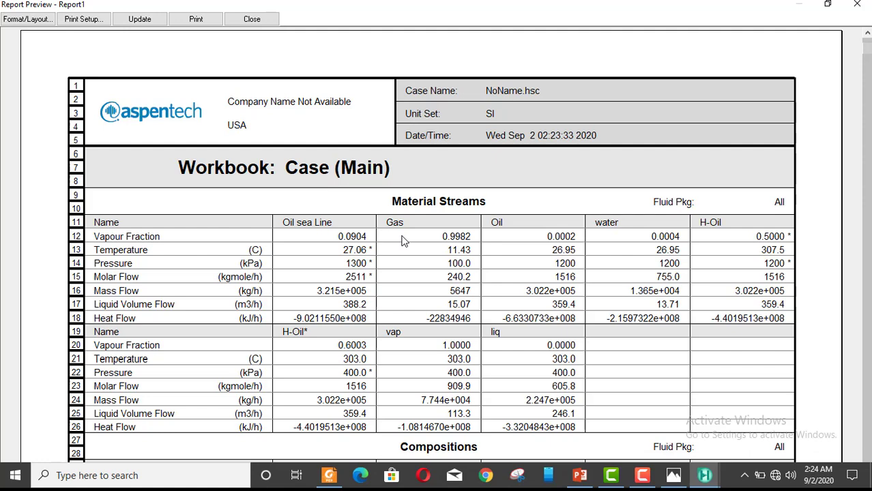
Print the report to a PDF file named HYSYS-Print.pdf in the Lecture 9 folder, replacing the existing file
click(84, 19)
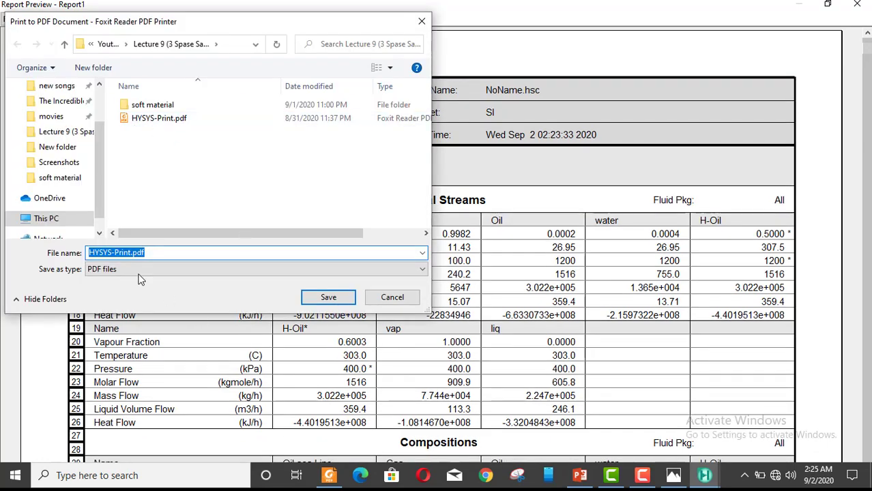
click(331, 298)
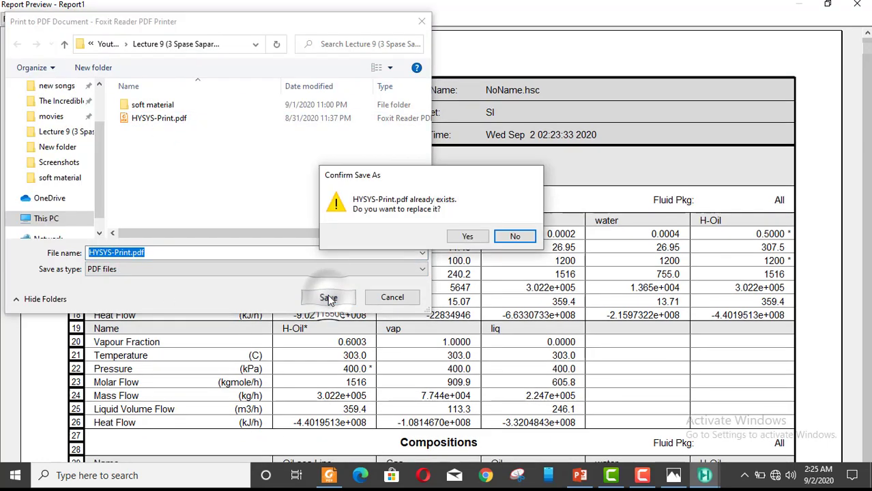
click(468, 237)
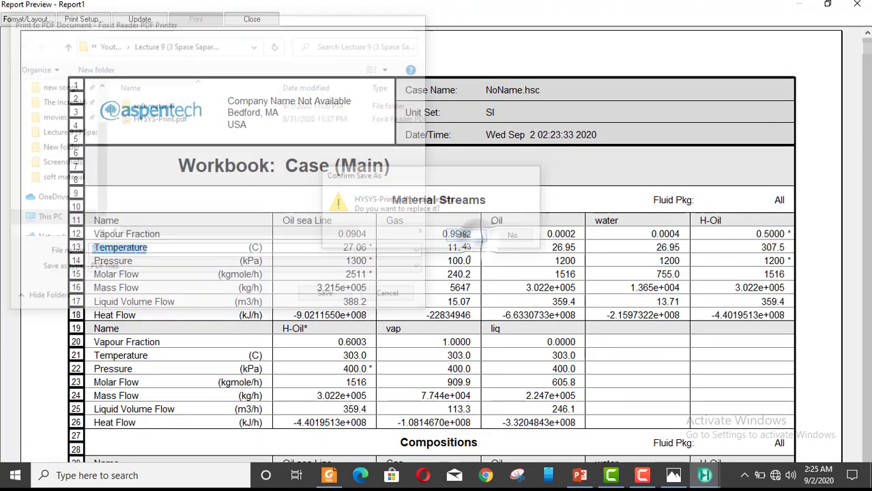